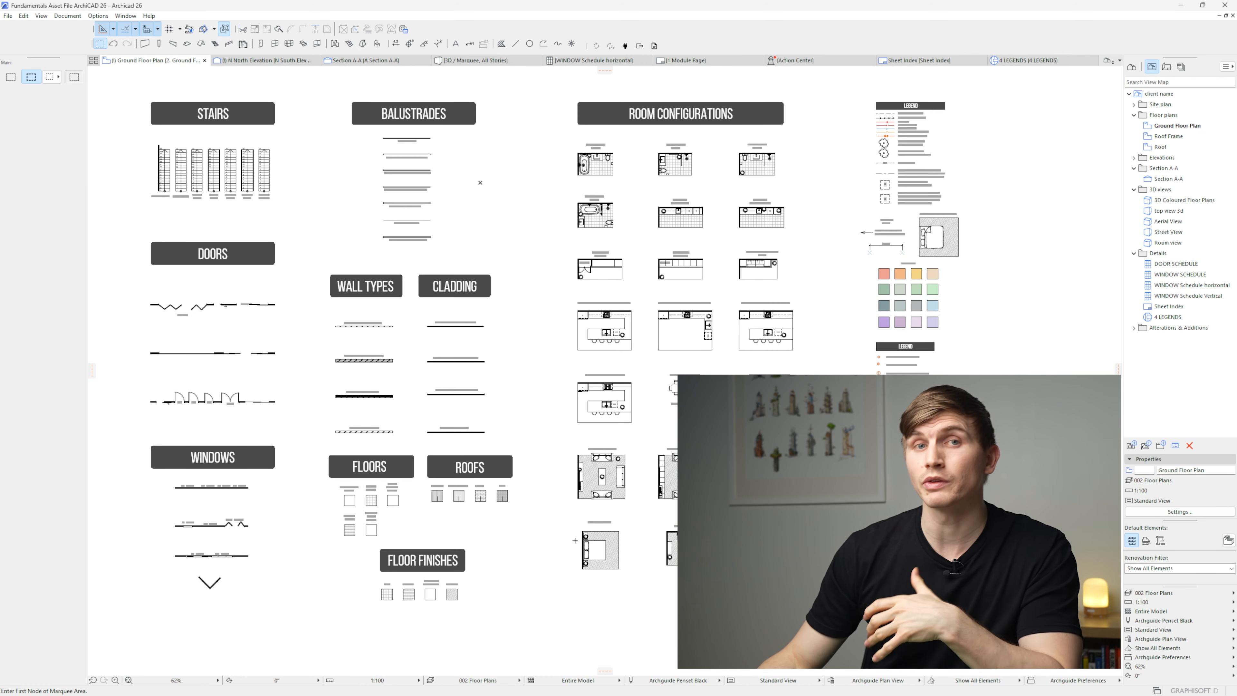
Step: Trace the main rectangular outline of the sketched house plan with walls, using the 90mm Stud Wall favourite
left_click(246, 146)
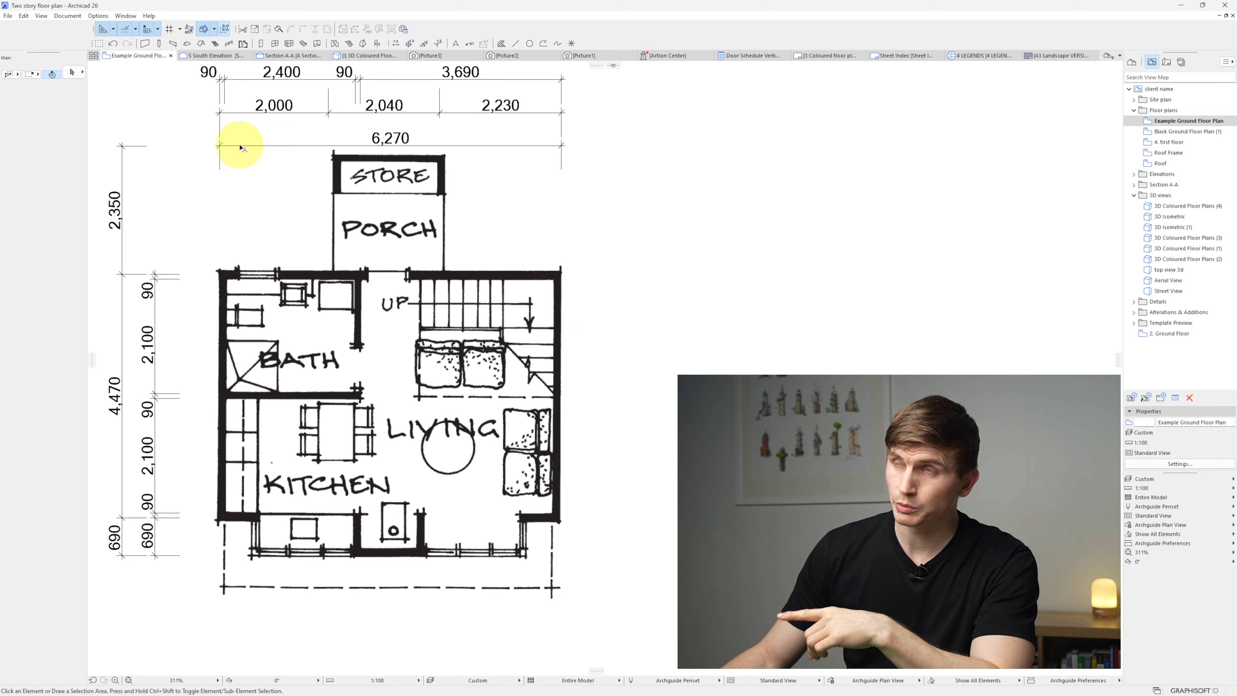
left_click(146, 45)
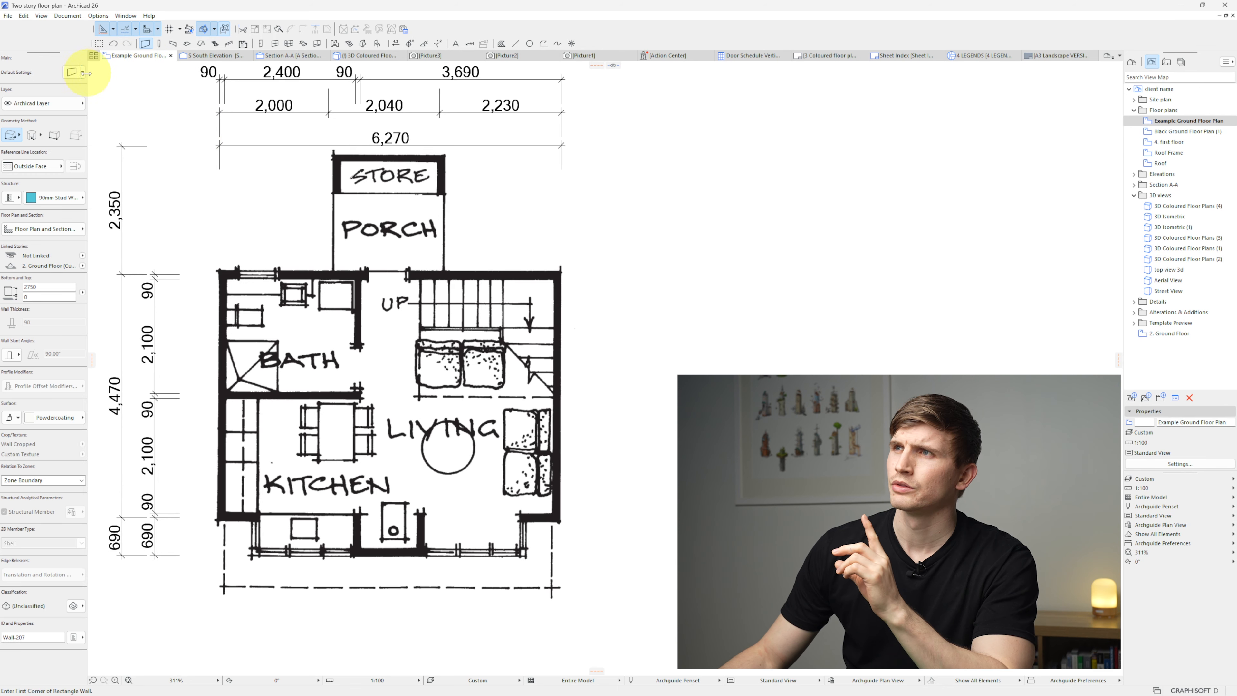
left_click(83, 74)
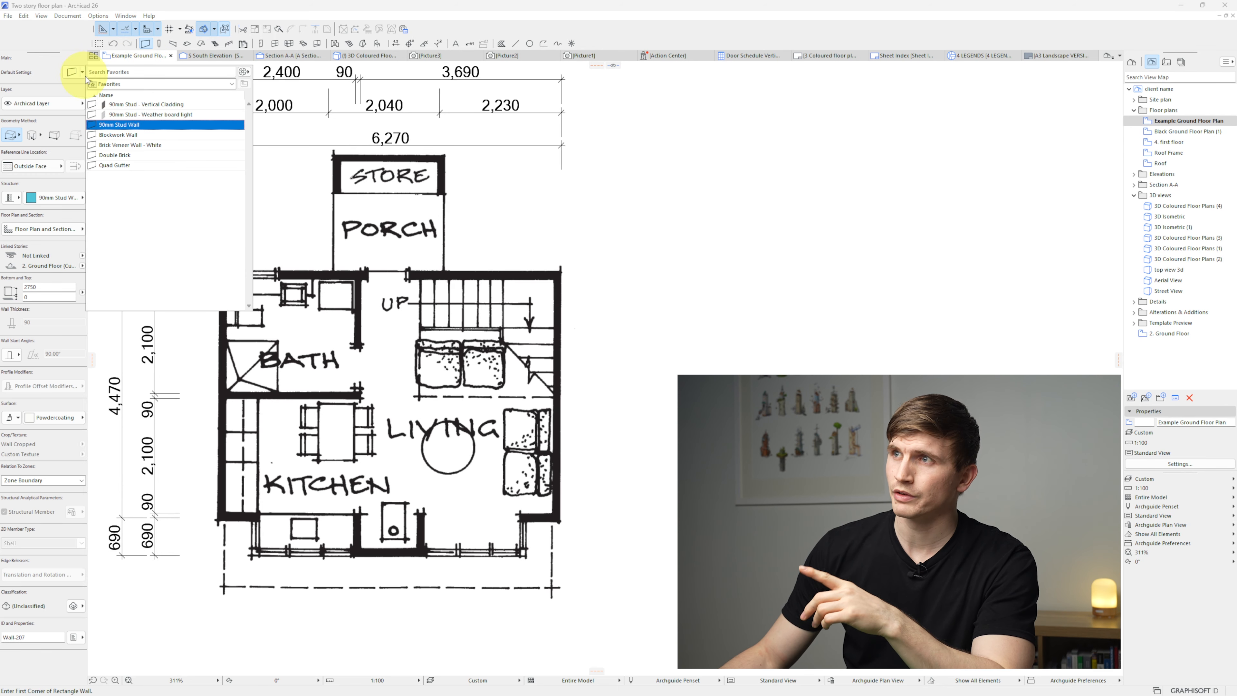
double_click(140, 126)
left_click(218, 520)
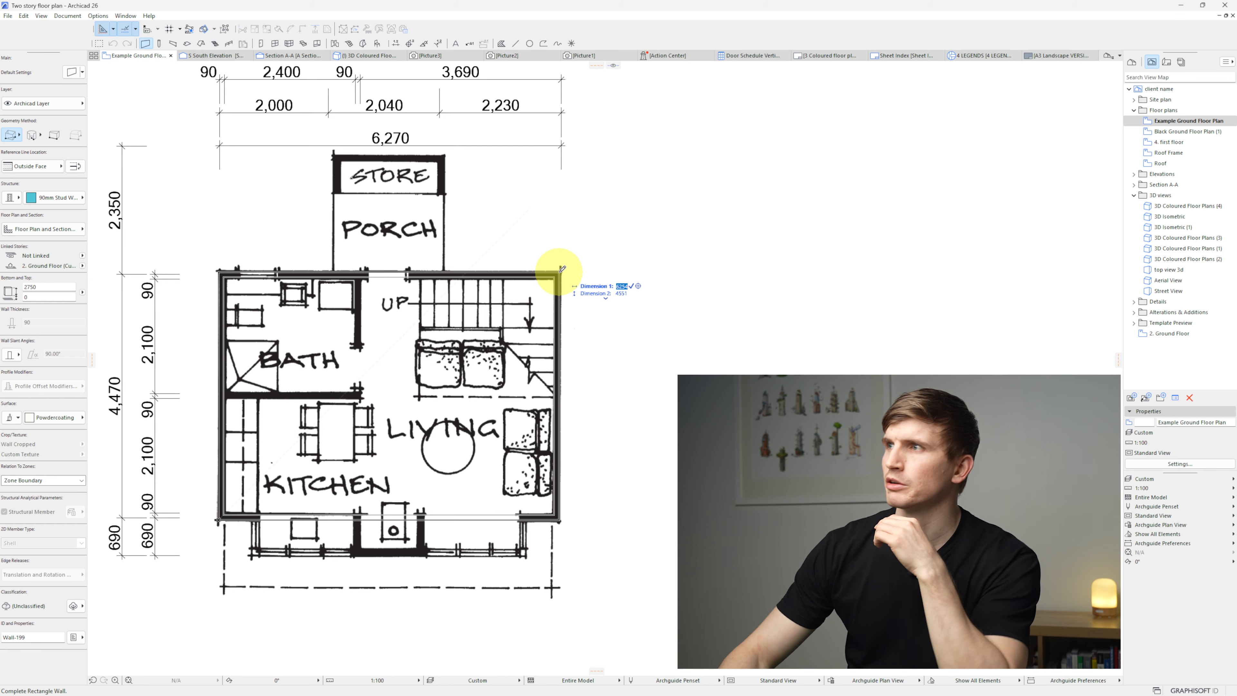
key("Tab")
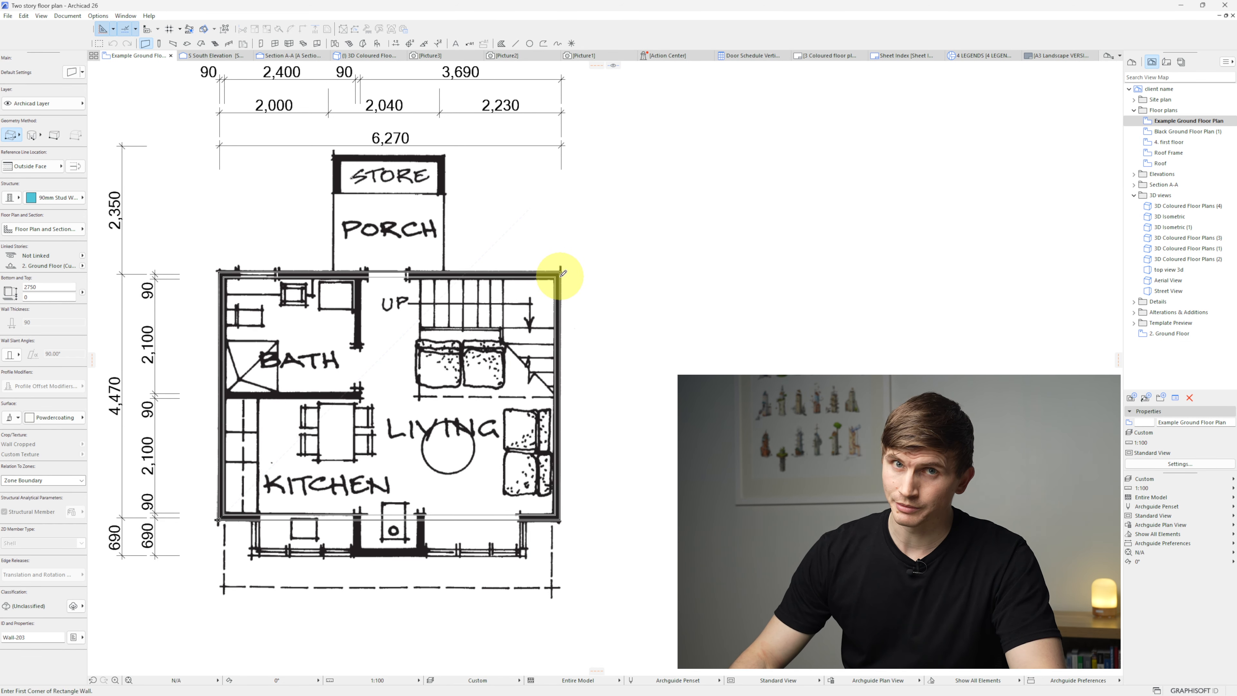
left_click(697, 683)
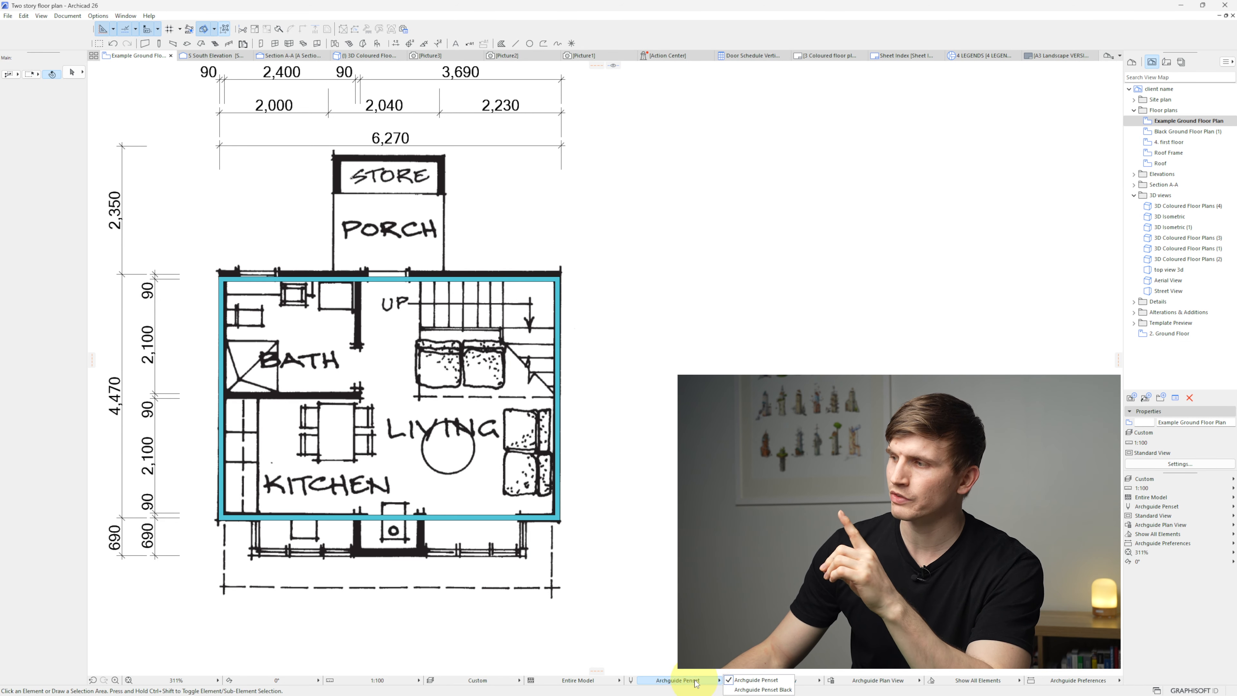
left_click(355, 501)
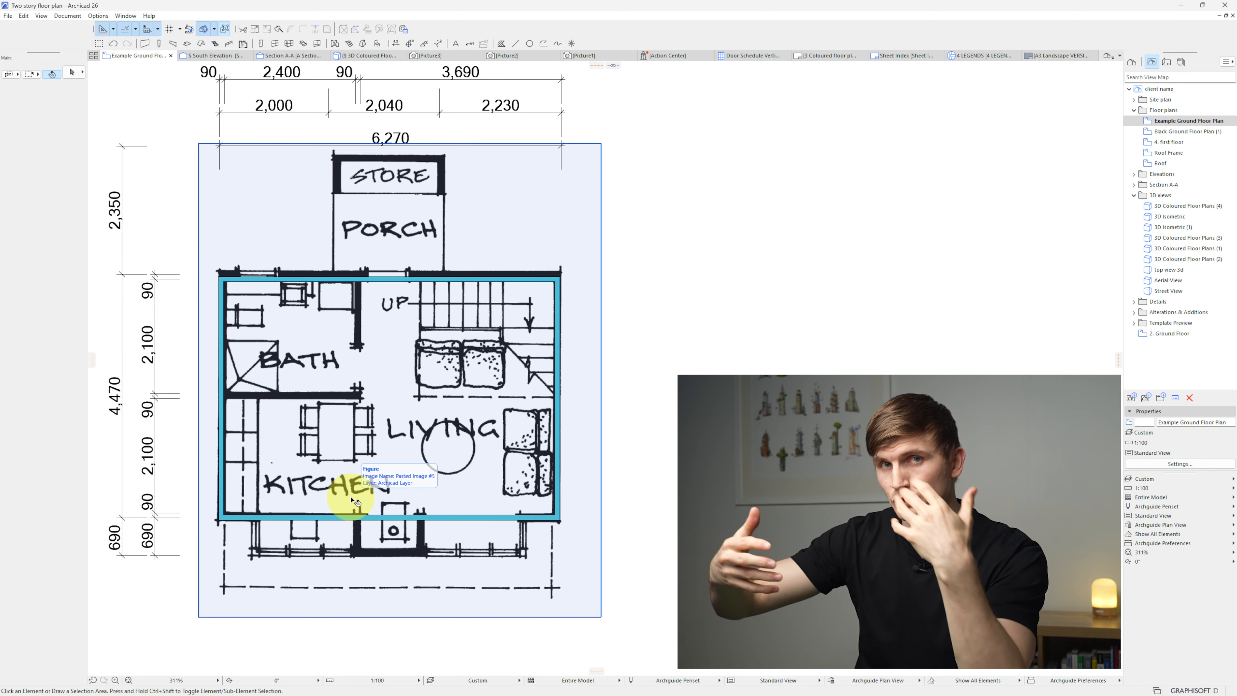
left_click(219, 275)
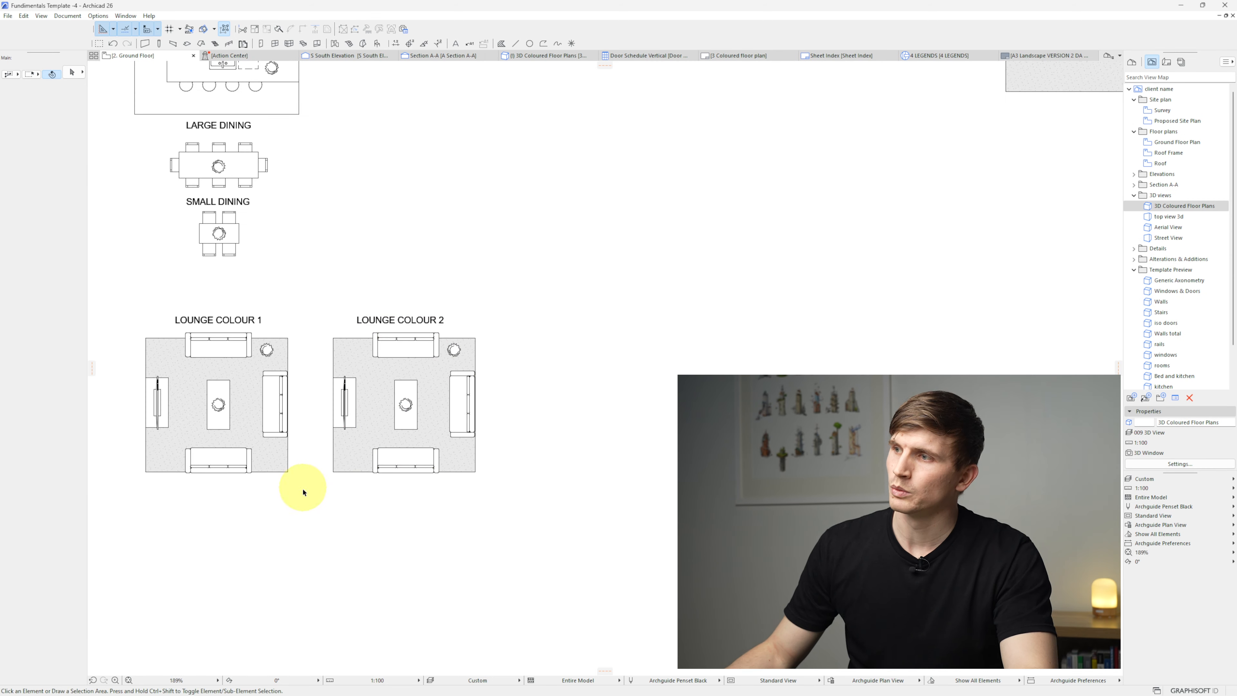
Step: Copy the LOUNGE COLOUR 2 furniture set from the template file and paste it in the empty space beside the floor plan
left_click_drag(304, 495, 513, 273)
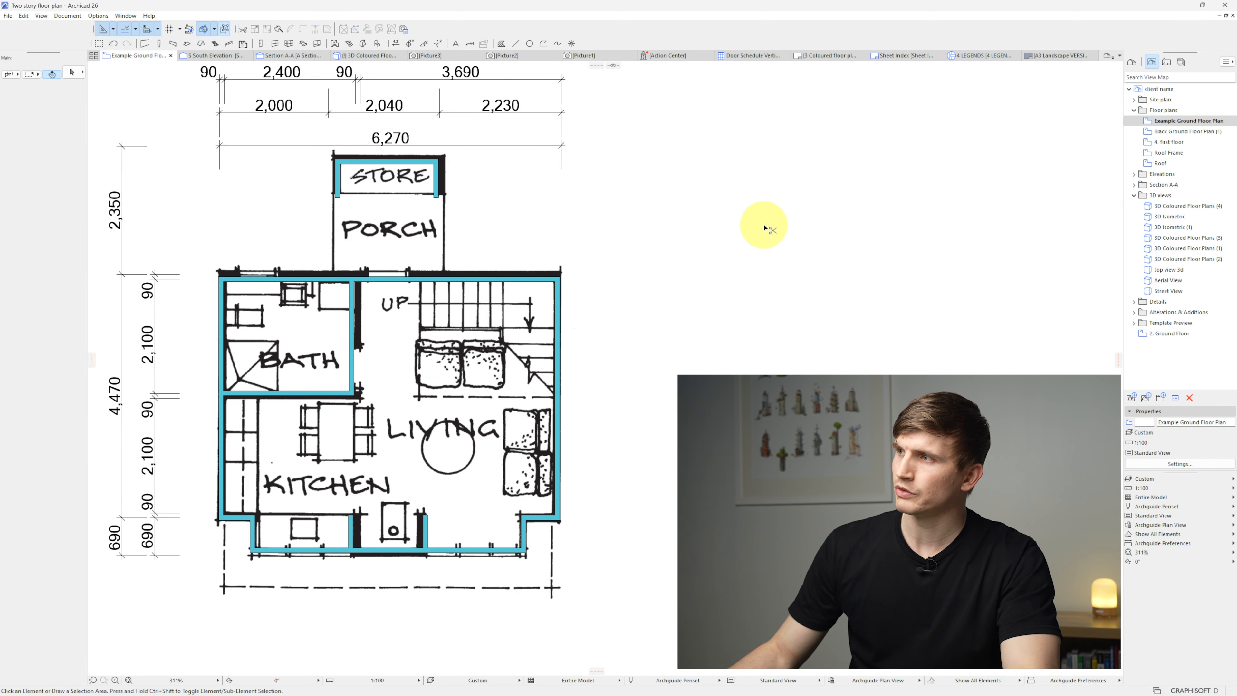
key("ctrl+v")
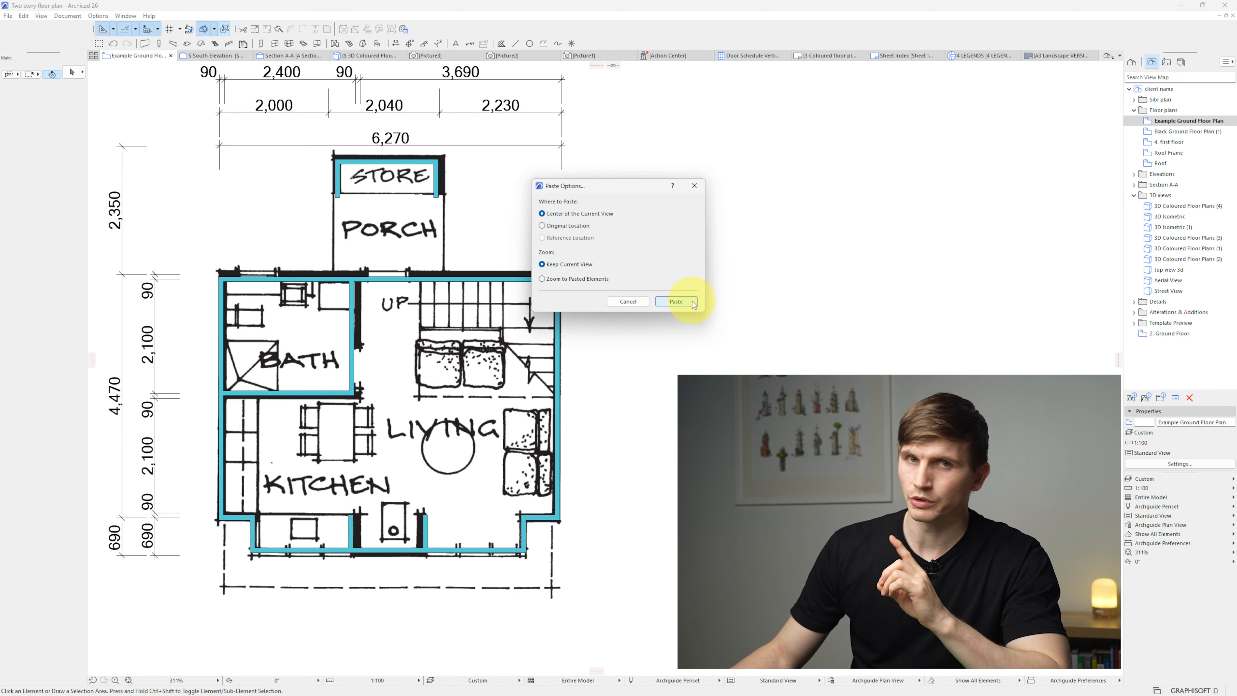
left_click(676, 303)
left_click_drag(660, 334, 772, 235)
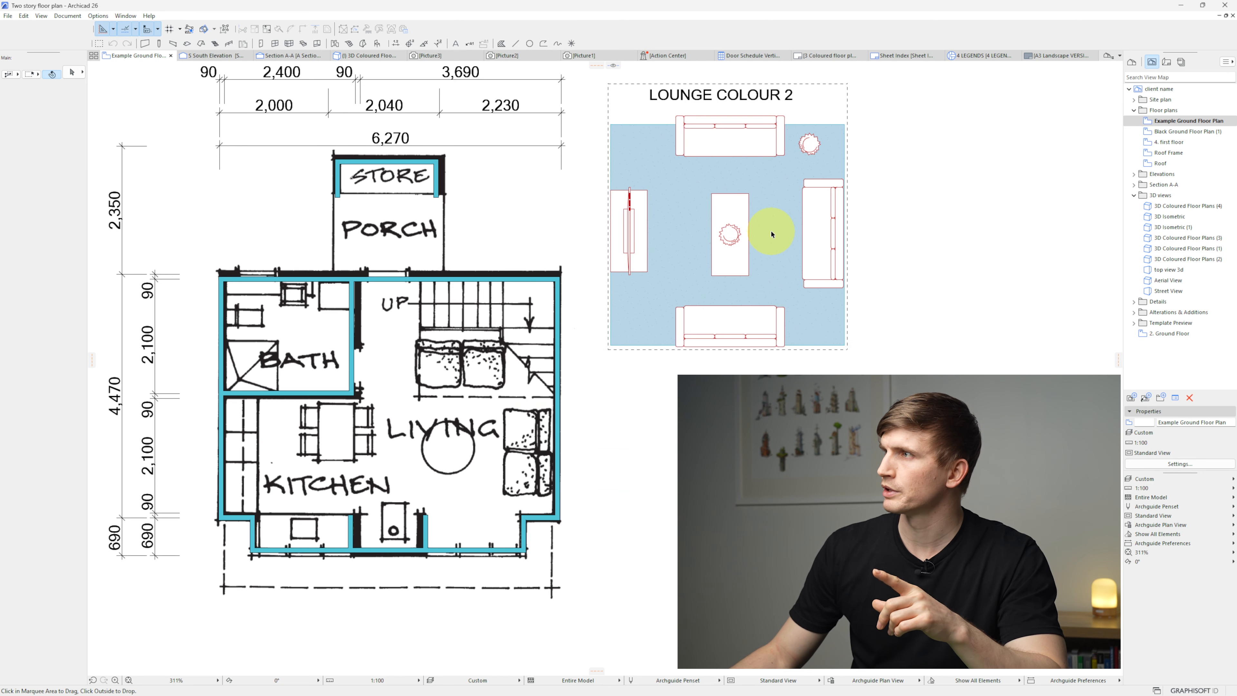
key("Escape")
Step: Copy the upper sofa of the lounge set onto the sketched sofa below the stairs and shorten it to 1630 mm
left_click(734, 153)
key("ctrl+d")
left_click(732, 144)
key("ctrl")
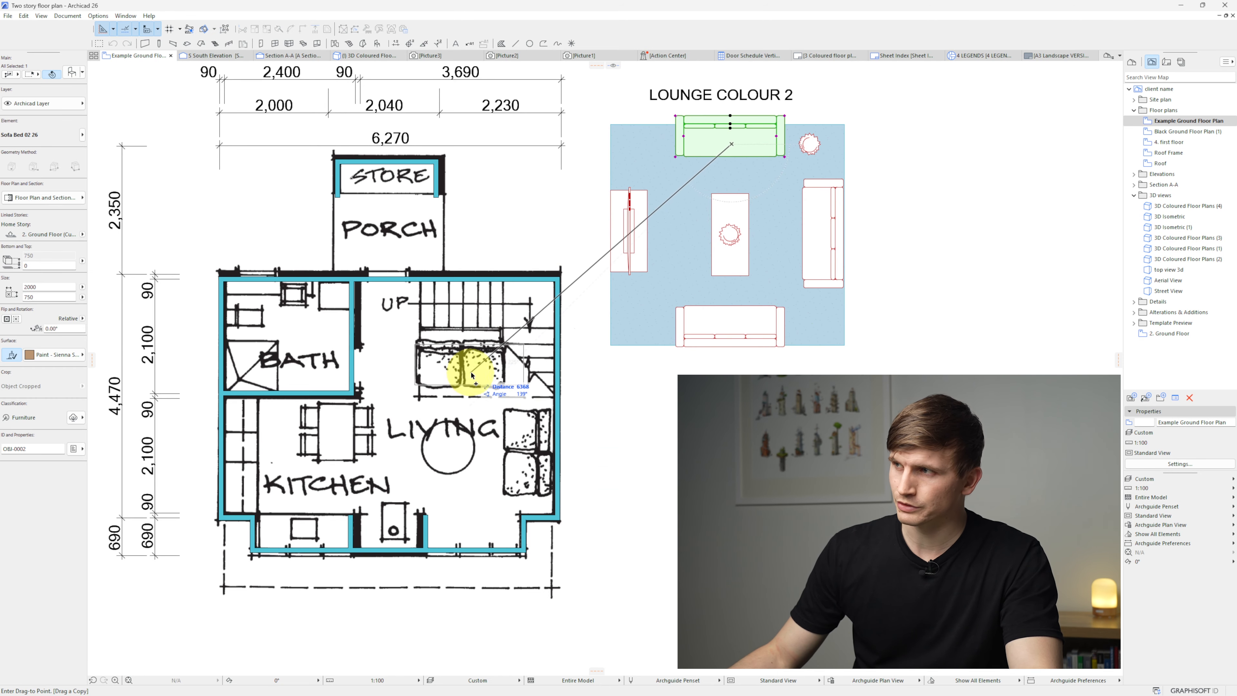
left_click(473, 375)
left_click(525, 385)
left_click(506, 385)
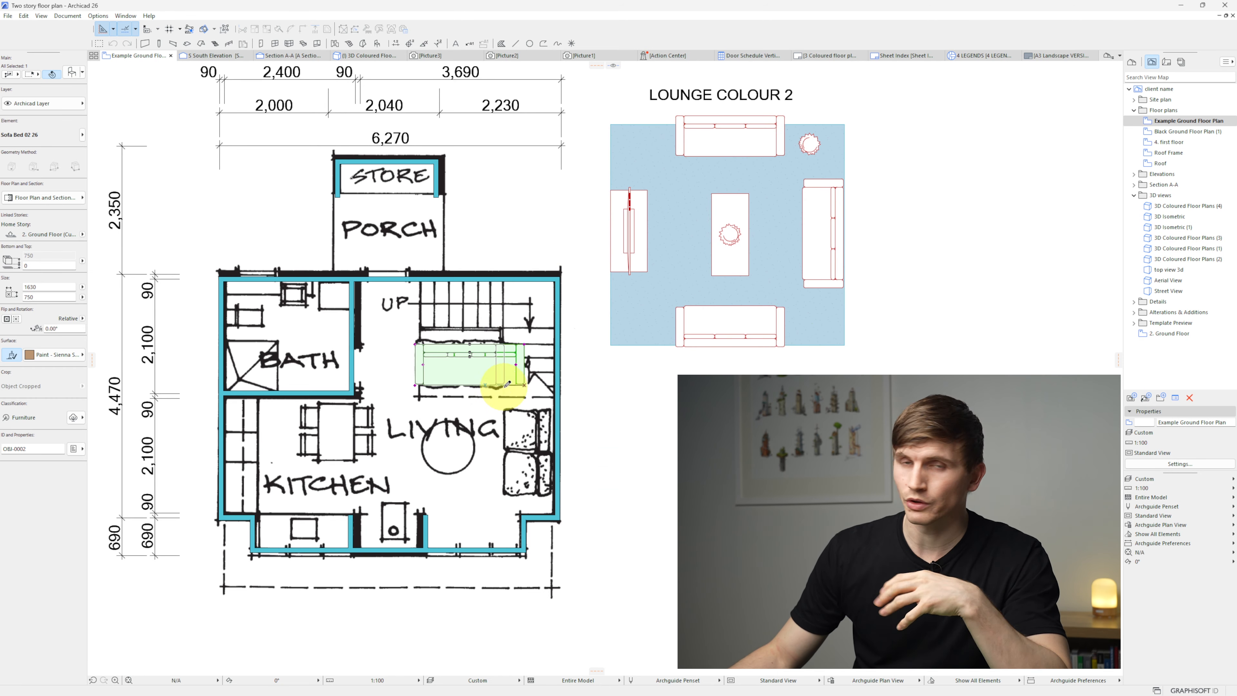
Step: Mirror a copy of the shortened sofa across a diagonal axis onto the sketched sofa along the living room's right wall
key("ctrl+m")
left_click(500, 399)
key("ctrl")
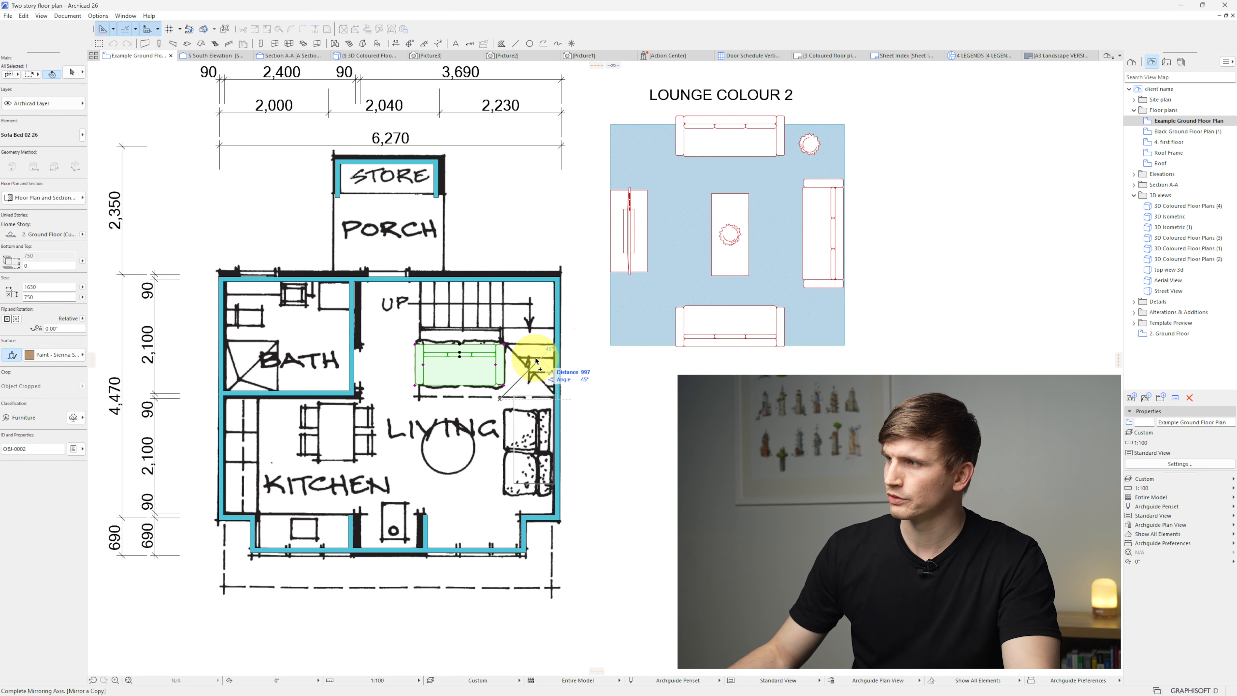
left_click(536, 360)
left_click(522, 435)
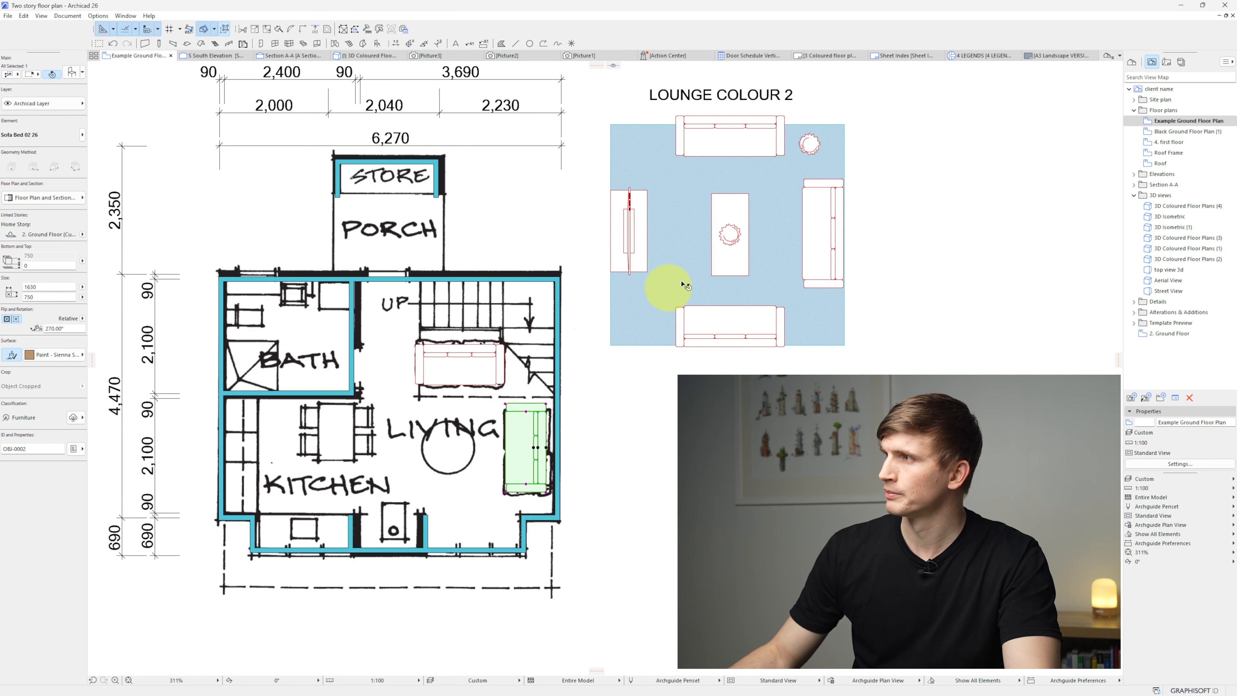
Step: Copy the coffee table with its plant from the lounge set into the living room over the sketched round table
left_click(729, 235)
left_click(747, 265, "shift")
key("ctrl+d")
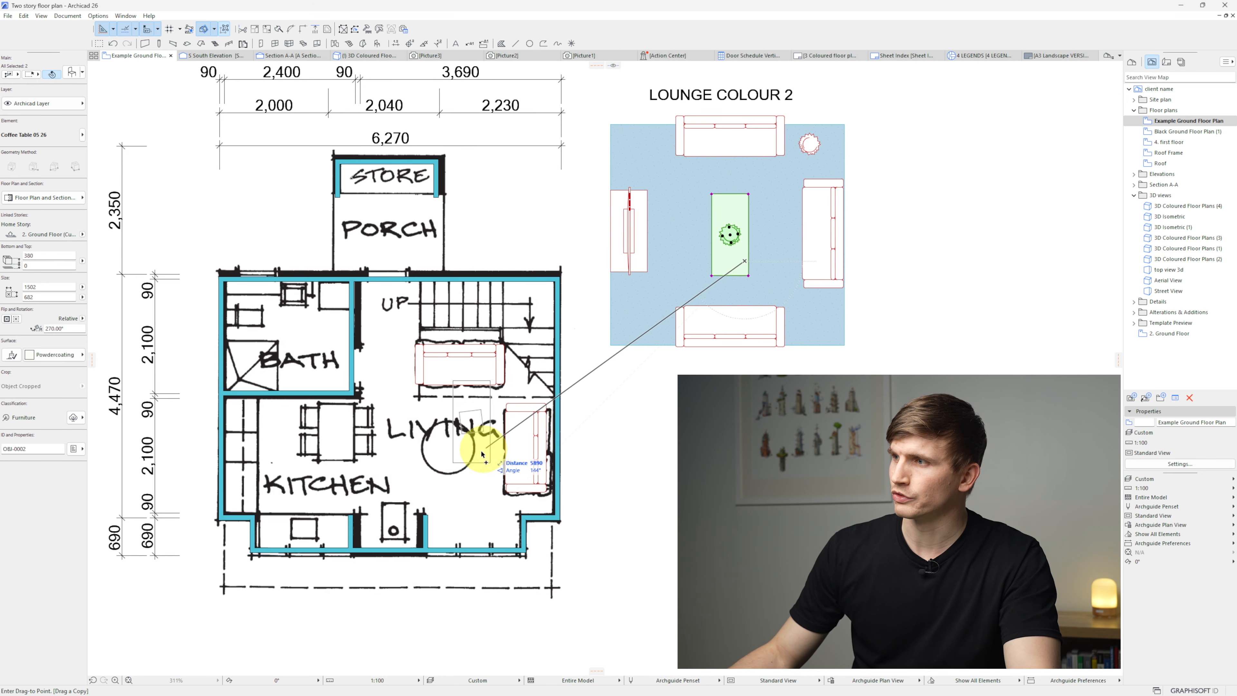
left_click(435, 488)
Step: Make a rotated copy of the TV and its cabinet so they lie horizontally, and place them in the living room's lower bay
left_click(631, 220)
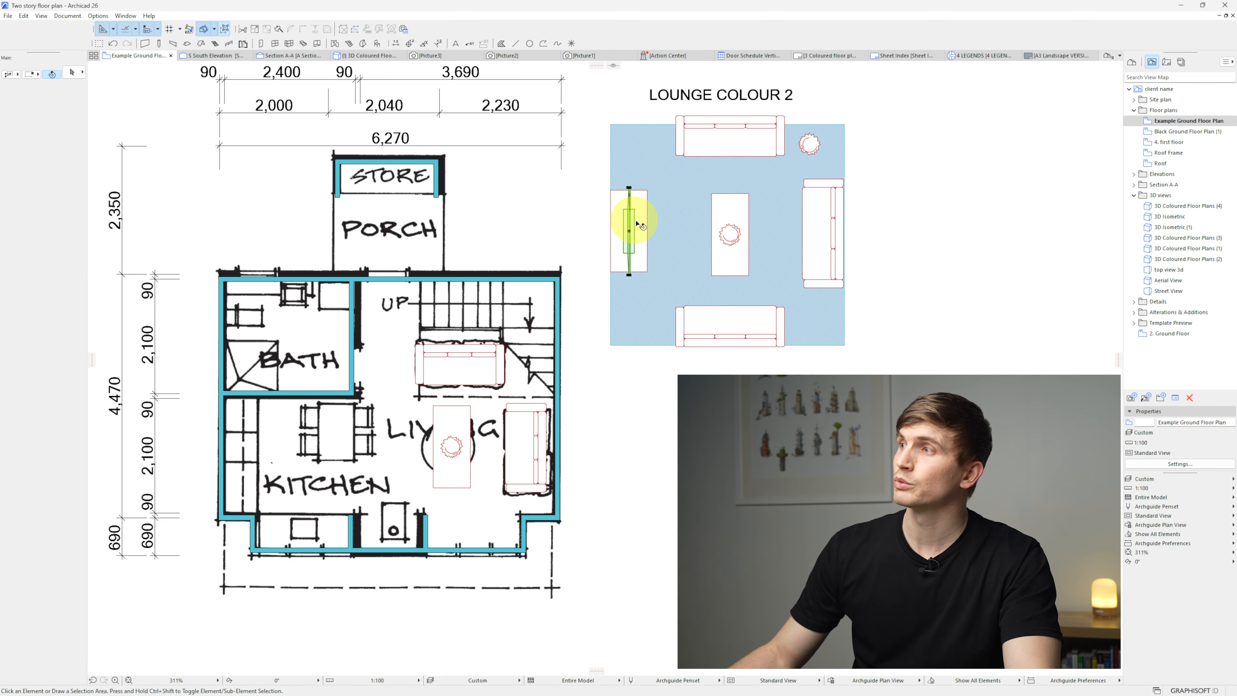
left_click(641, 222, "shift")
key("ctrl+e")
left_click(629, 231)
left_click(633, 254)
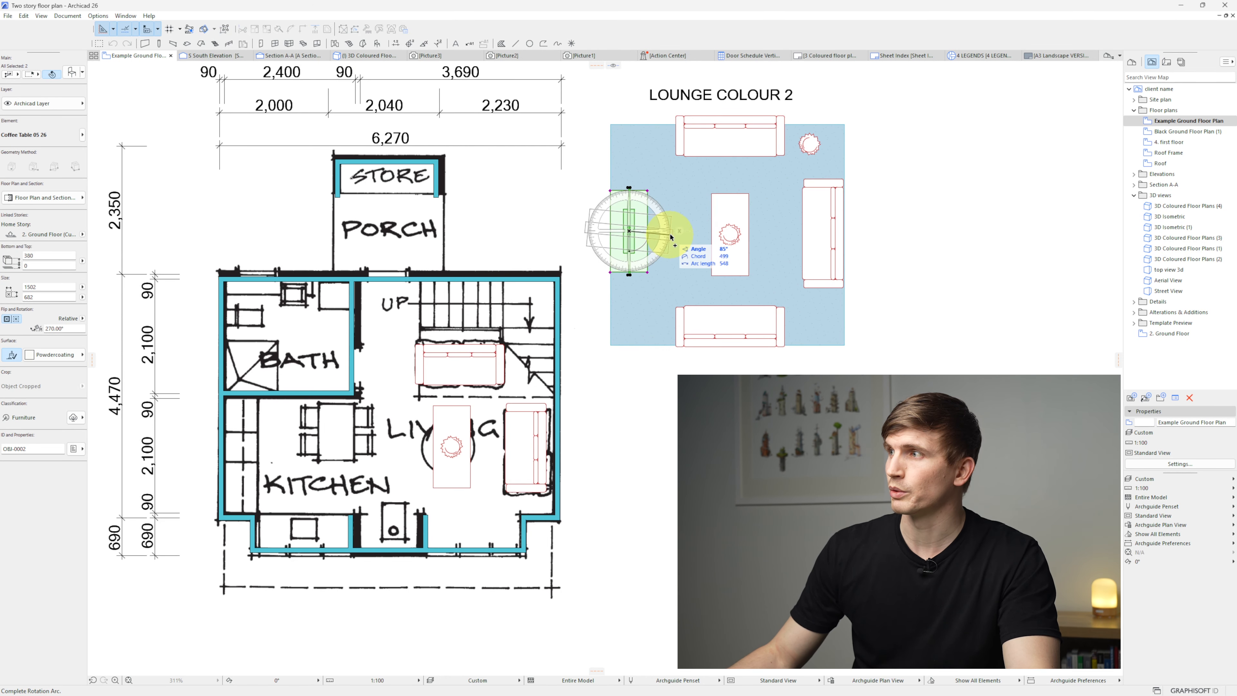
left_click(675, 238)
left_click(649, 229)
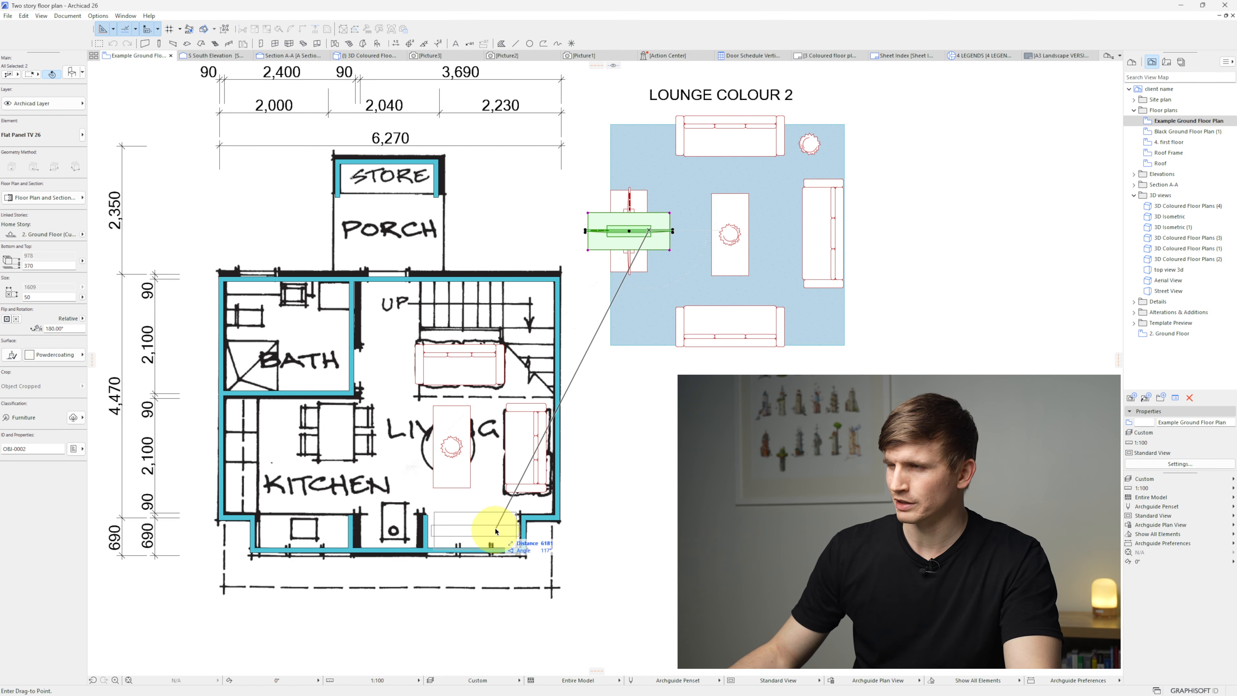
left_click(496, 529)
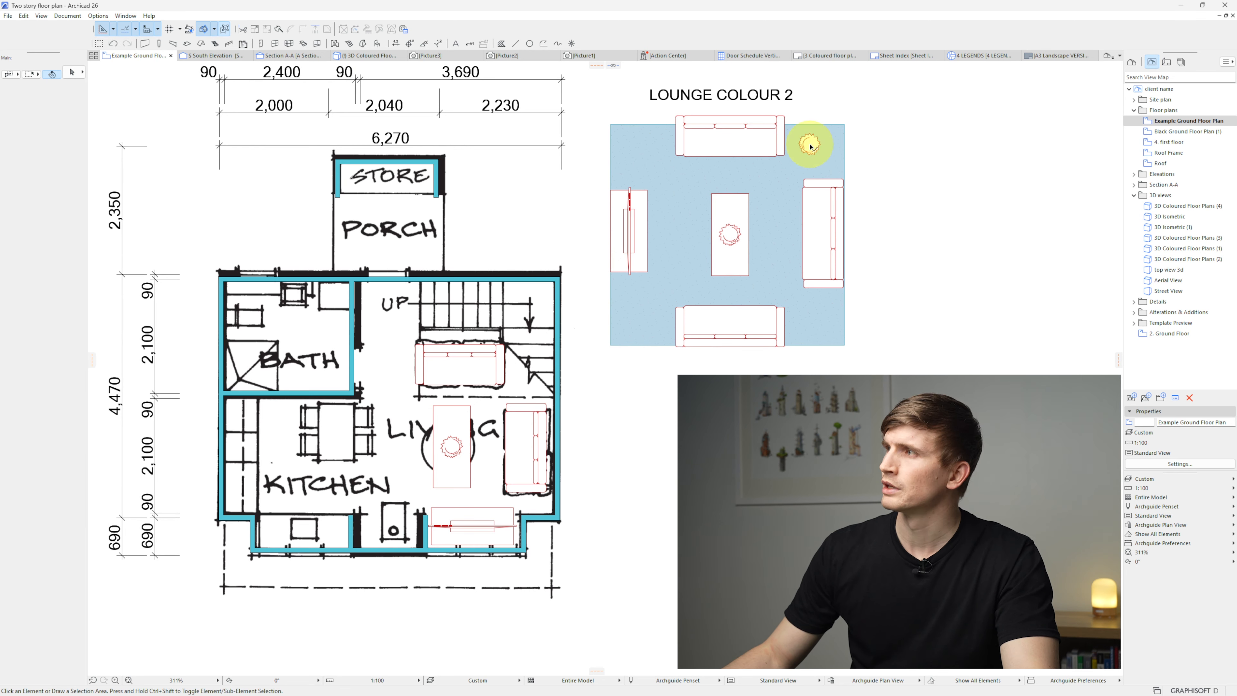
Step: Copy the houseplant from the lounge set into the corner between the two living room sofas
left_click(810, 145)
left_click(810, 144)
left_click(524, 380)
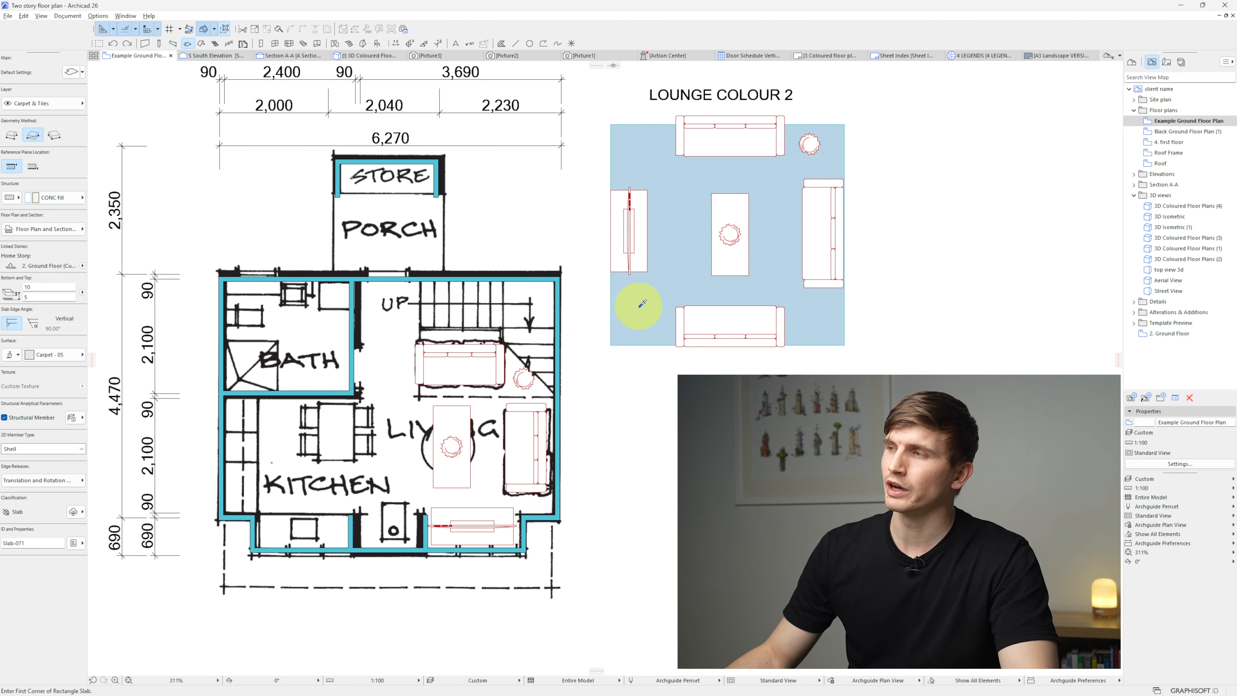
Step: Draw a rectangular carpet slab under the living room furniture with the lounge rug's settings, and delete the leftover lounge set
left_click(642, 303, "alt")
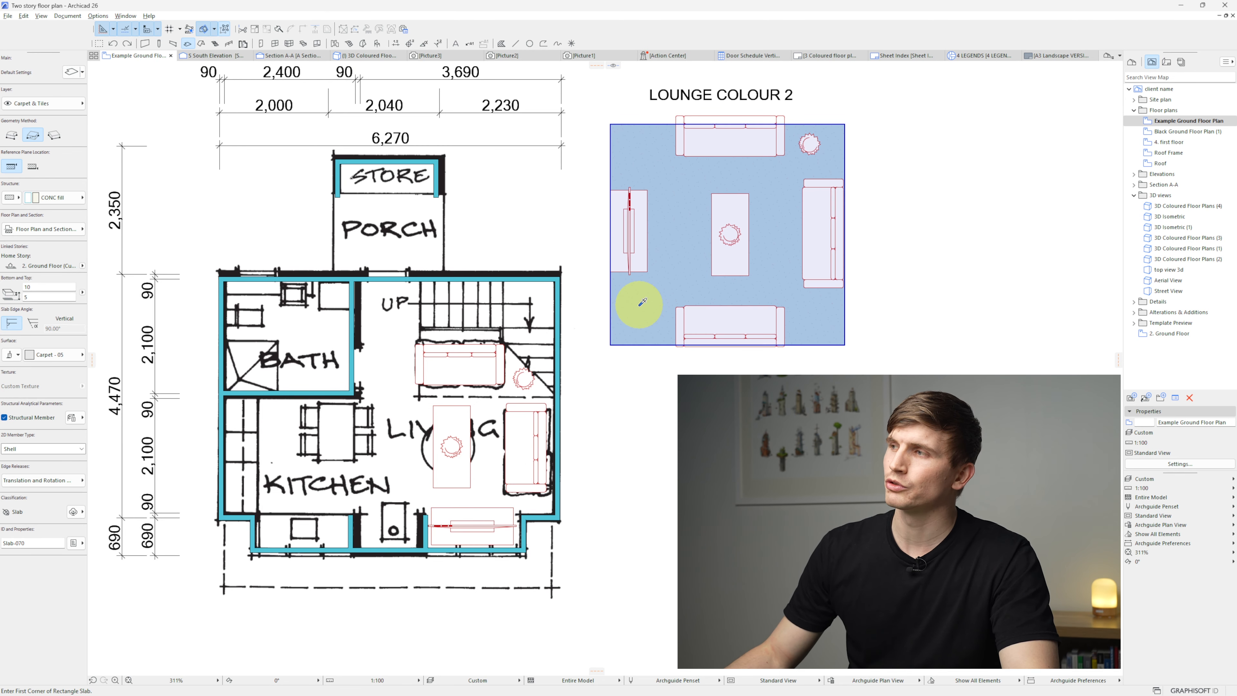
left_click(411, 337)
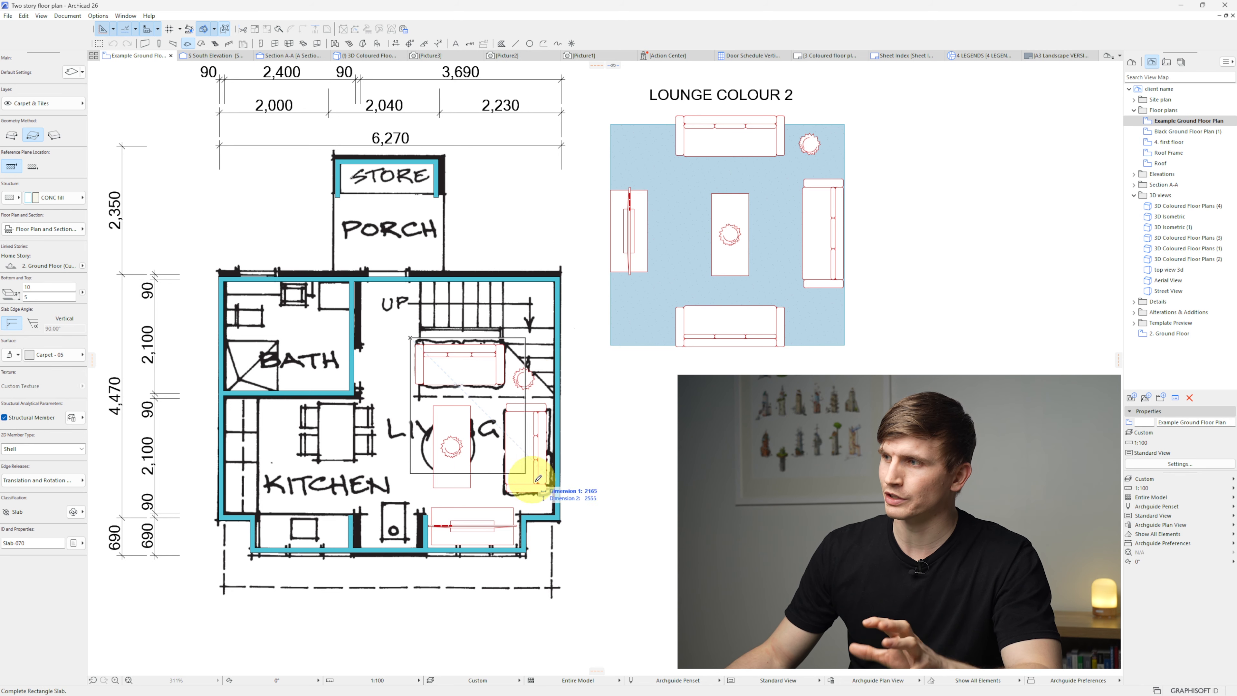
left_click(555, 503)
left_click_drag(602, 357, 873, 87)
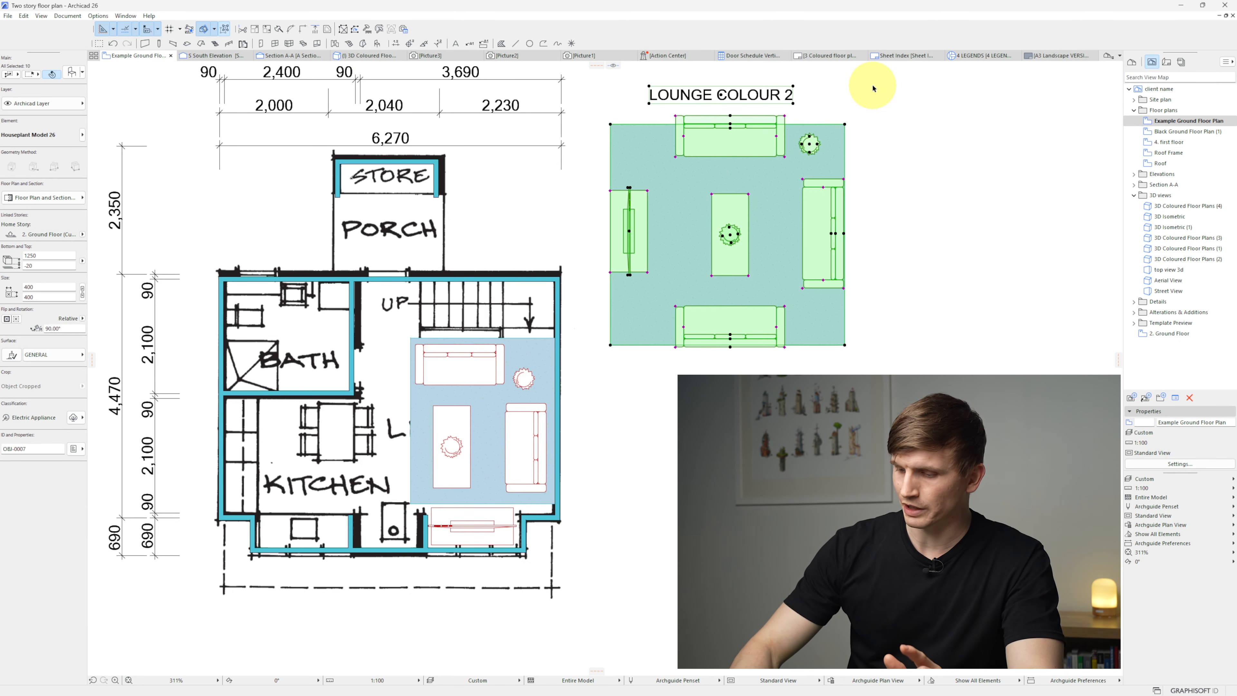
key("Delete")
Step: Check the furnished living room in 3D, and preview the floor plan with the Archguide Penset Black pen set
key("F3")
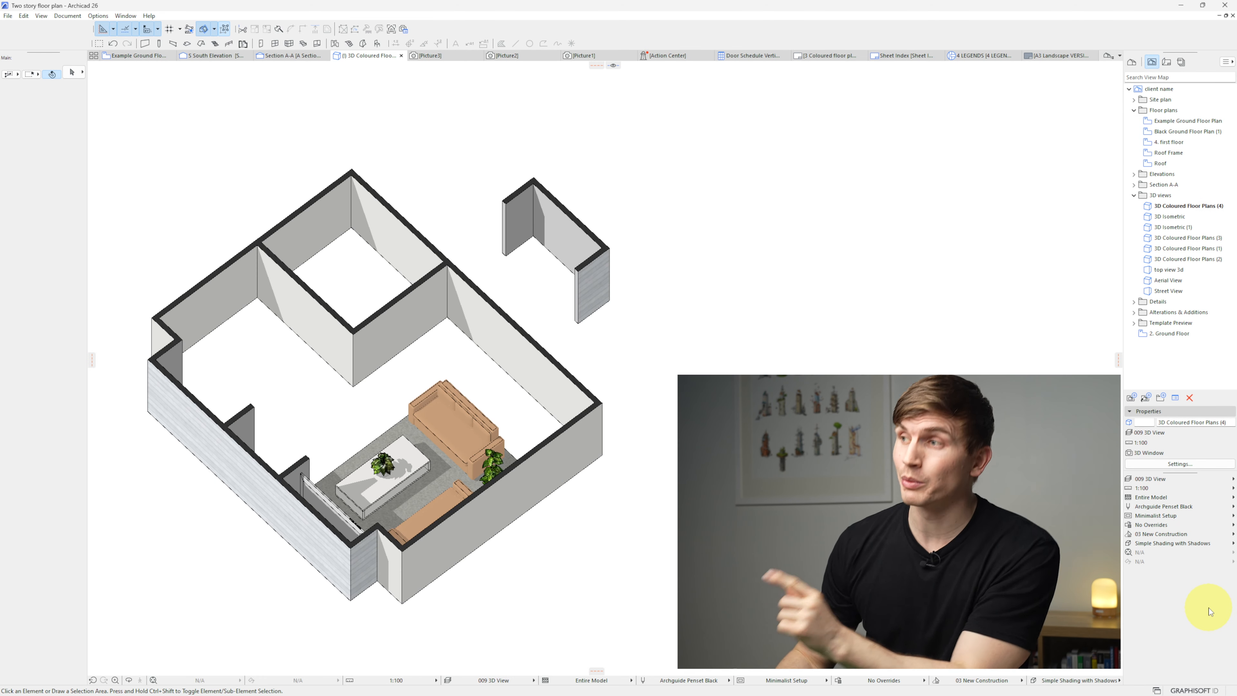
key("F2")
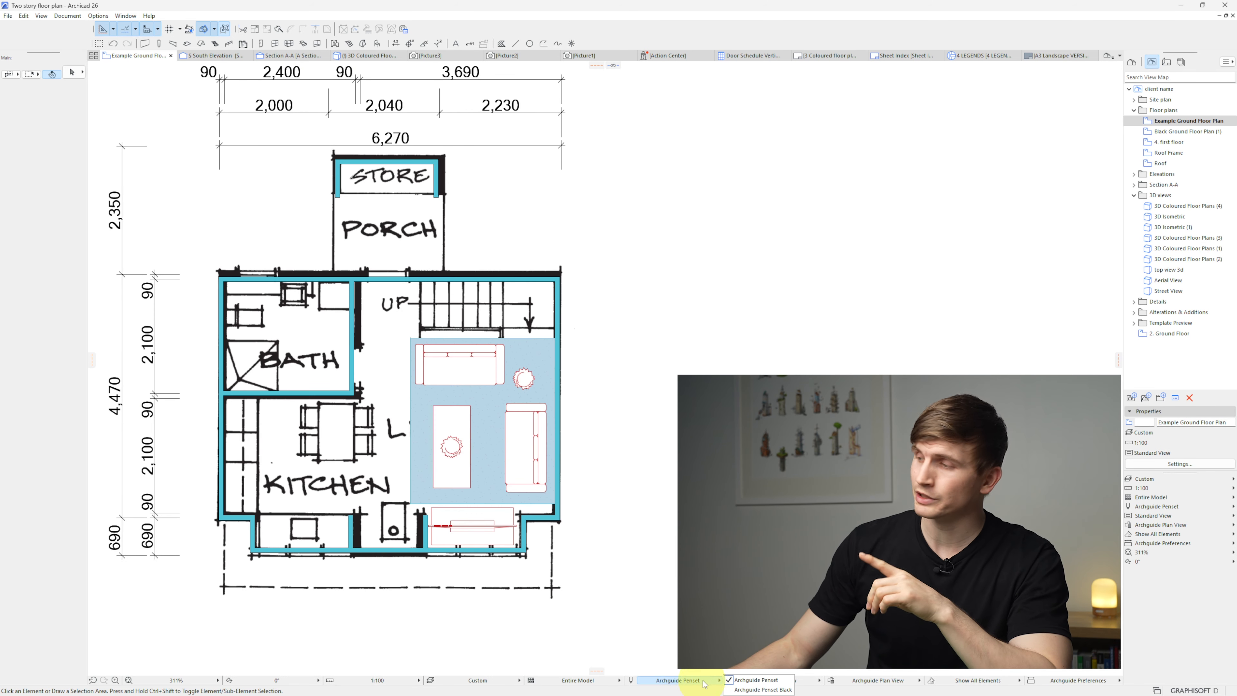
left_click(745, 689)
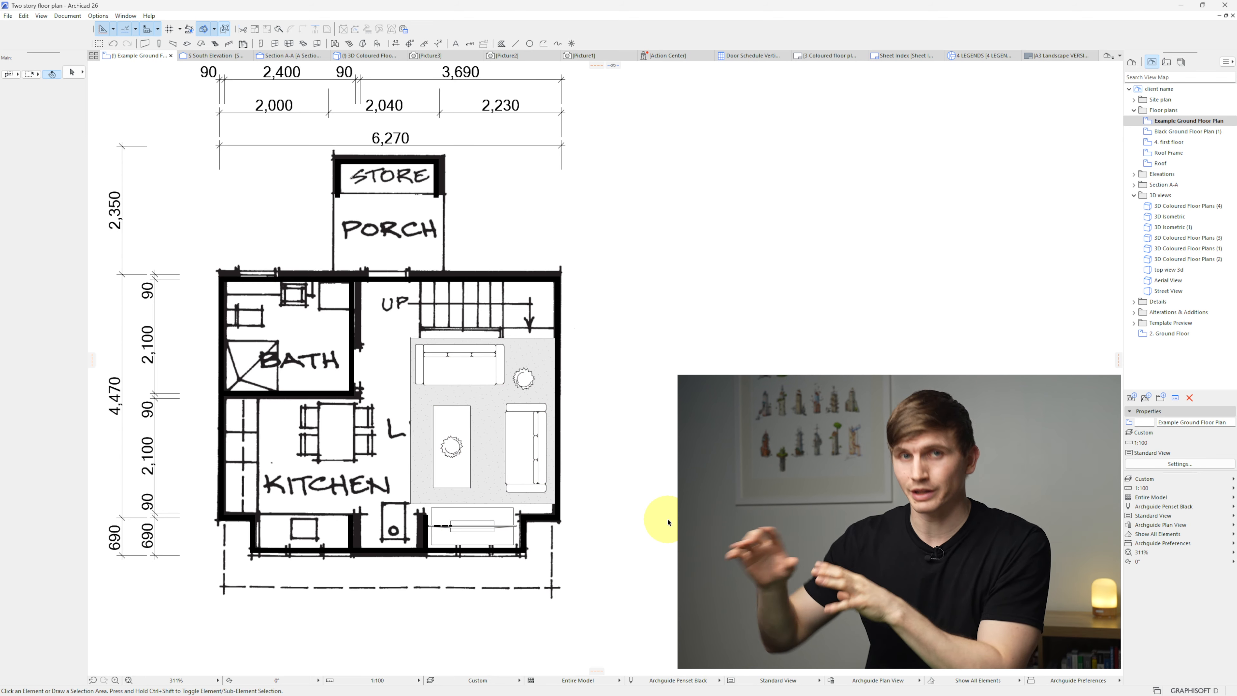
left_click(706, 682)
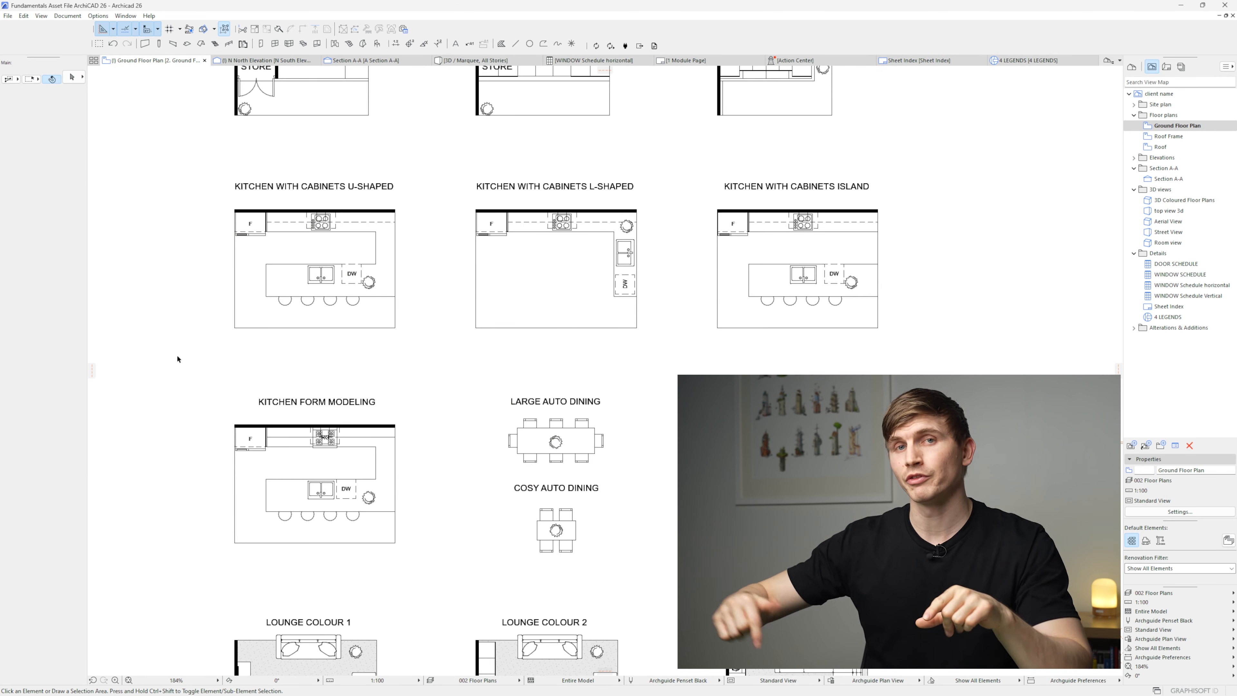
Step: Copy the U-shaped kitchen with cabinets and the COSY AUTO DINING set from the asset file and paste them beside the floor plan
left_click_drag(516, 573, 626, 486, "shift")
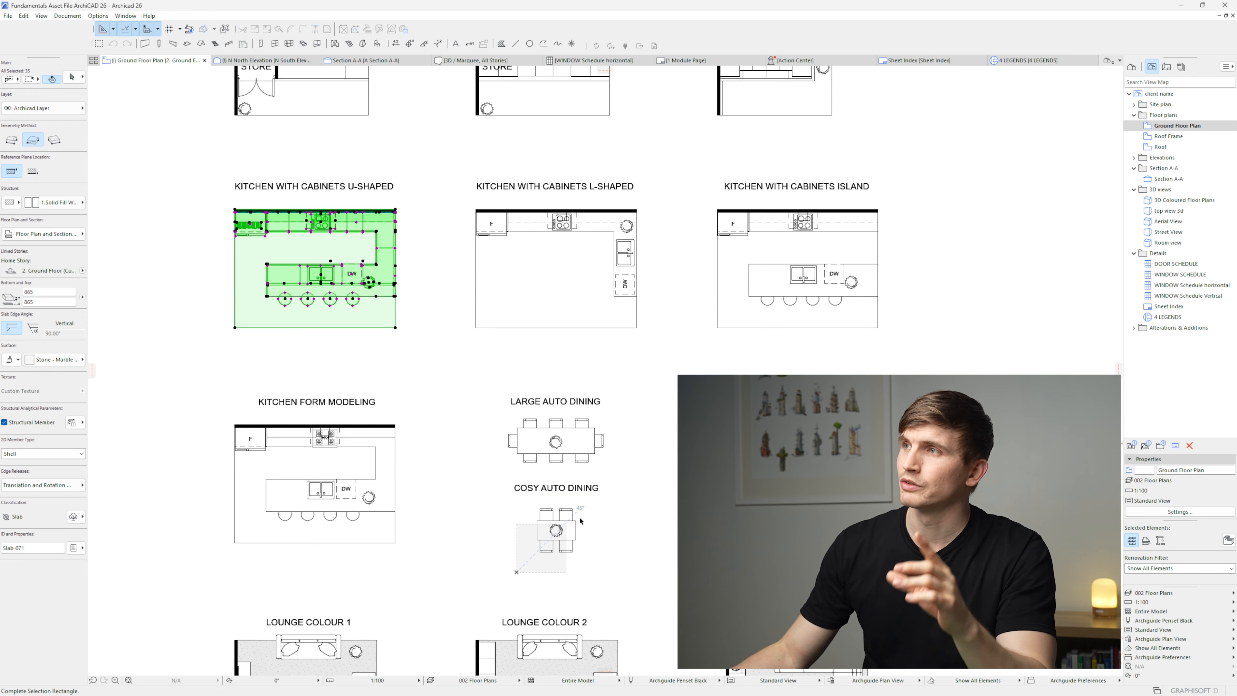
right_click(442, 360)
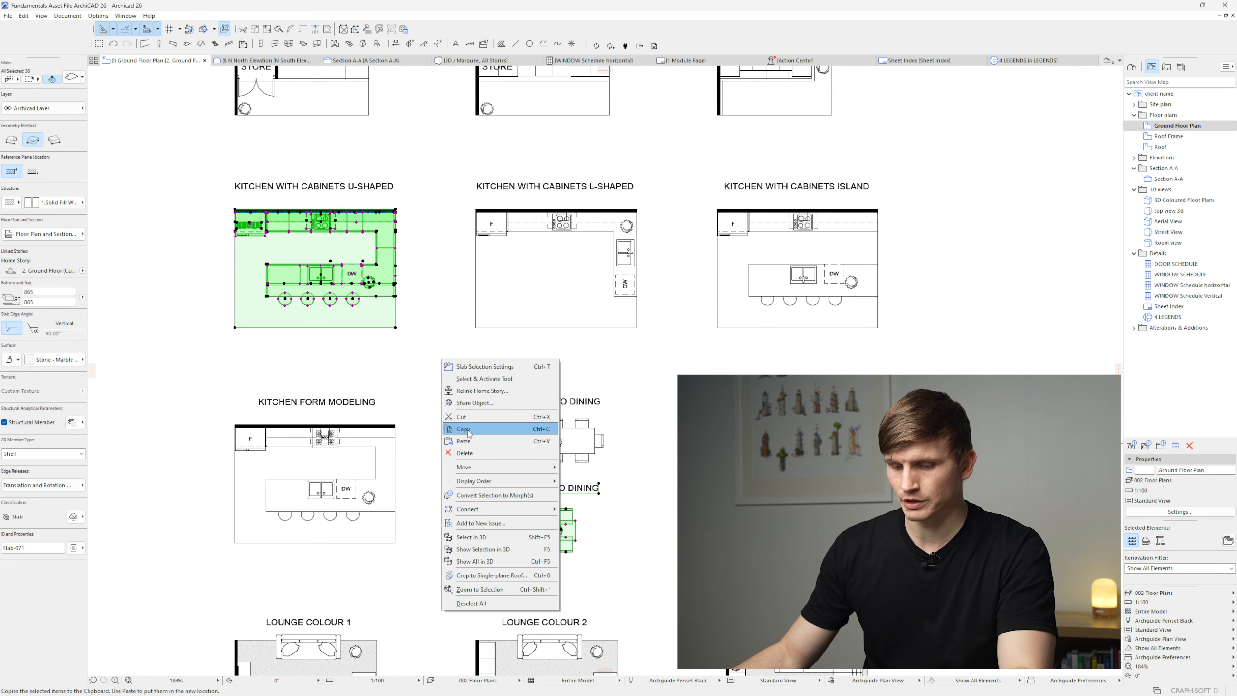
left_click(471, 440)
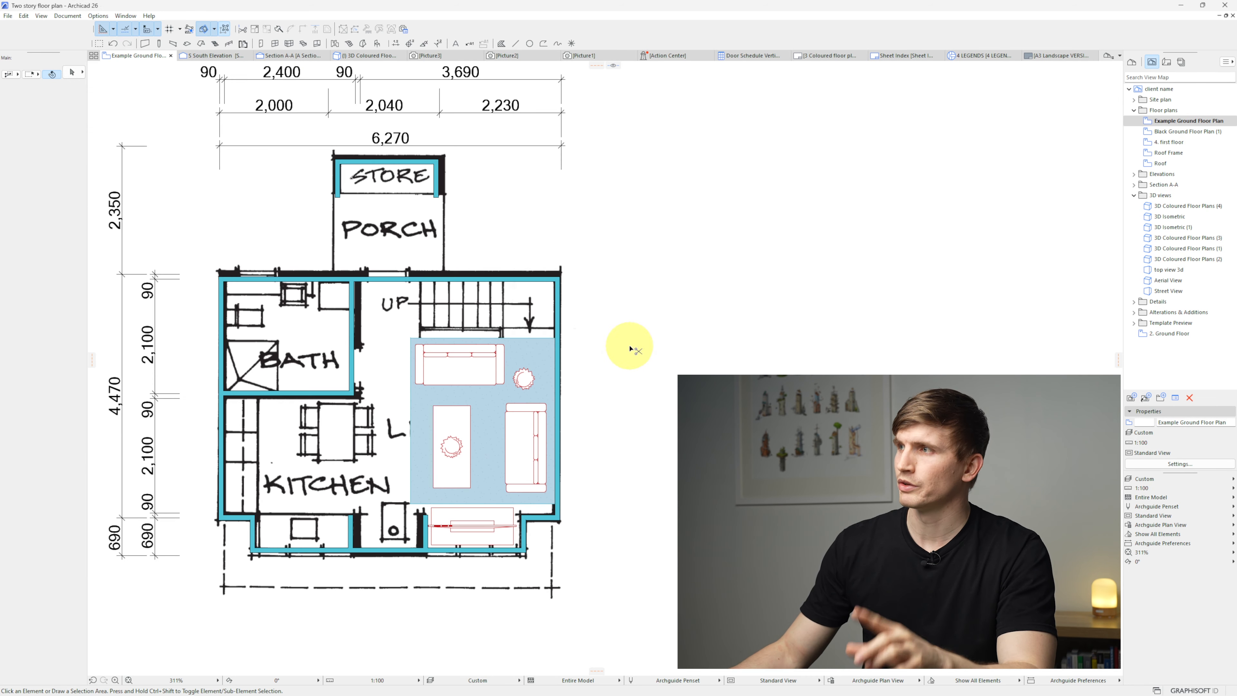
key("ctrl+v")
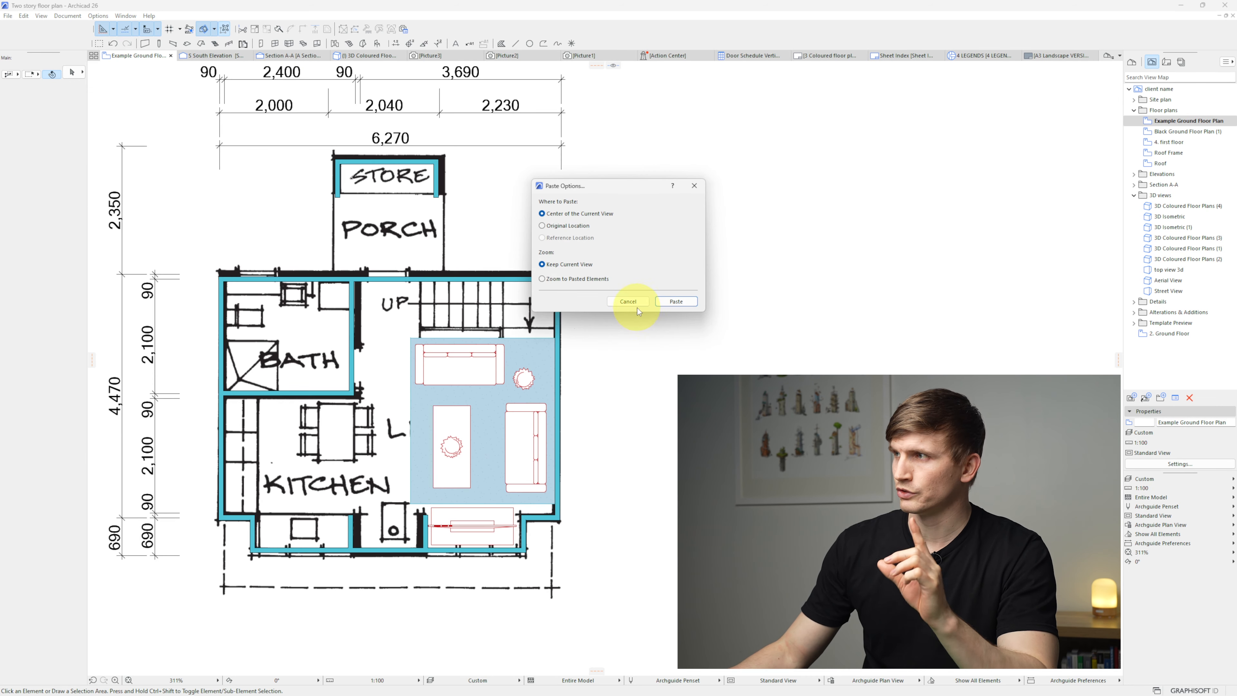
left_click(678, 301)
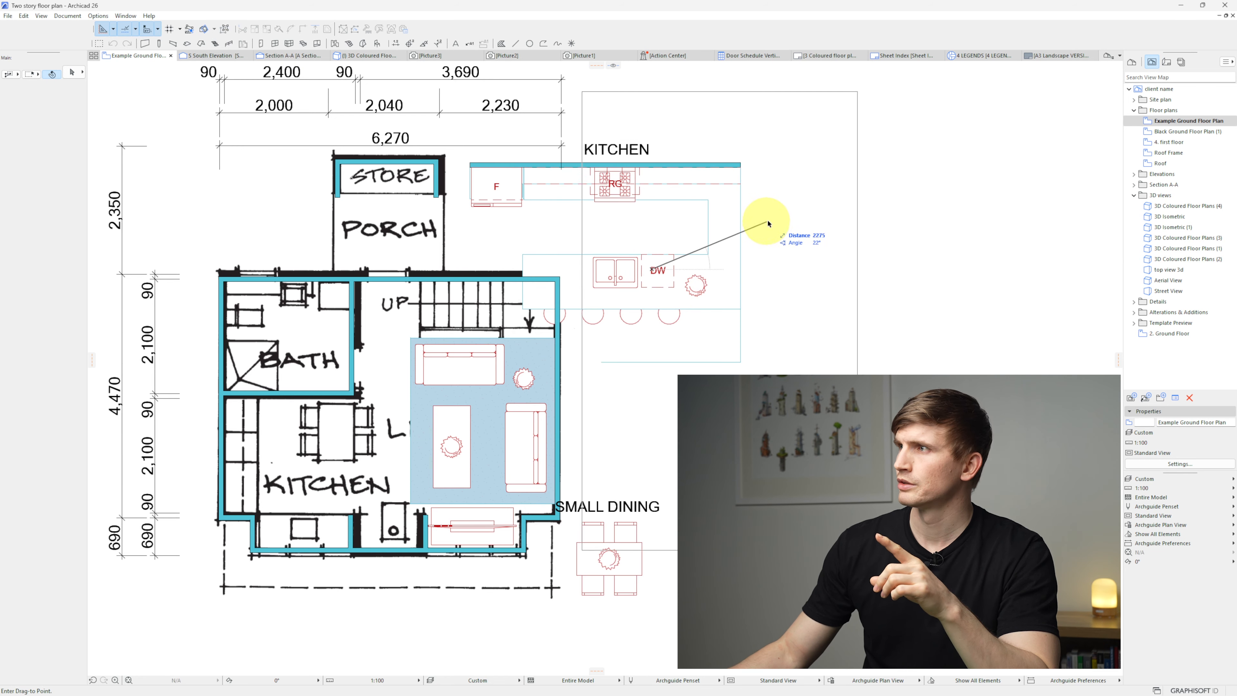
left_click_drag(726, 348, 702, 344)
left_click(946, 189)
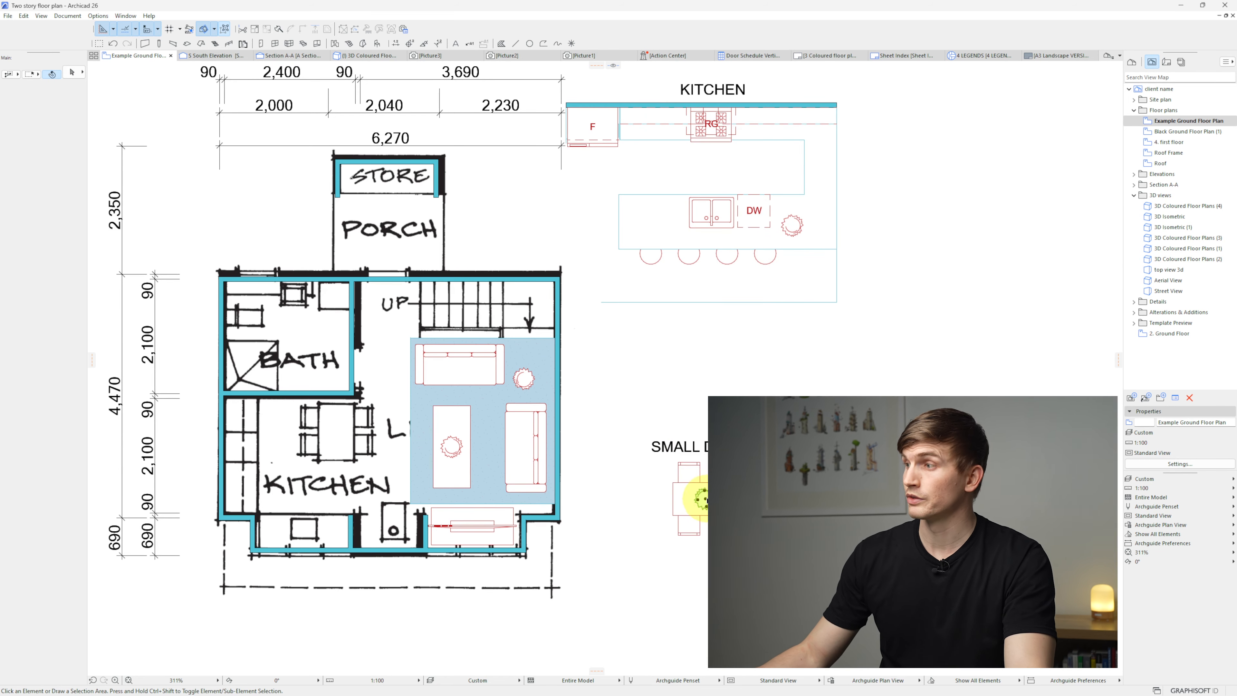
Step: Rotate the small dining set 90° and move it onto the sketched table in the kitchen
left_click(726, 498)
key("ctrl+e")
left_click(712, 497)
left_click(682, 498)
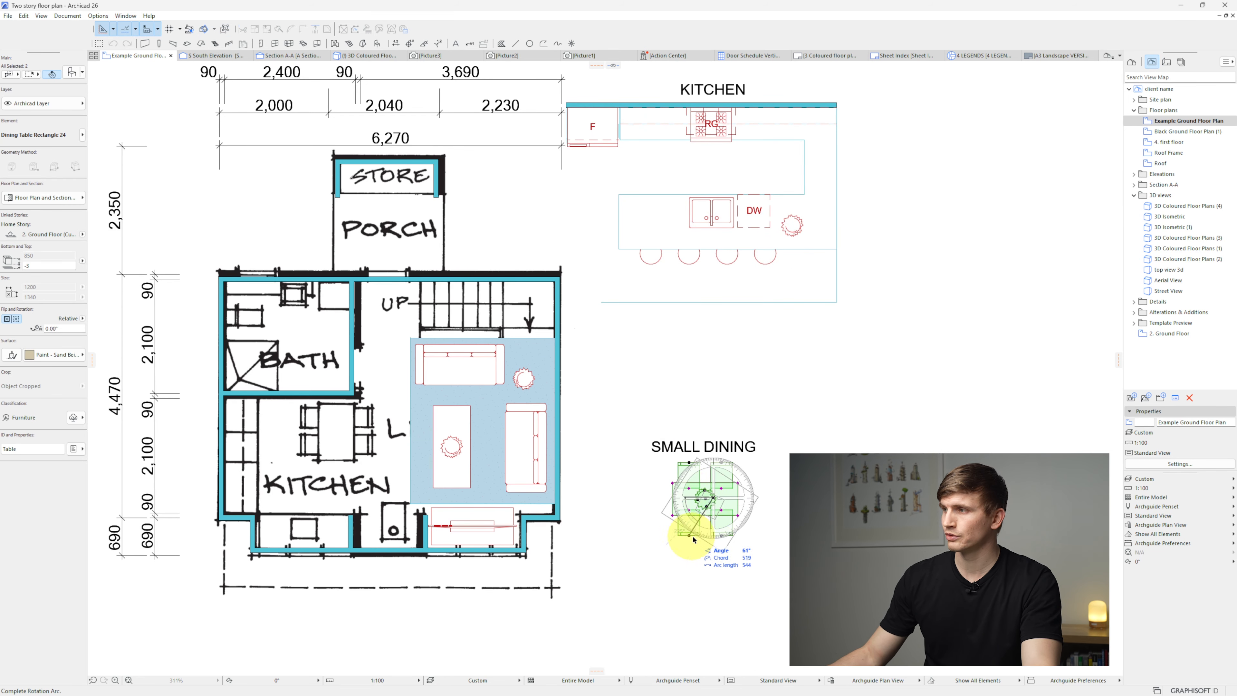
left_click(714, 545)
left_click_drag(740, 503, 355, 399)
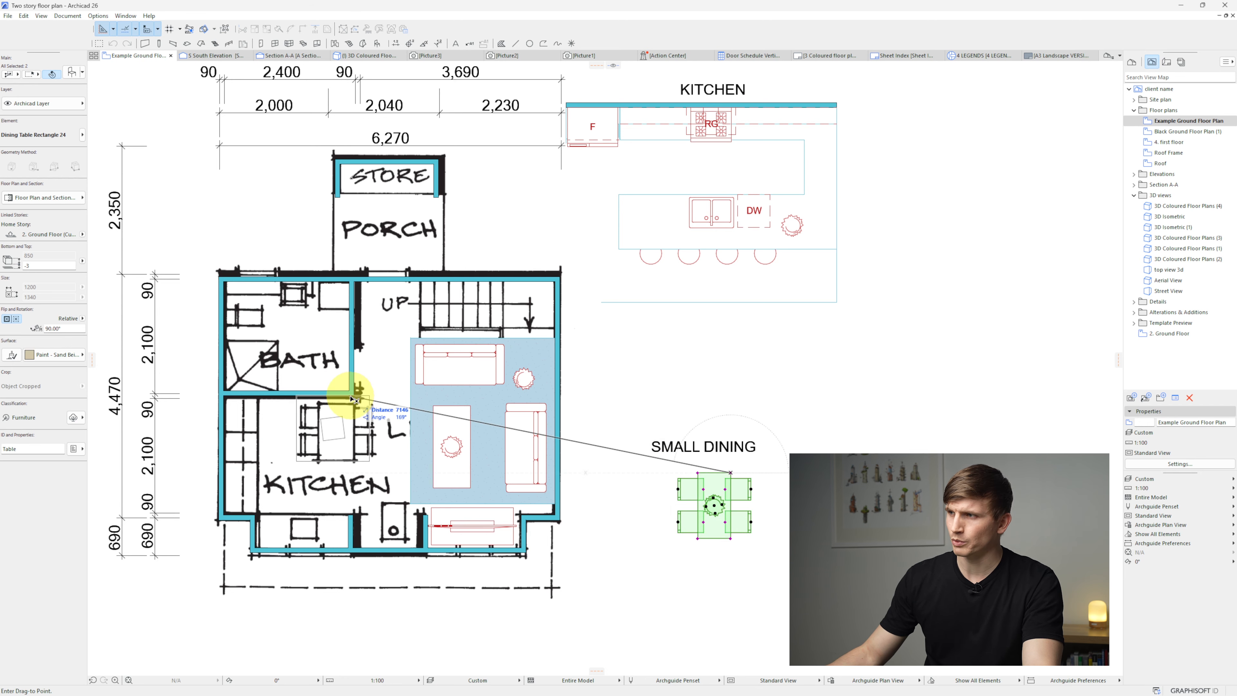
Step: Copy the sink onto the sketched kitchen bench, and place the rotated fridge in the kitchen corner beside the bathroom wall
left_click_drag(711, 213, 308, 536, "ctrl")
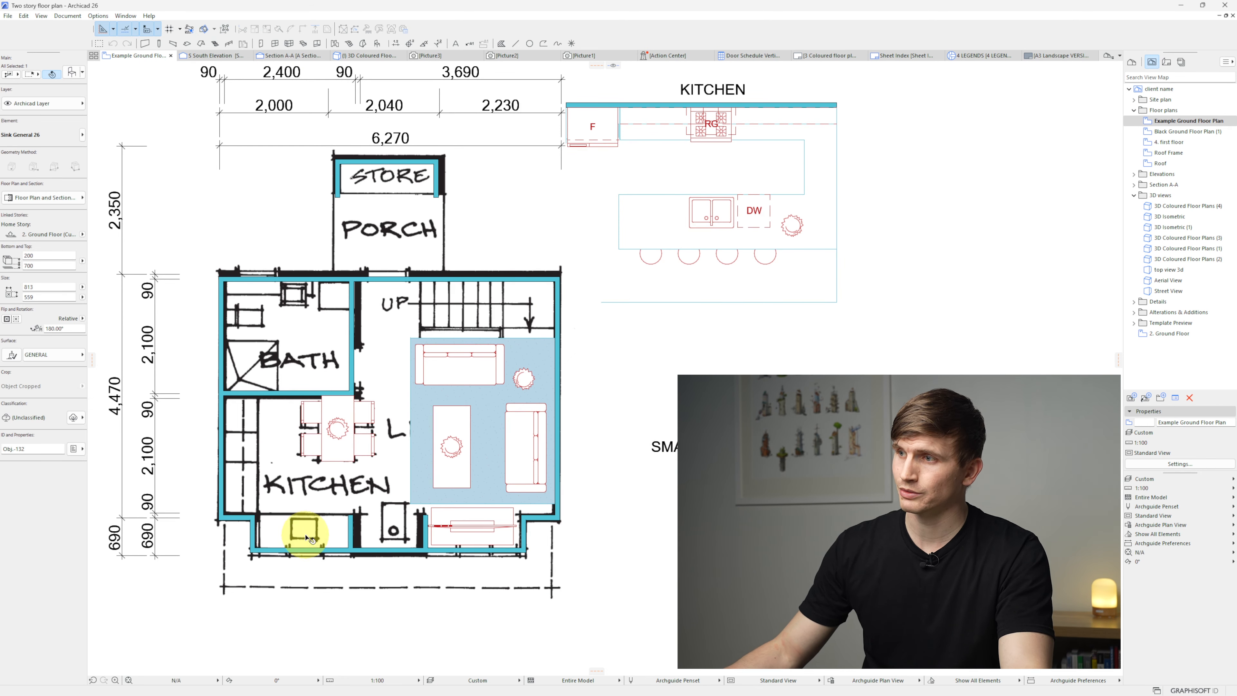
left_click(618, 147)
left_click_drag(563, 118, 233, 400)
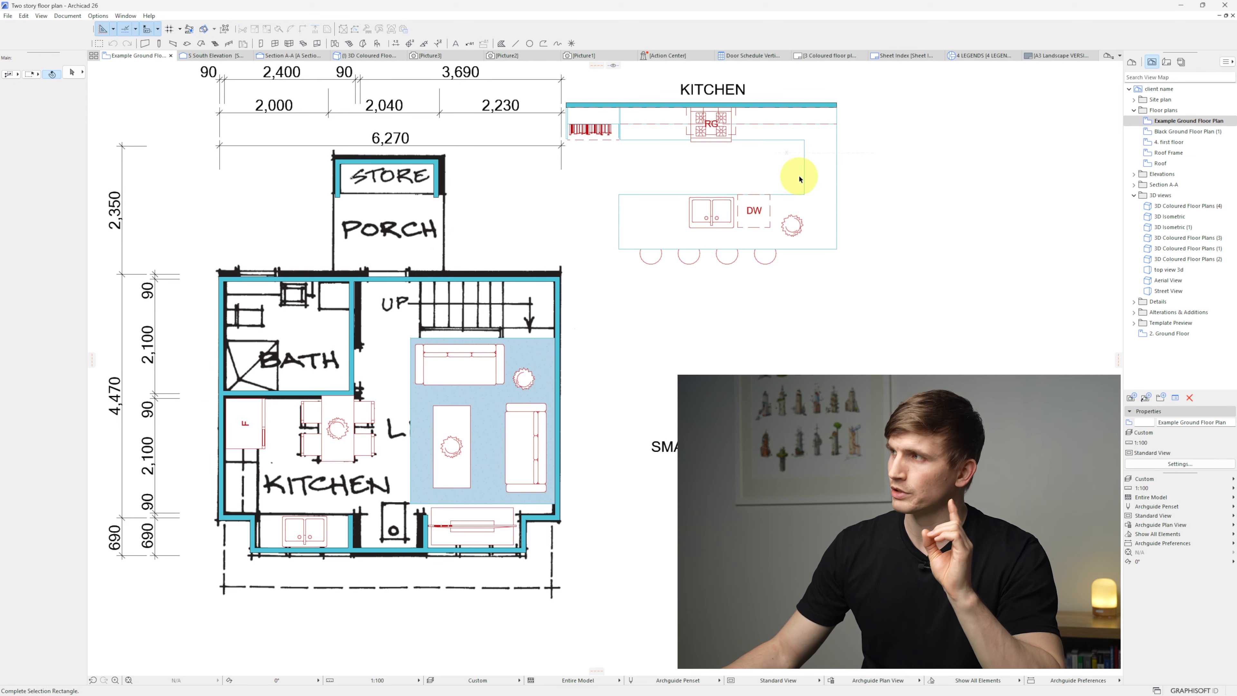
Step: Split the U-shaped kitchen bench slabs along the stove run's front edge and rotate the separated bench run 90°
left_click(799, 175)
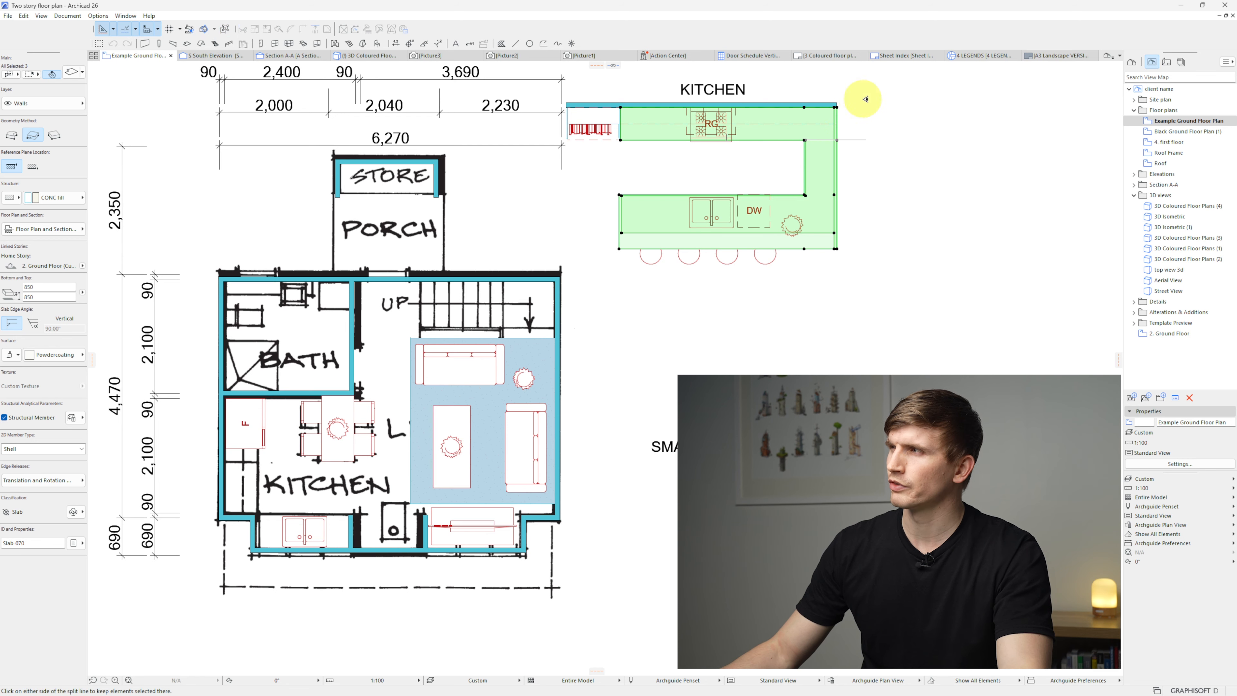
left_click(812, 124)
key("ctrl+e")
left_click(719, 131)
left_click(759, 131)
left_click(721, 231)
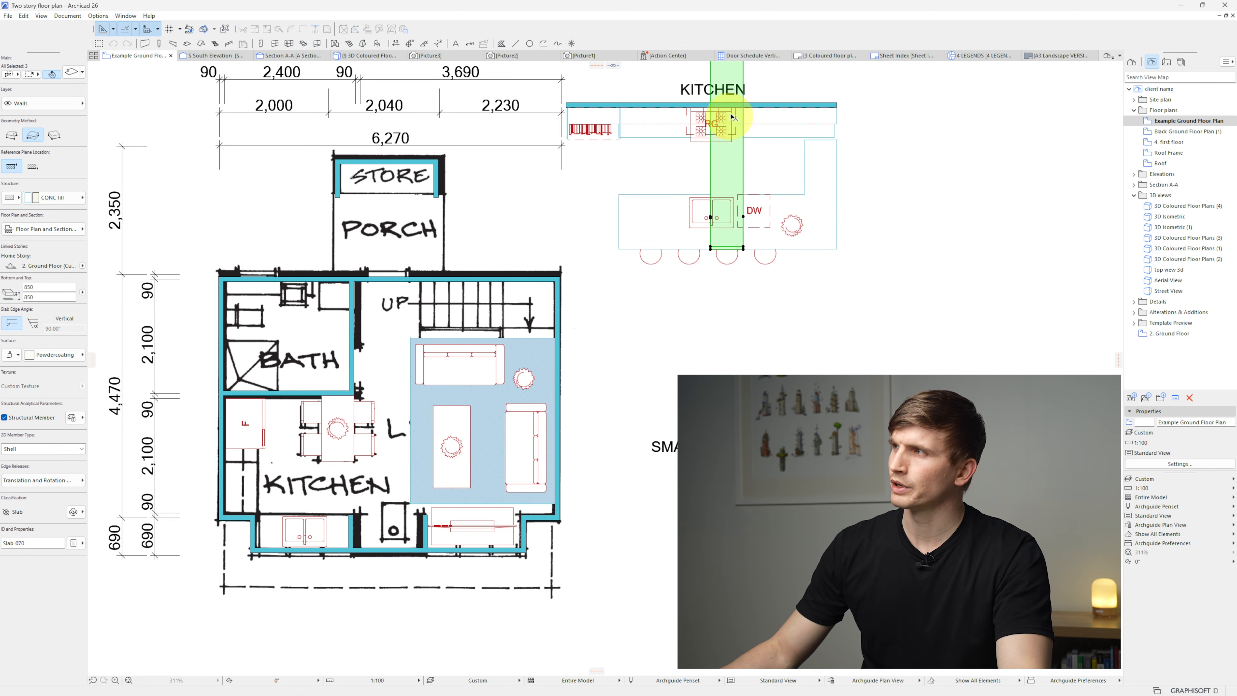
Step: Move the rotated bench run against the kitchen's outer wall, starting at the fridge
key("ctrl+d")
left_click(731, 111)
left_click(246, 526)
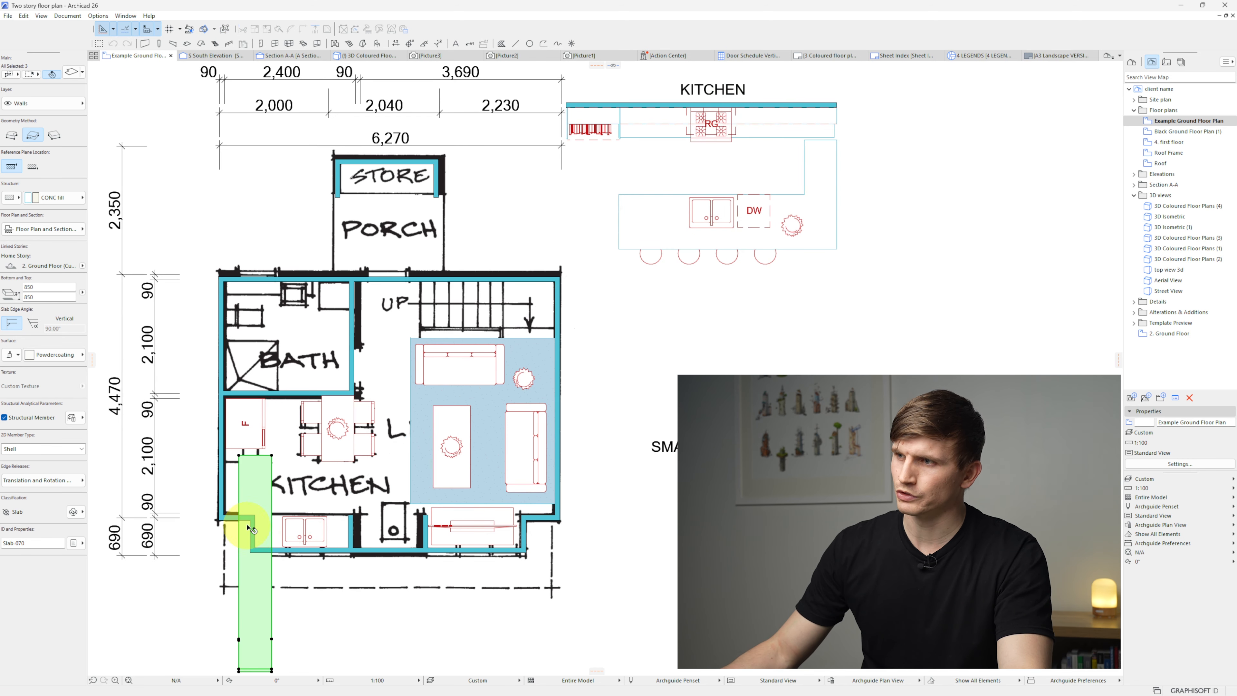
left_click(257, 455)
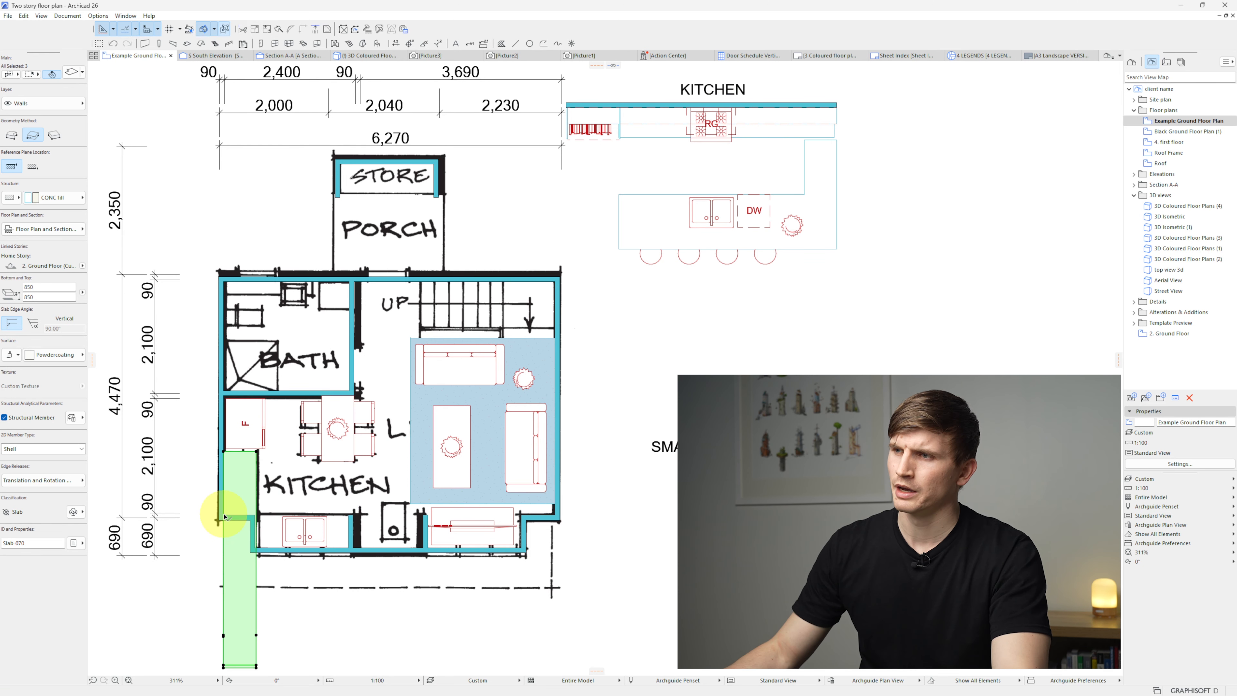
Step: Split the bench at the kitchen corner, rotate the excess piece 90° along the sink wall, and trim it at the end wall
left_click(257, 520)
key("ctrl+e")
left_click(257, 516)
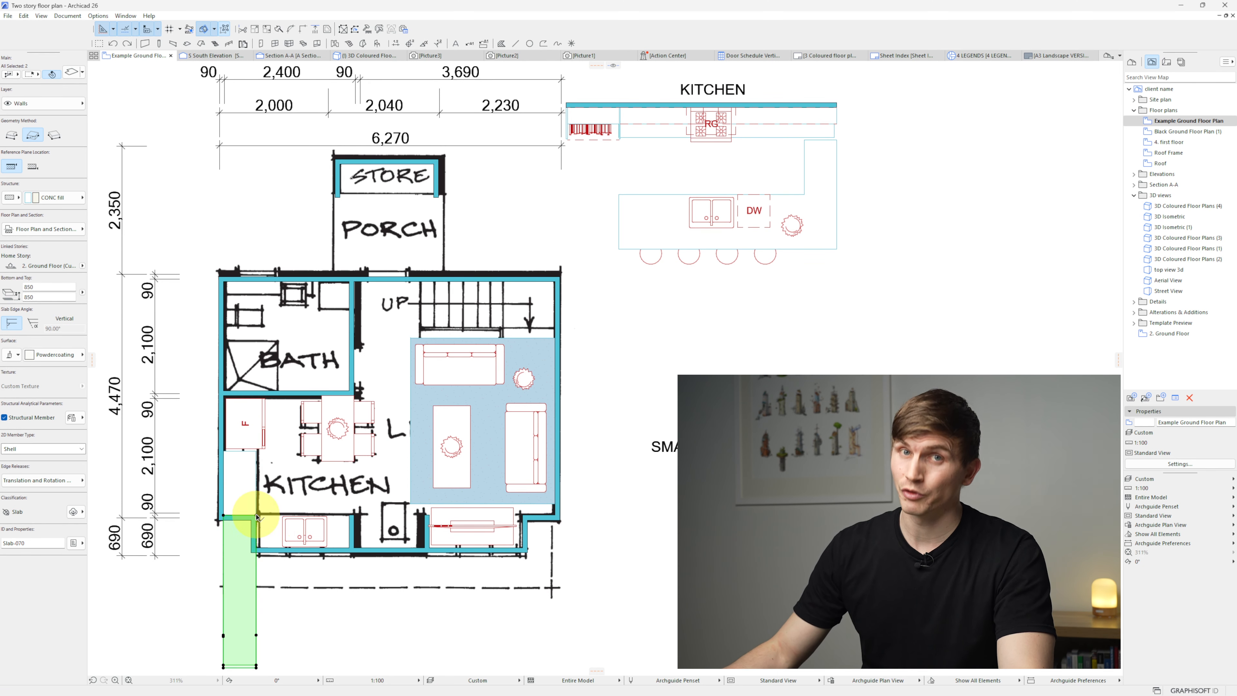
left_click(349, 521)
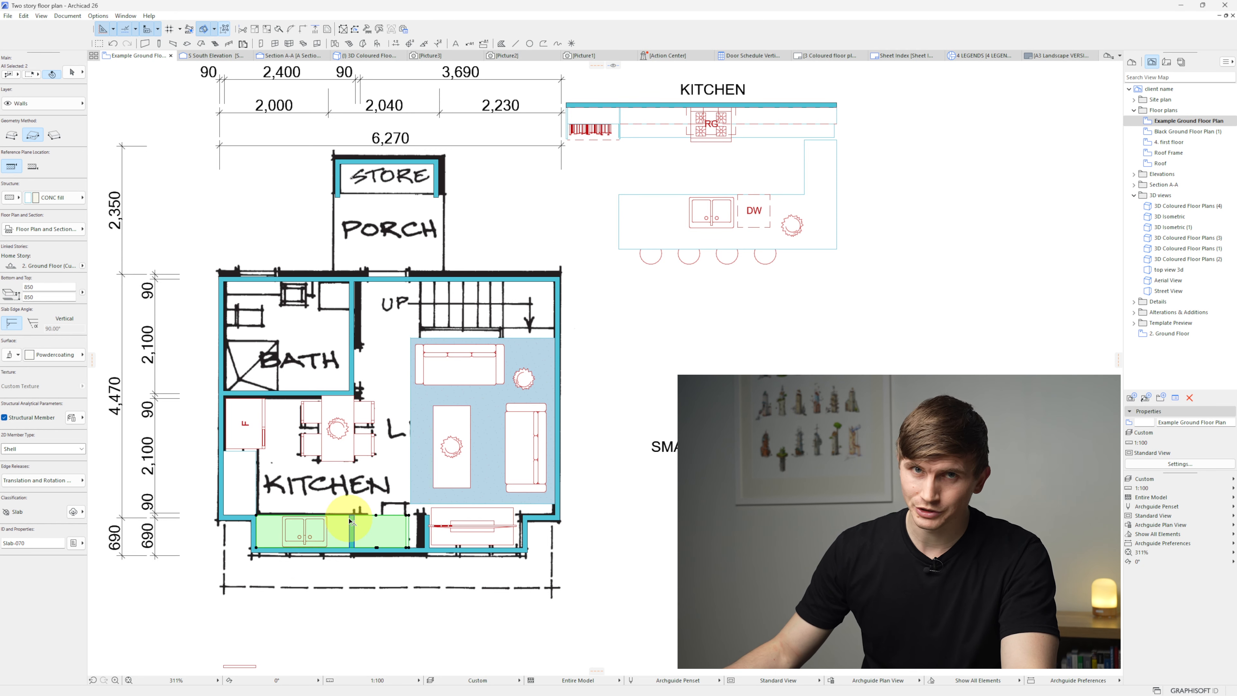
left_click(422, 543)
Step: Place the stove in the bench run beside the fridge, and delete the leftover kitchen and dining source elements
left_click_drag(711, 124, 226, 465)
key("ctrl+z")
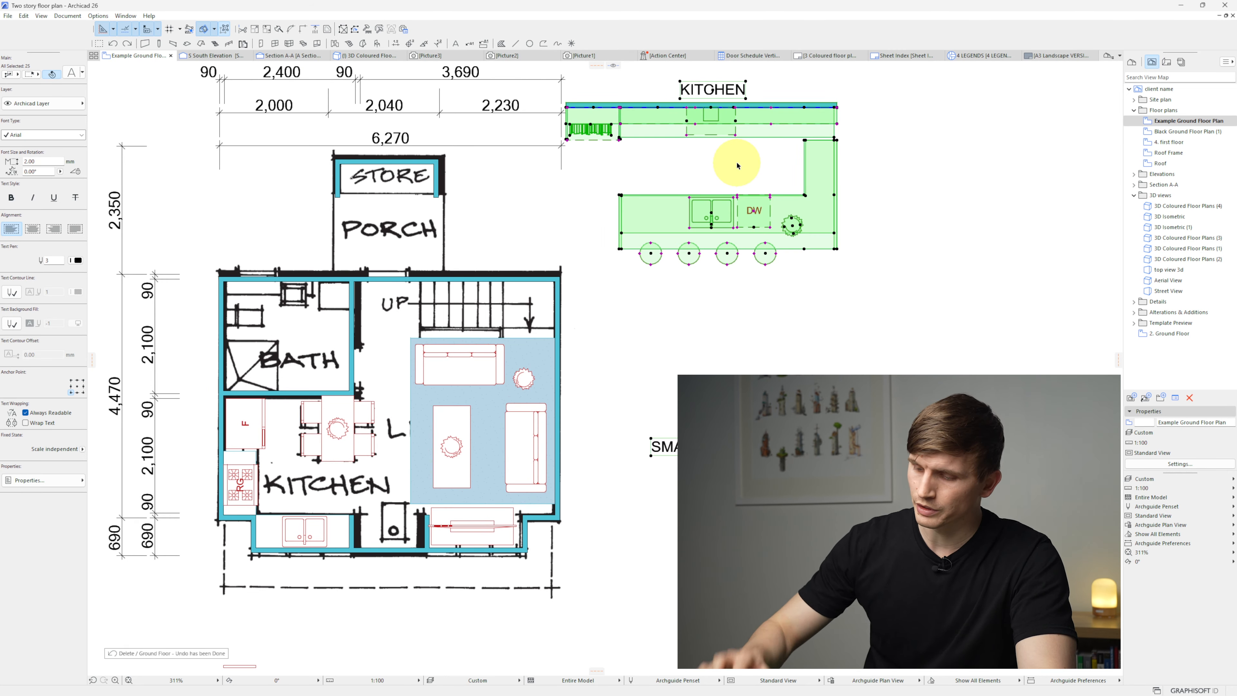
key("Delete")
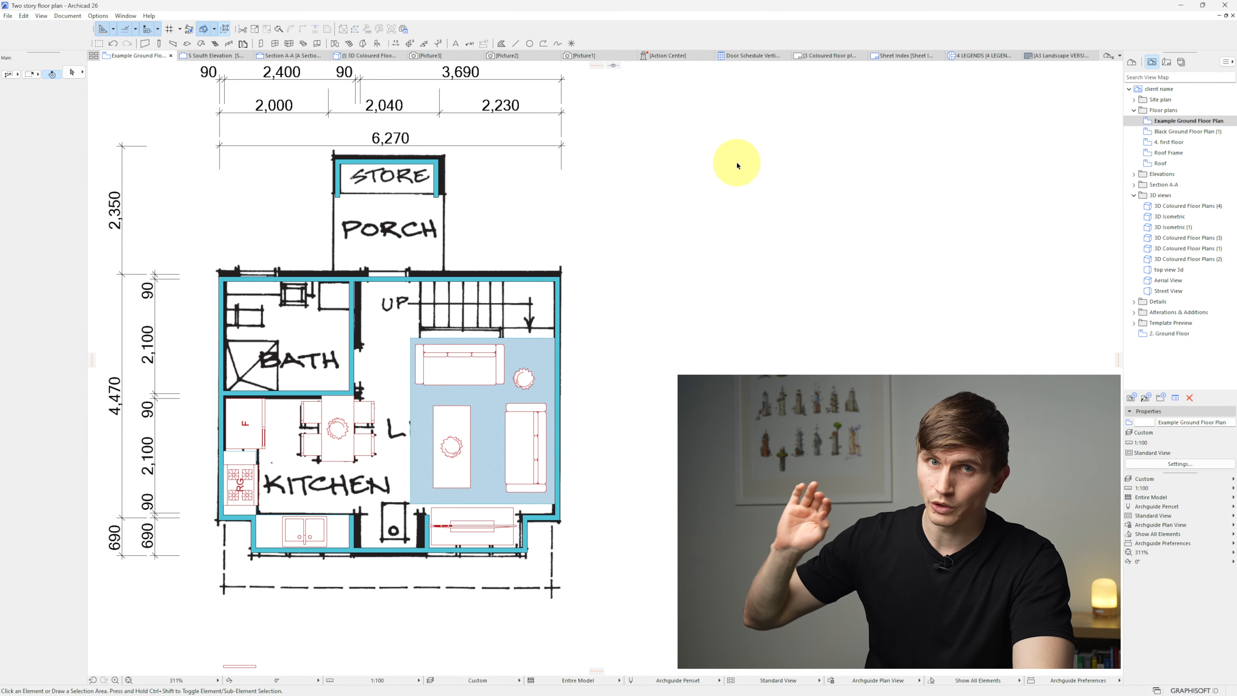
Step: In 3D, subtract the stove and sink from the kitchen bench slabs with Solid Element Operations, using Subtraction with upwards extrusion
key("F3")
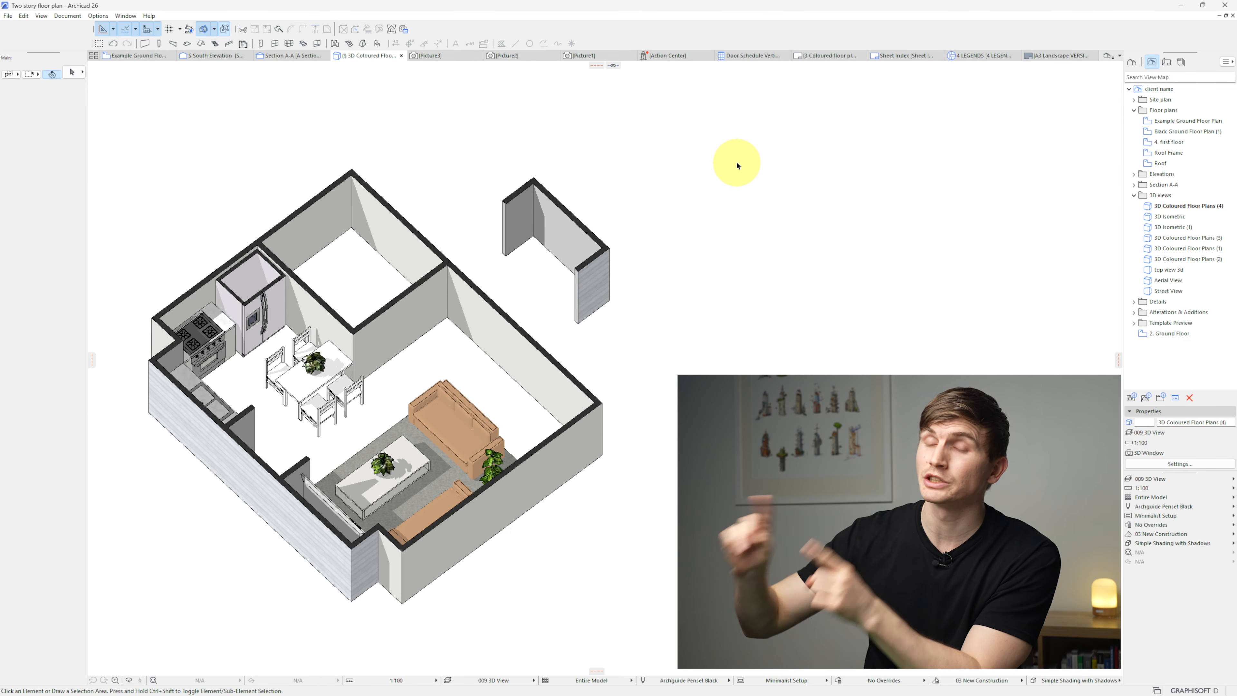
left_click(238, 340)
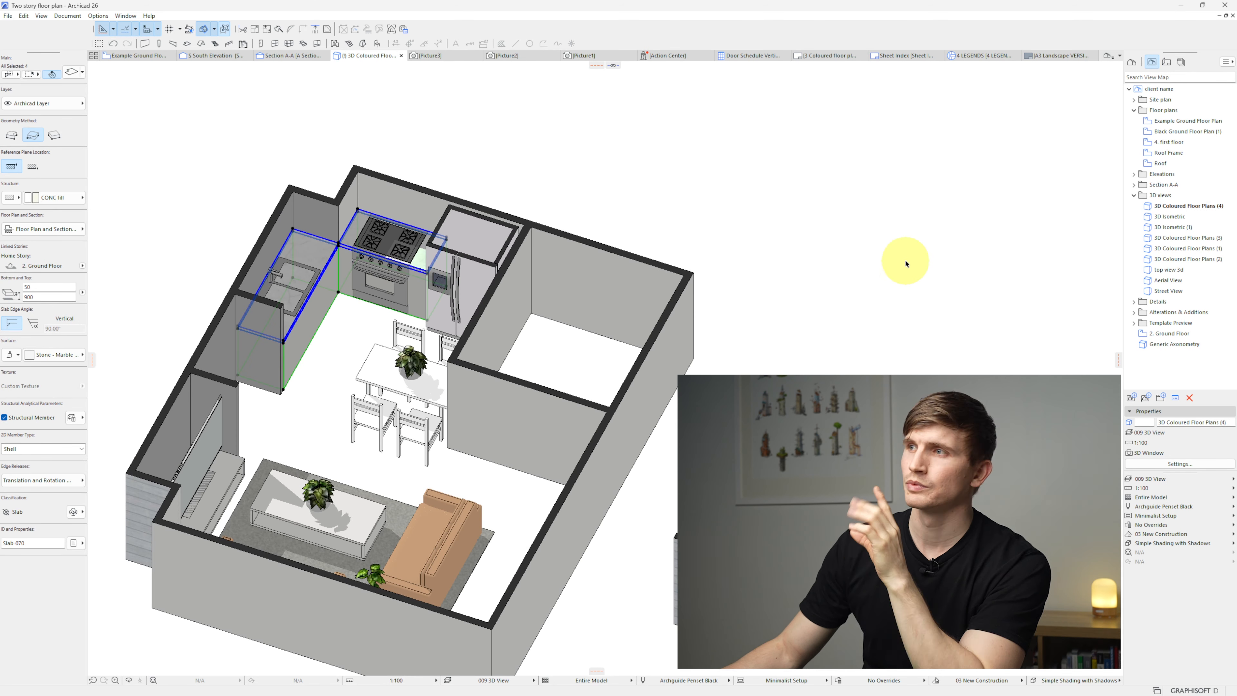
right_click(561, 128)
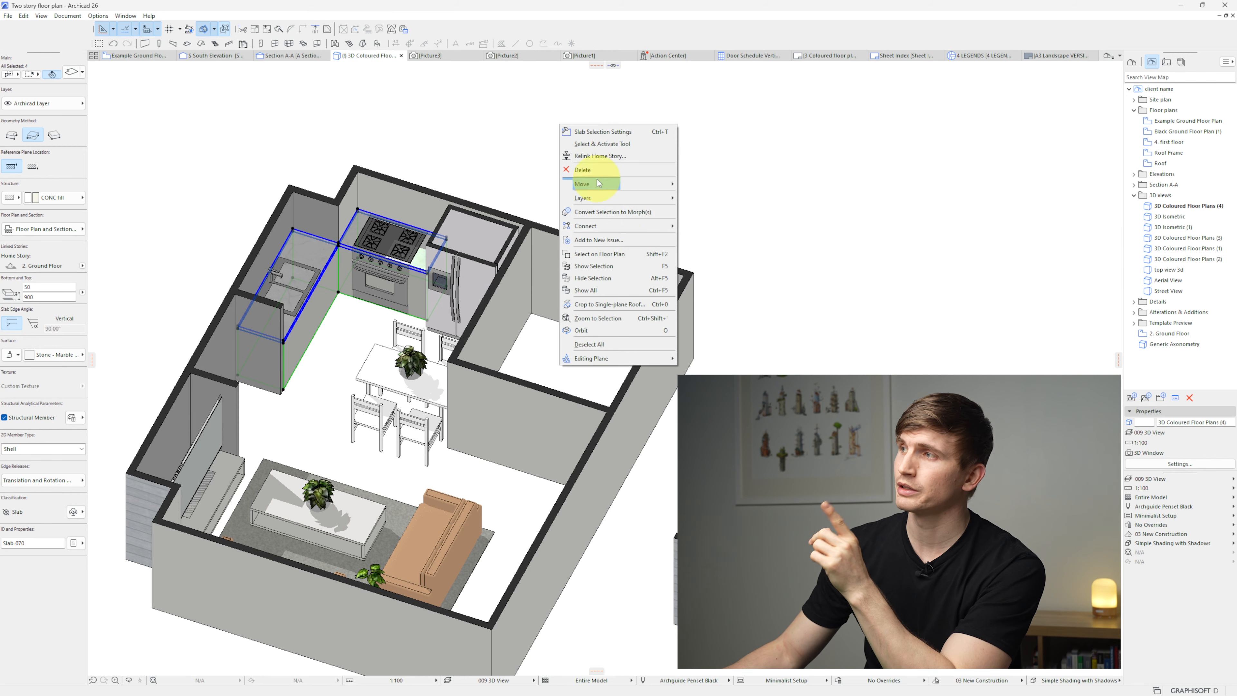
mouse_move(629, 225)
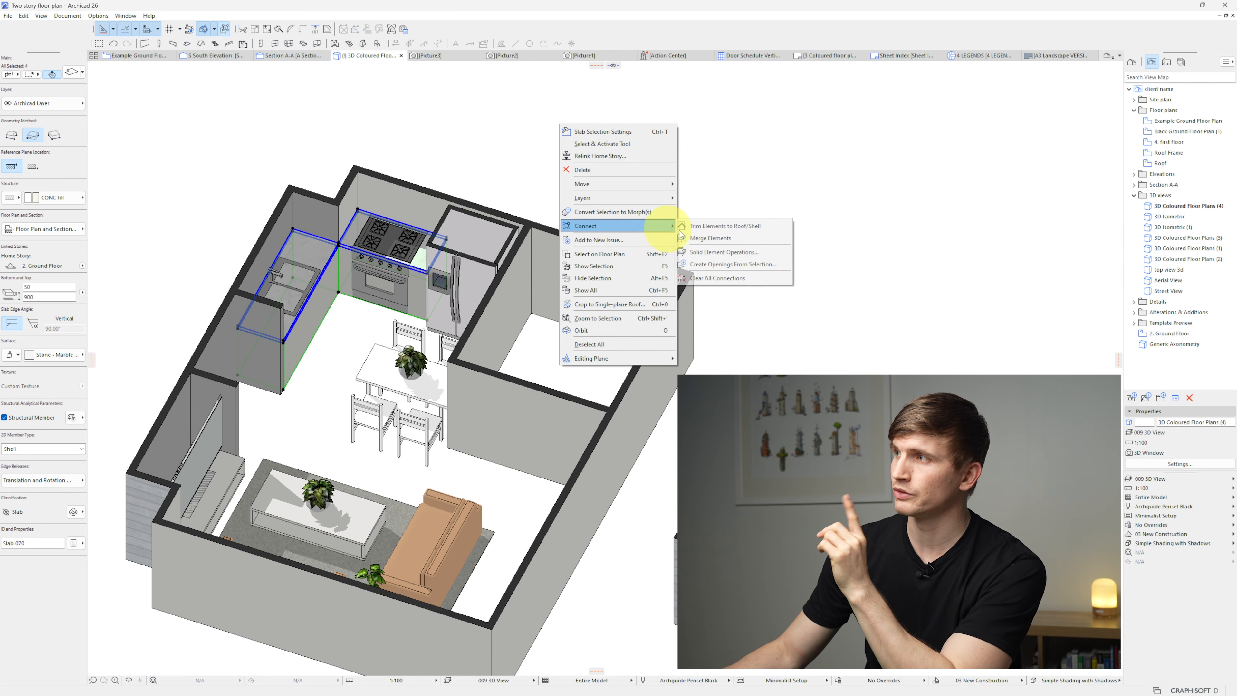
left_click(721, 252)
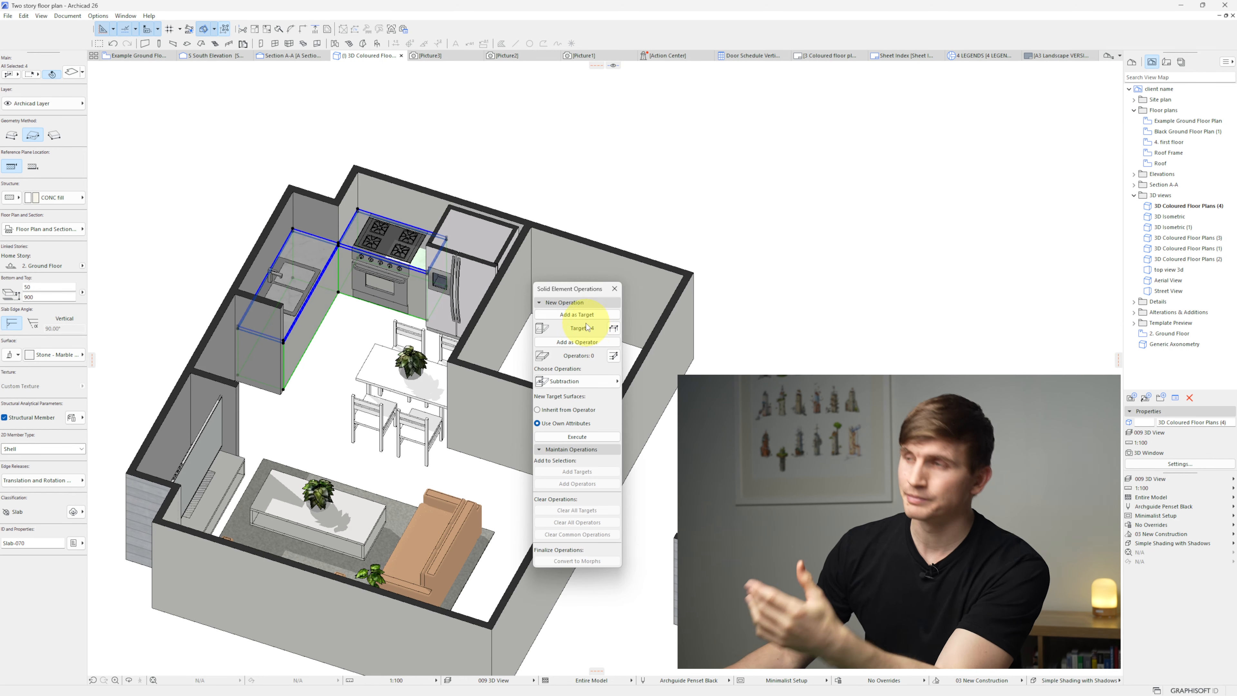
left_click(597, 343)
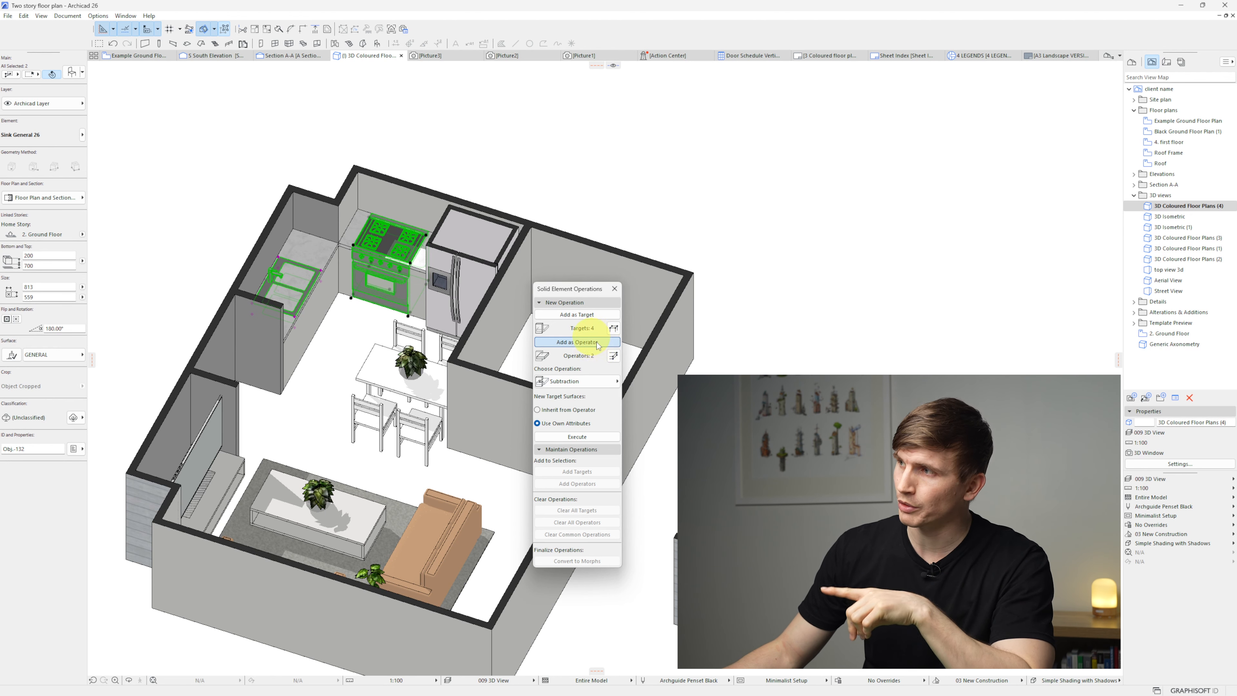
left_click(616, 381)
left_click(667, 394)
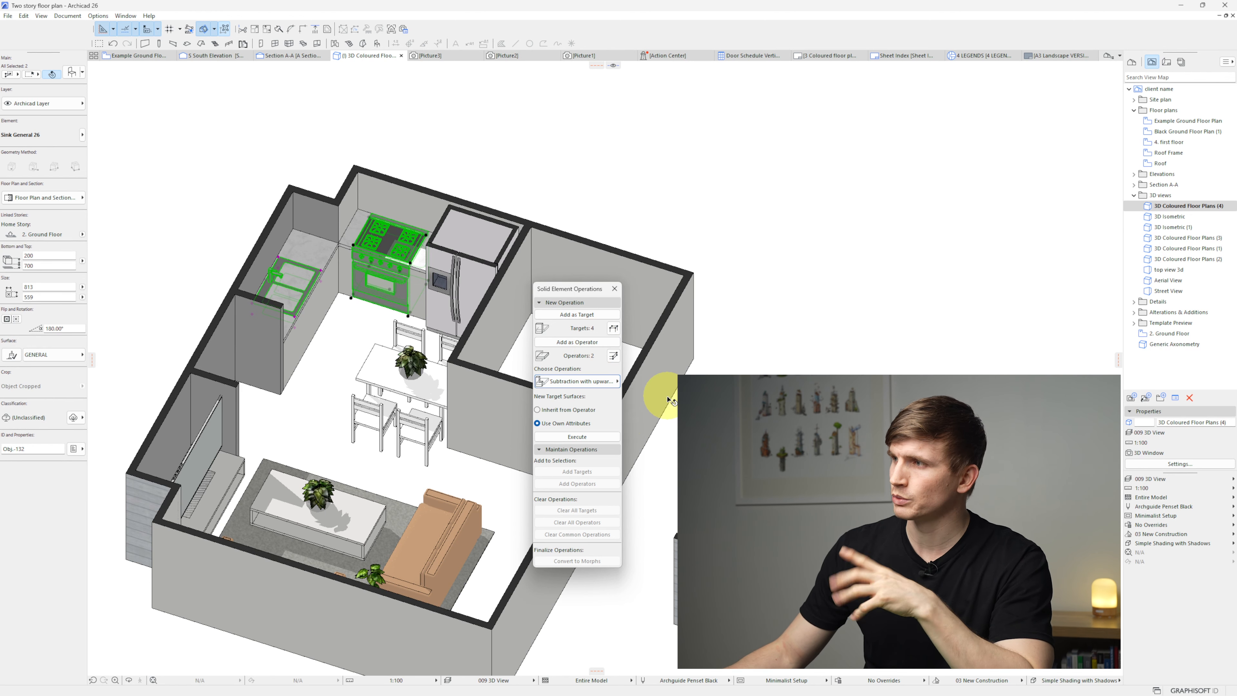
left_click(594, 438)
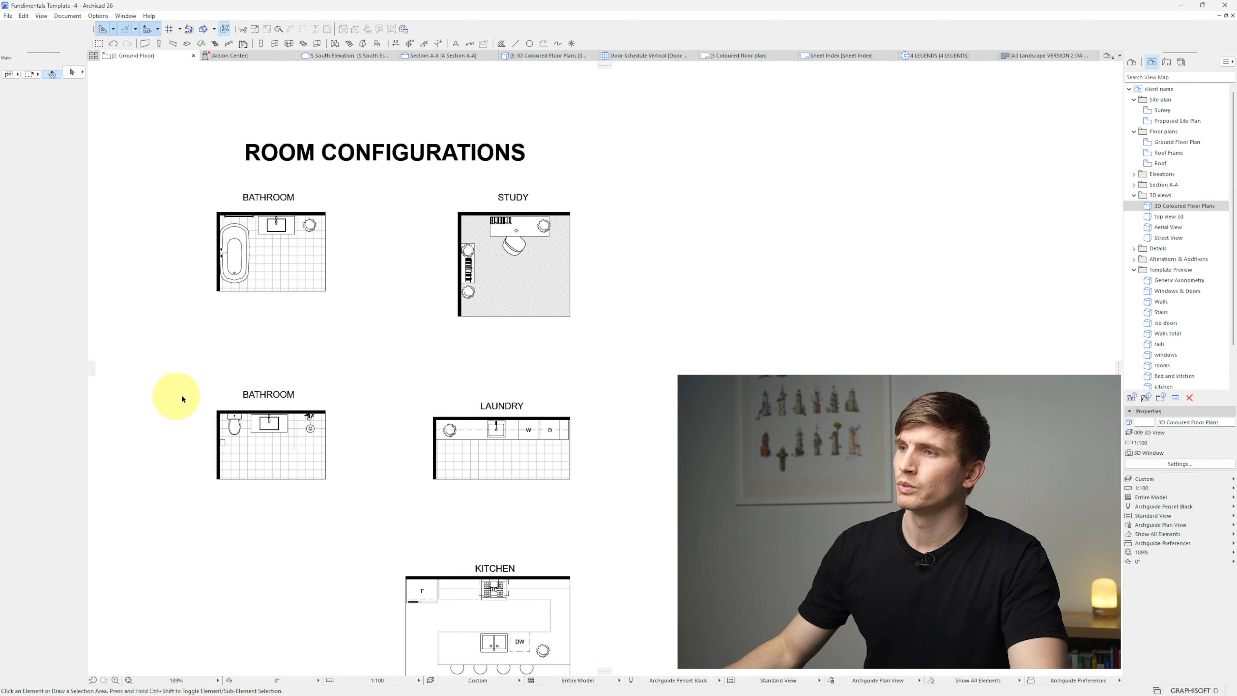
Step: Copy the shower bathroom and laundry configurations from the template file and paste them beside the example ground floor plan
left_click_drag(180, 373, 614, 497)
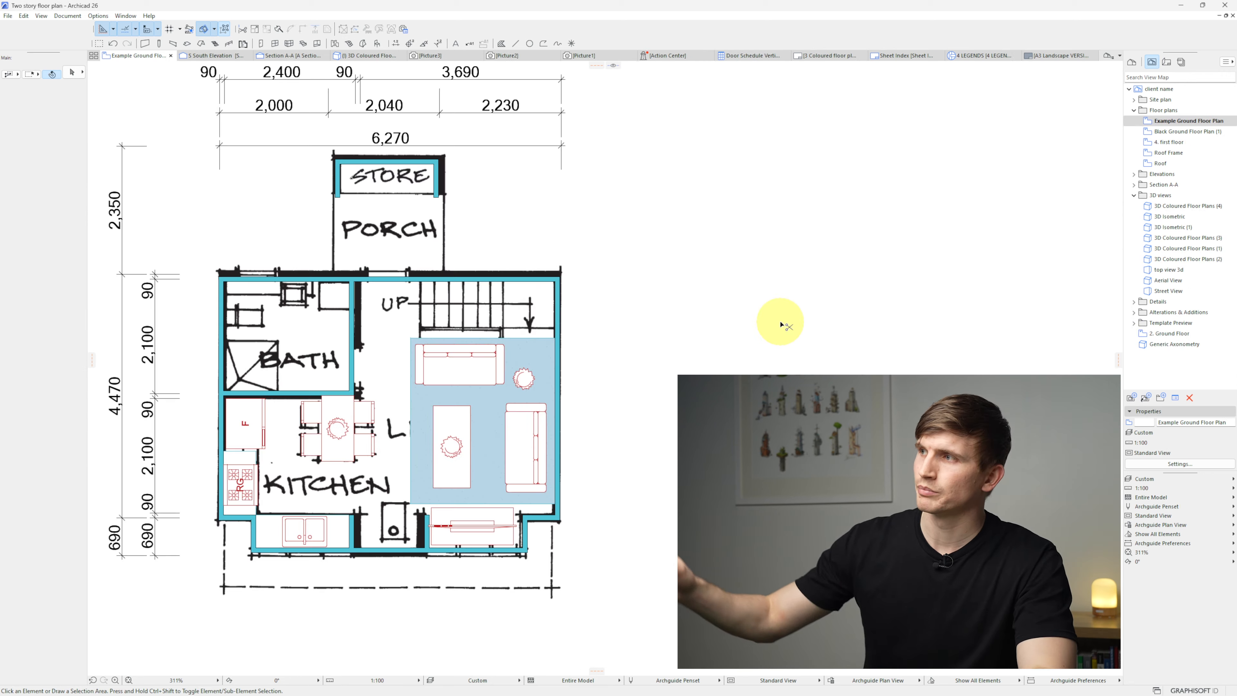
key("ctrl+v")
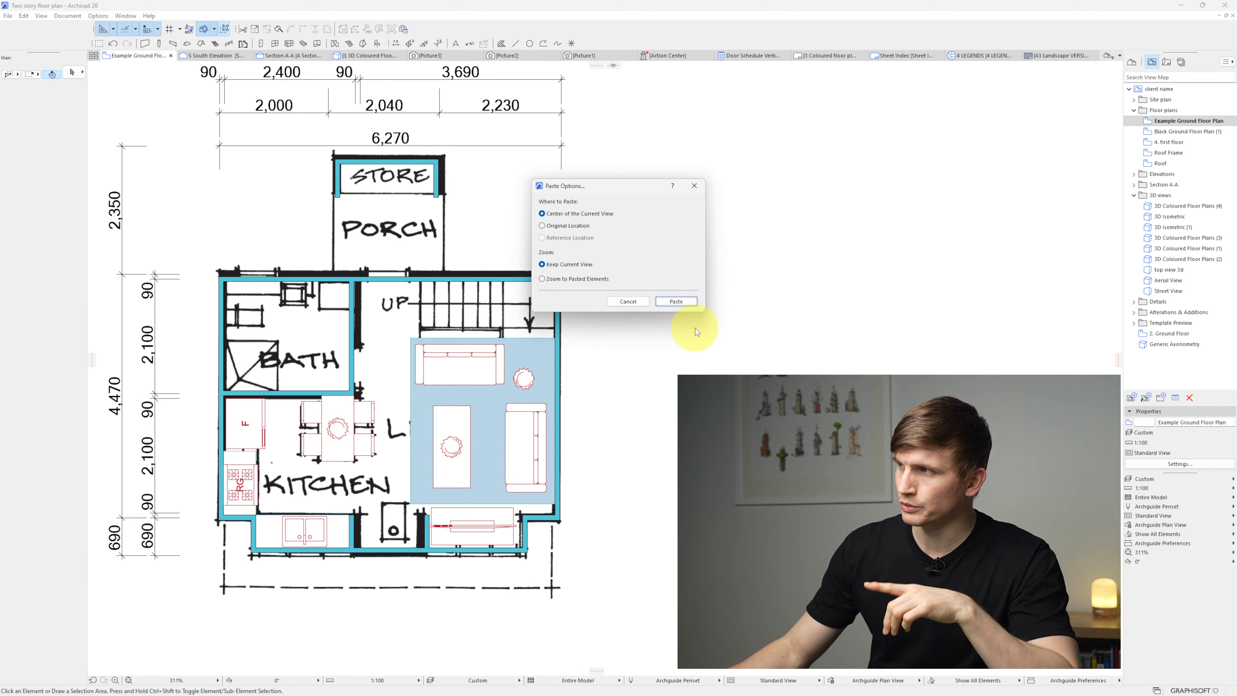
left_click(682, 300)
left_click(907, 208)
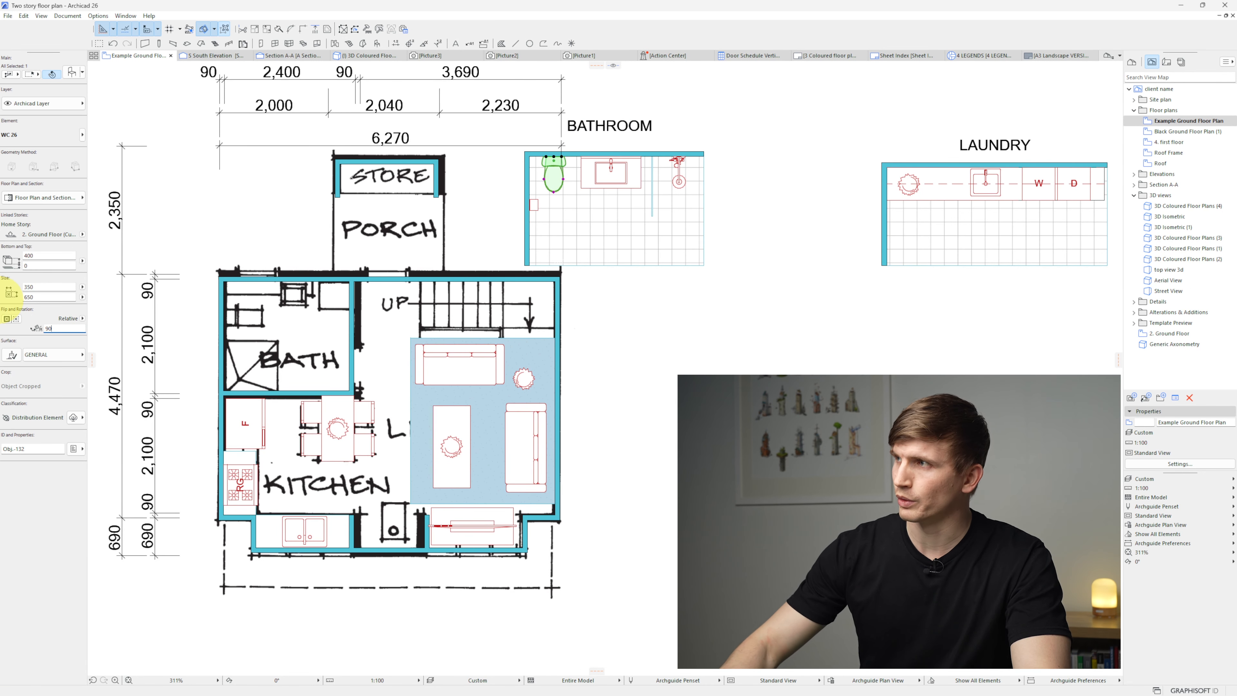
Step: Rotate the toilet to 90° and move it against the bathroom's outer wall over the sketched toilet
type("90")
key("Return")
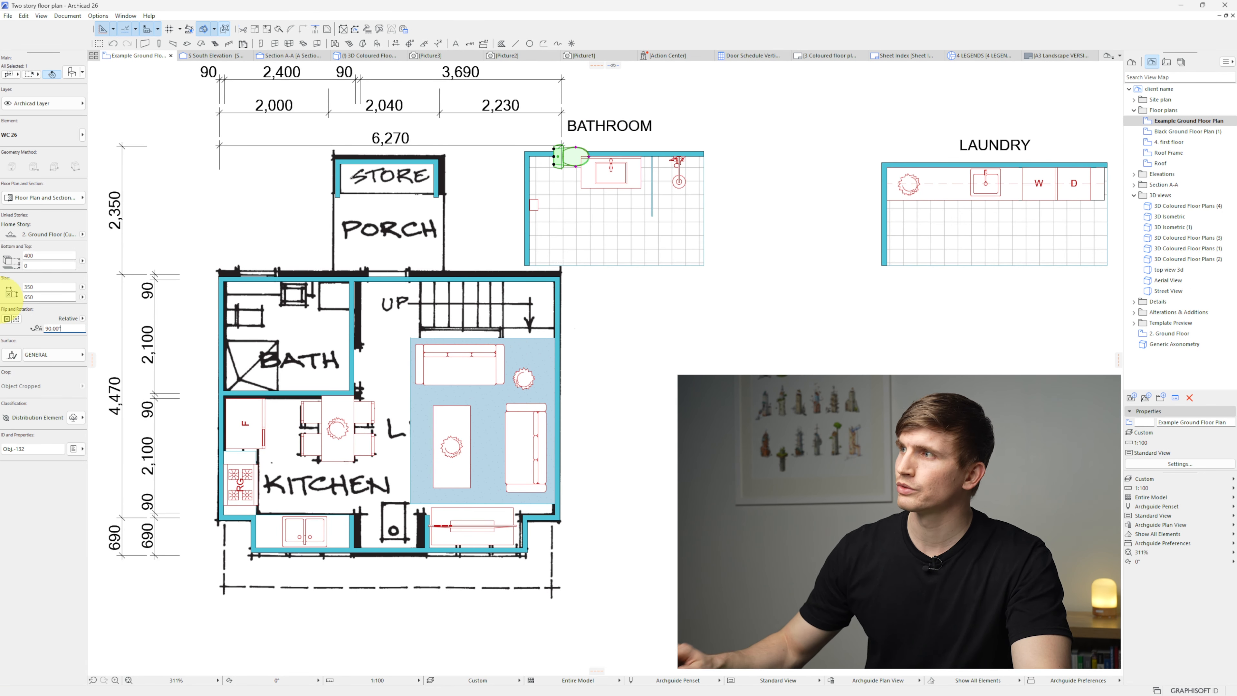
left_click(556, 157)
left_click(225, 317)
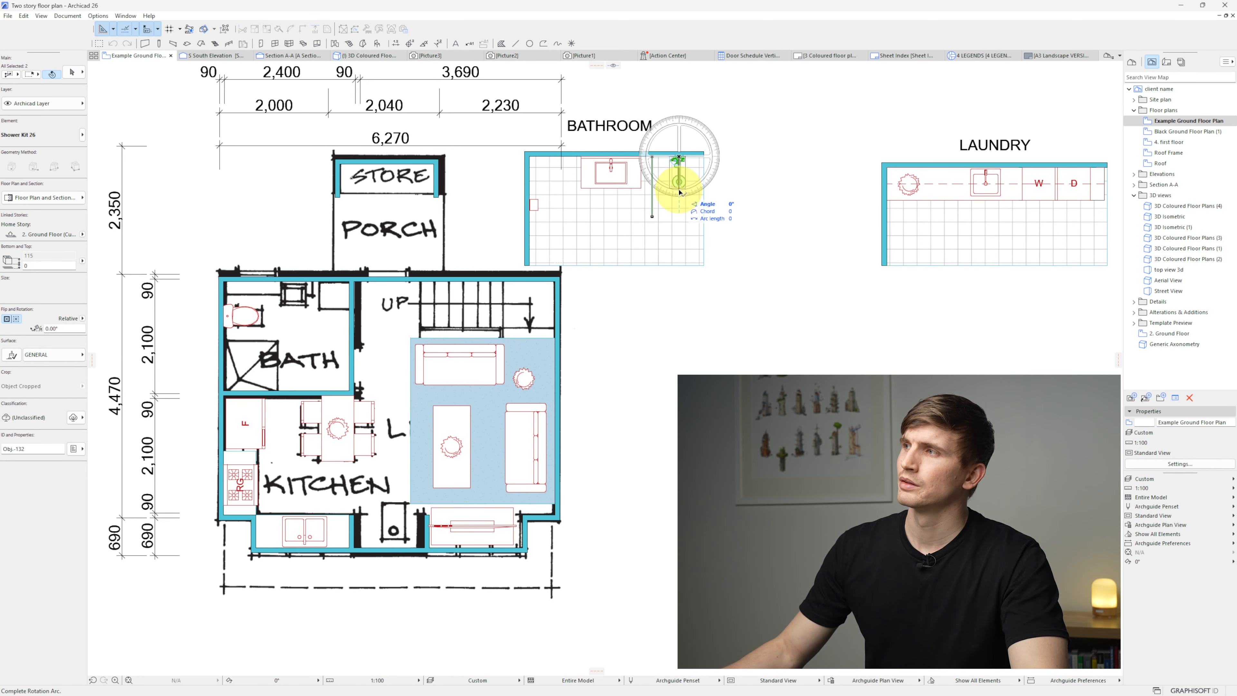
Step: Rotate the shower fixture and its screen 90° and move them to the bathroom's outer wall
left_click(679, 189)
left_click(788, 176)
key("ctrl+d")
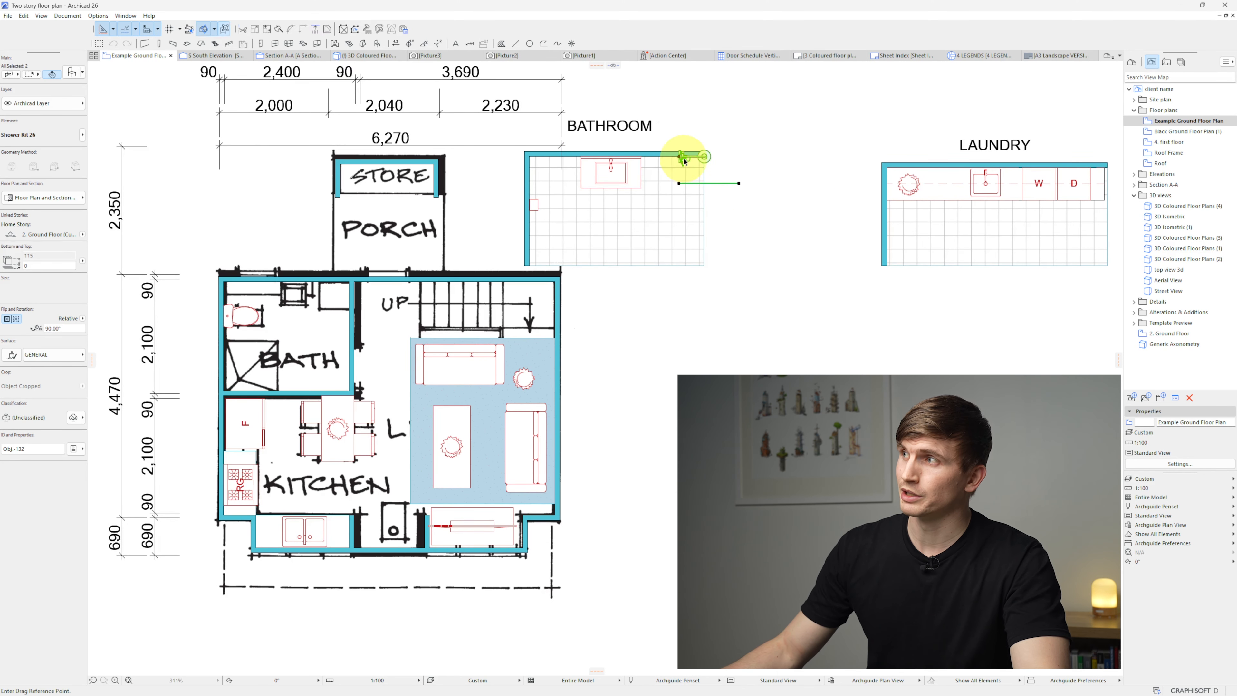
left_click(226, 355)
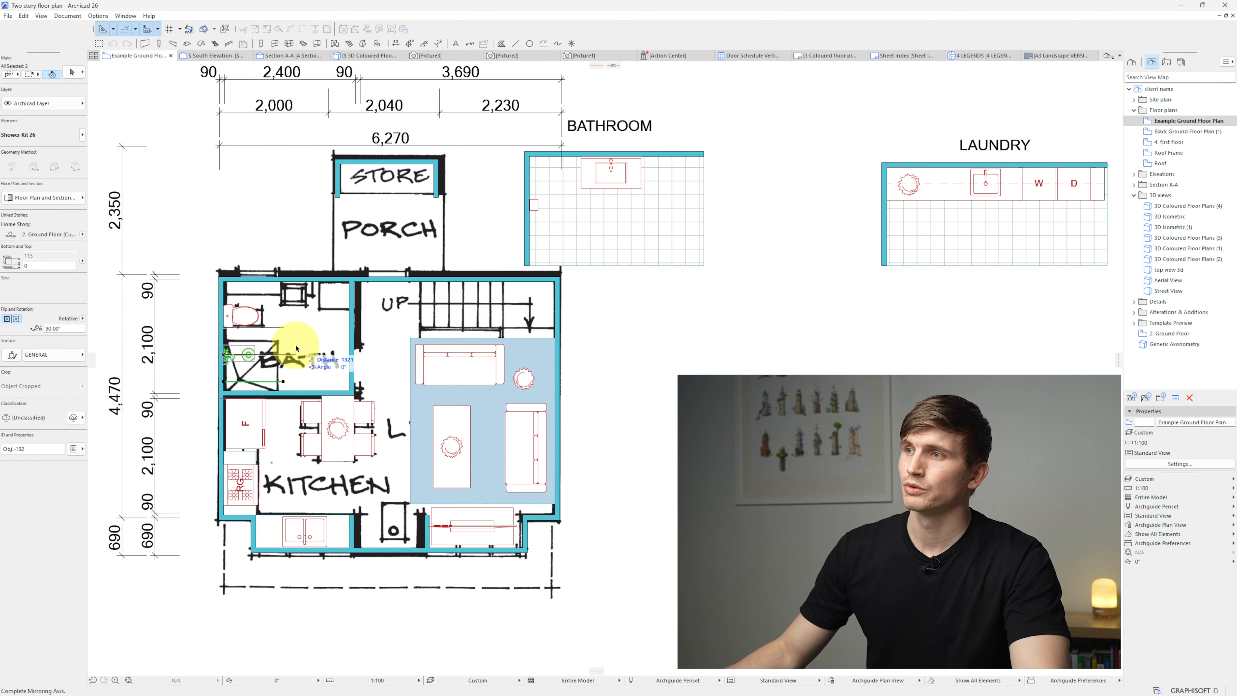
Step: Mirror the shower fixture and screen, and move them to line up with the sketched shower enclosure
key("ctrl+d")
left_click(223, 327)
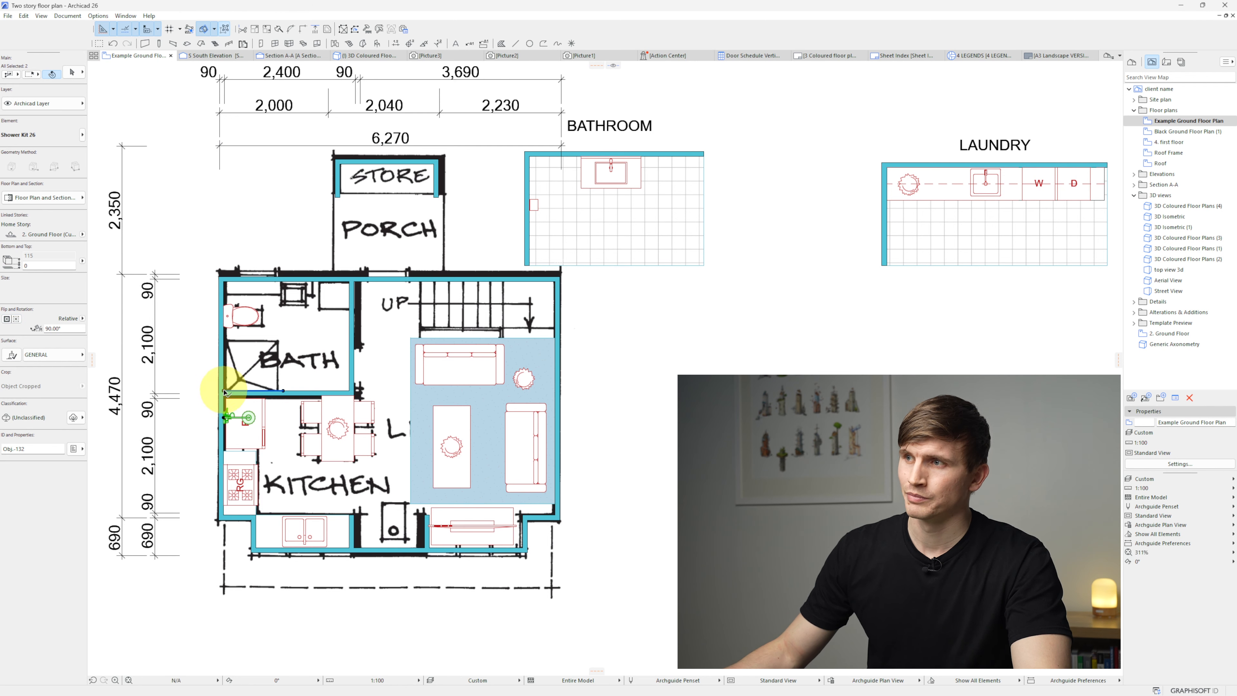
left_click(224, 391)
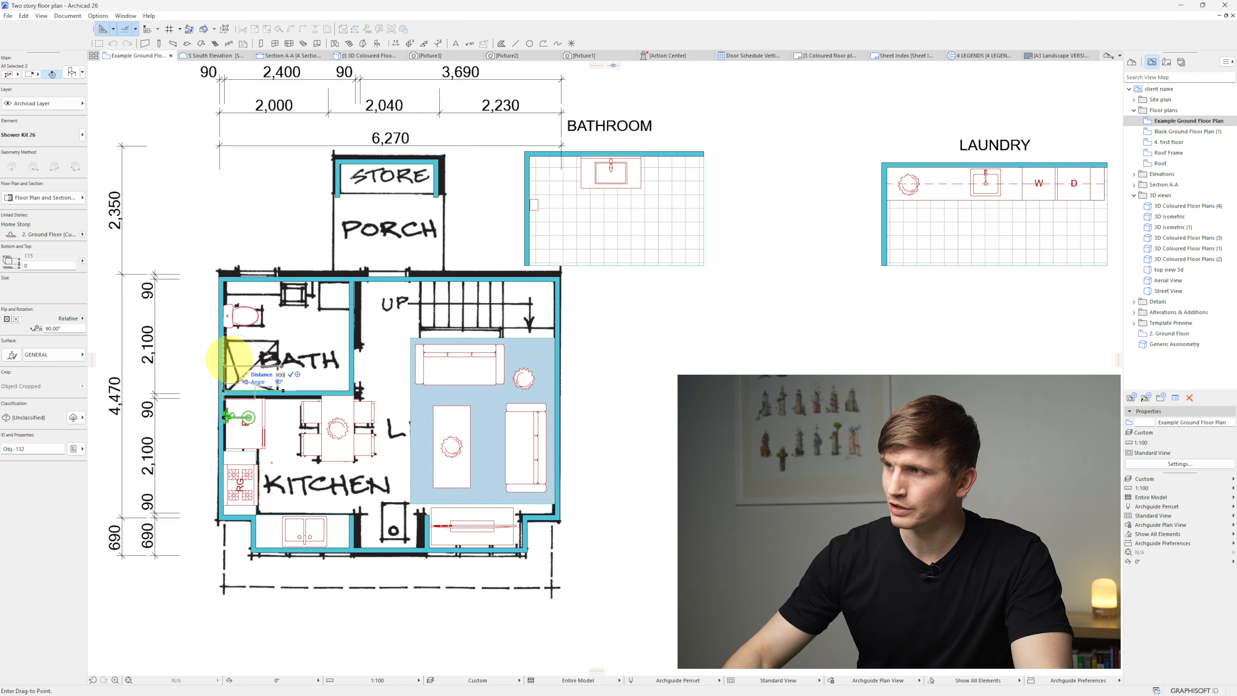
left_click(224, 341)
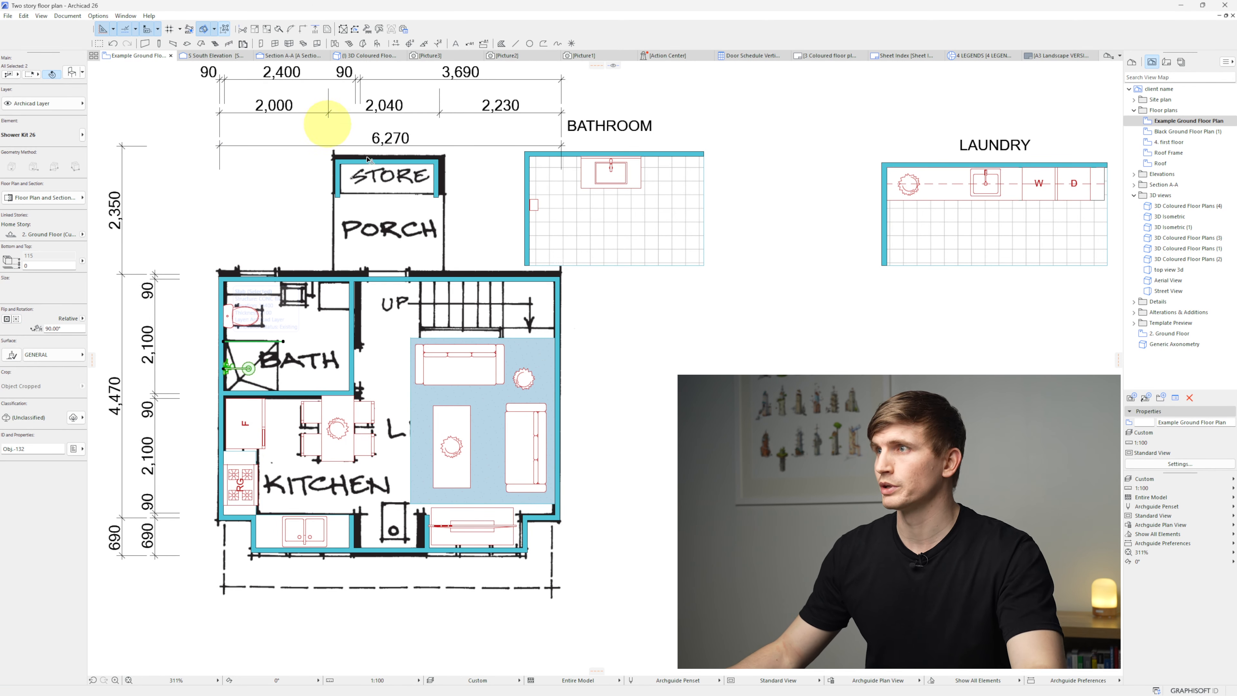
key("Escape")
Step: Copy the basin cabinet with its mirror onto the bathroom's sketched vanity, and shift the copy slightly along the wall toward the toilet
left_click(612, 171)
left_click(641, 159, "shift")
key("ctrl+d")
left_click(581, 158)
key("ctrl")
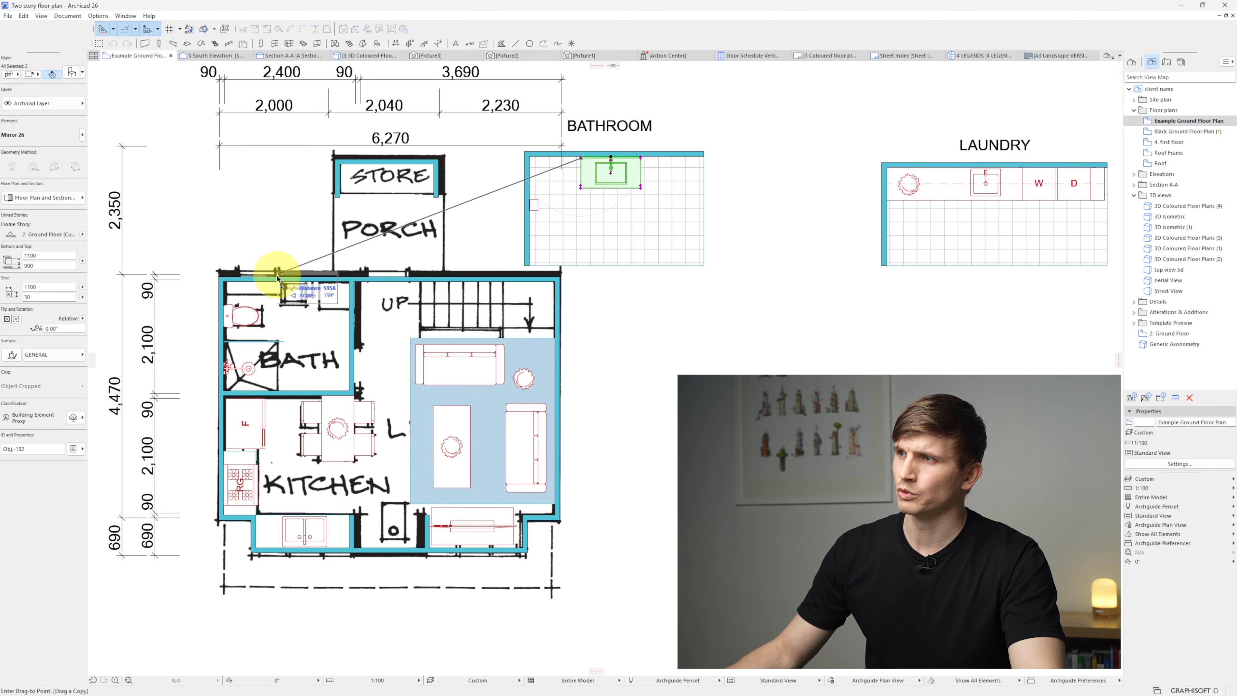
left_click(266, 281)
key("ctrl+d")
left_click(325, 281)
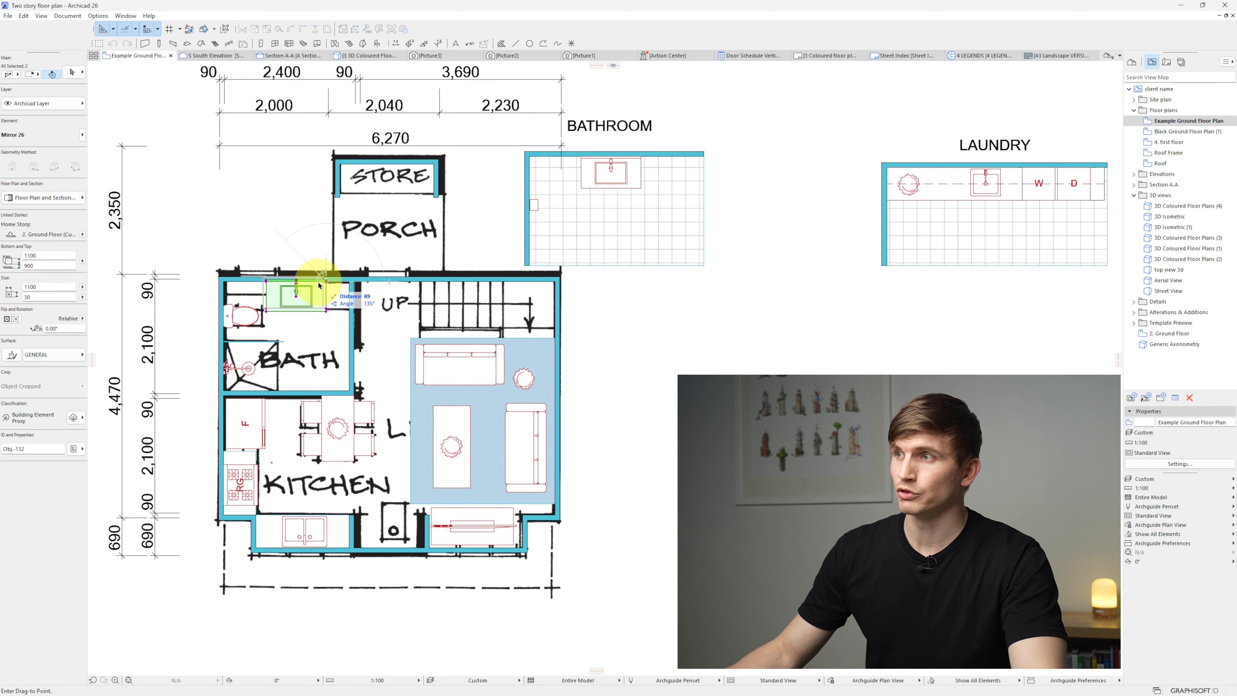
left_click(320, 283)
key("Escape")
Step: Position the basin cabinet and mirror beside the toilet and shorten both to a width of about 887 mm
left_click(261, 311)
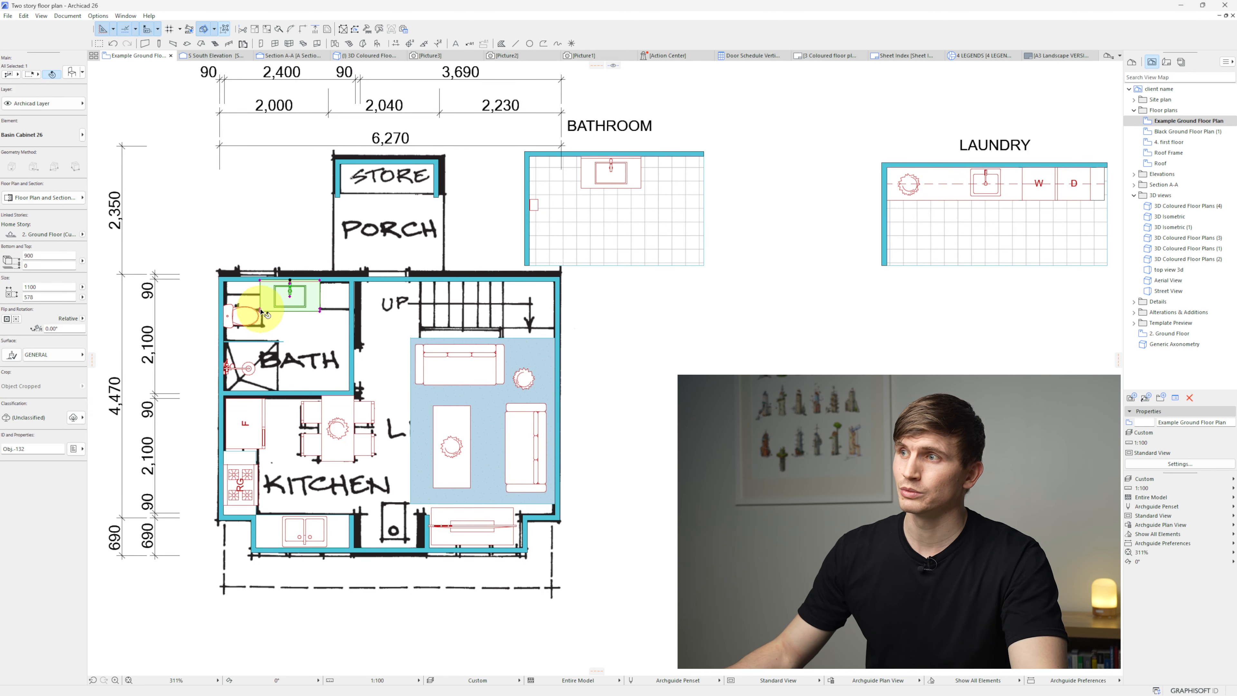
left_click(261, 312)
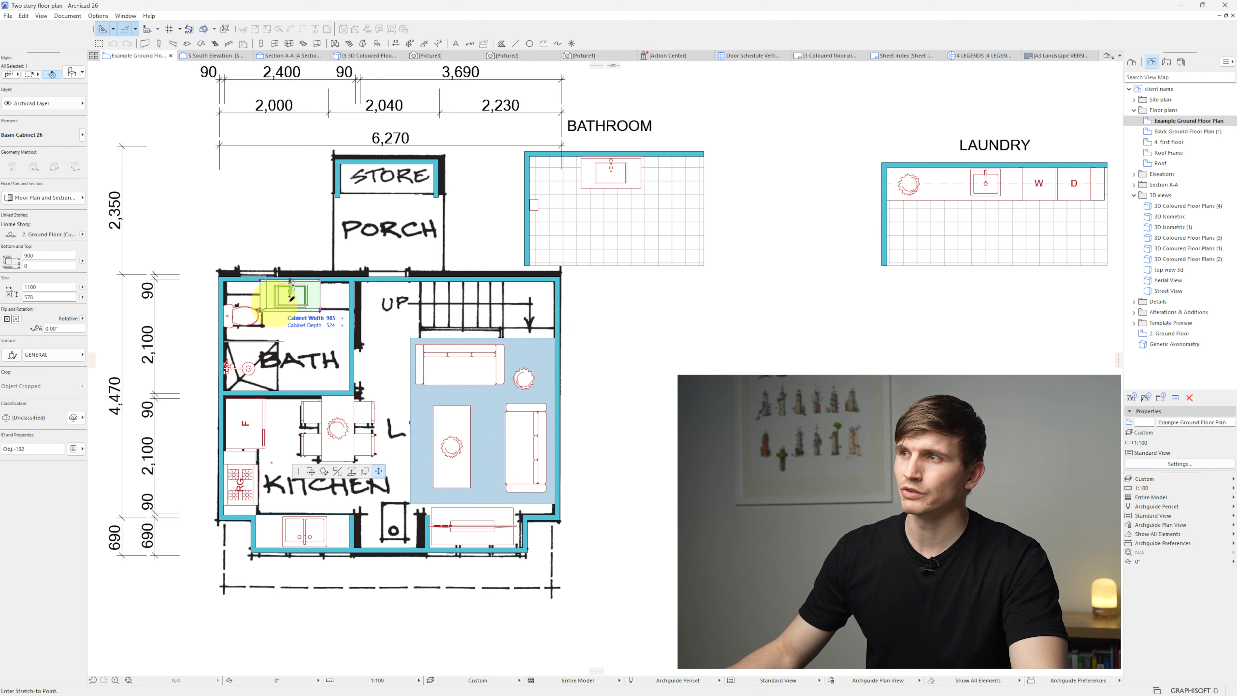
left_click(272, 303)
left_click(261, 283)
left_click(260, 282)
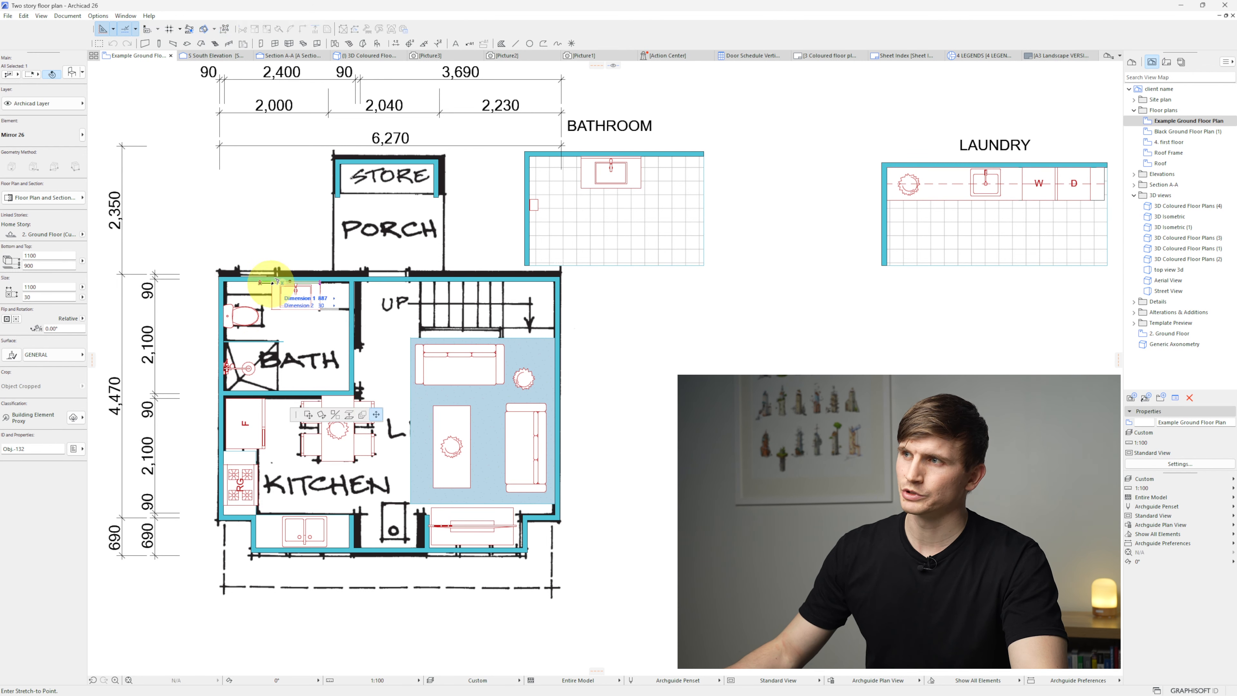
left_click(273, 283)
key("Escape")
Step: Copy the washer from the laundry template into the bathroom corner beside the basin cabinet
left_click(1055, 201)
key("ctrl+d")
left_click(1055, 201)
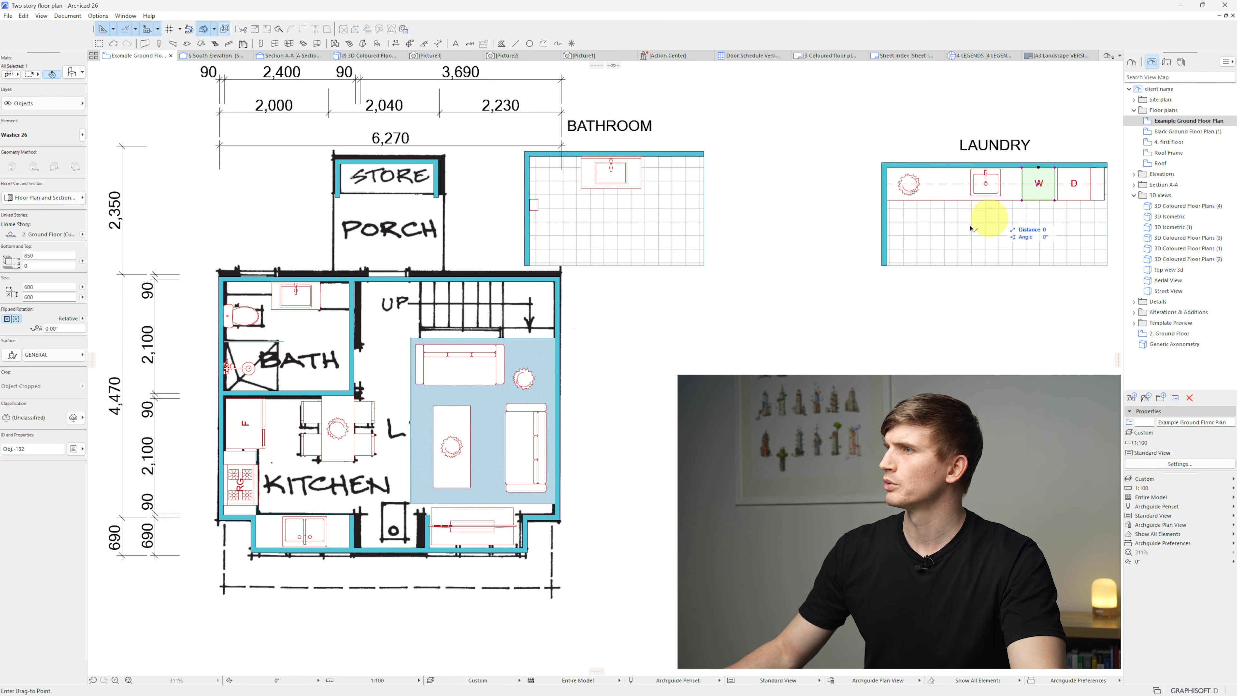
left_click(349, 315)
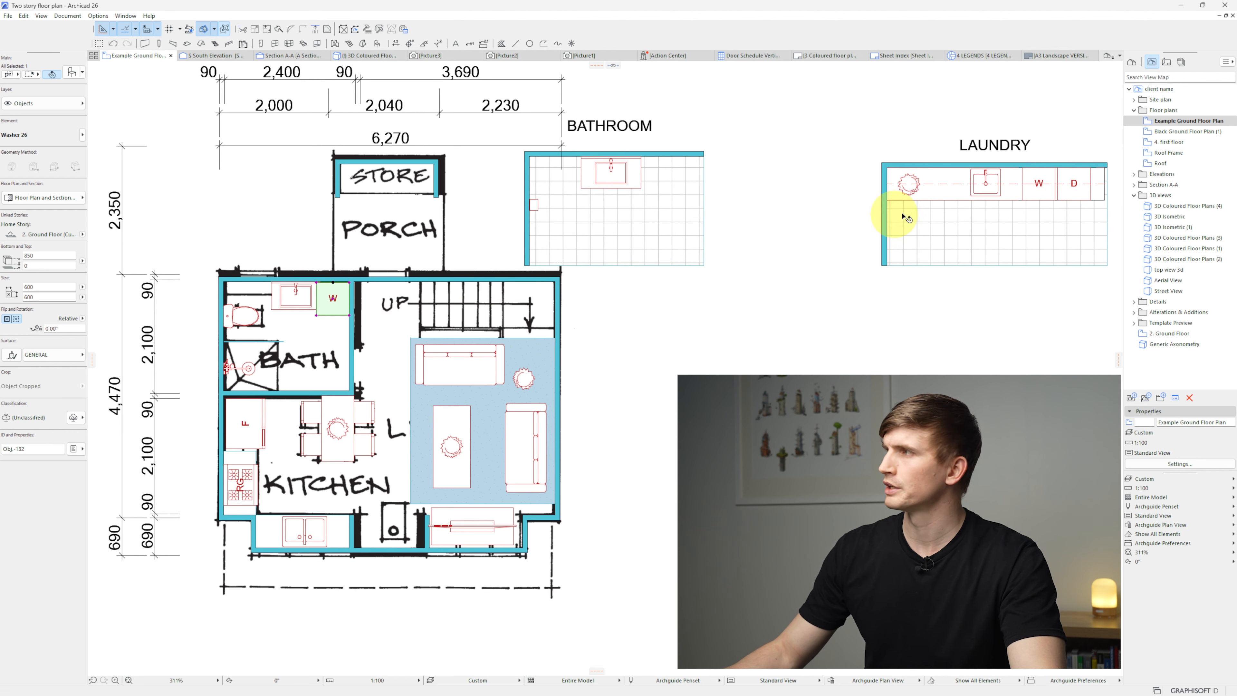
key("Escape")
Step: Copy the dryer from the laundry template onto the same bathroom corner as the washer
left_click(1091, 200)
key("ctrl+shift+d")
left_click(1091, 201)
left_click(349, 315)
key("Escape")
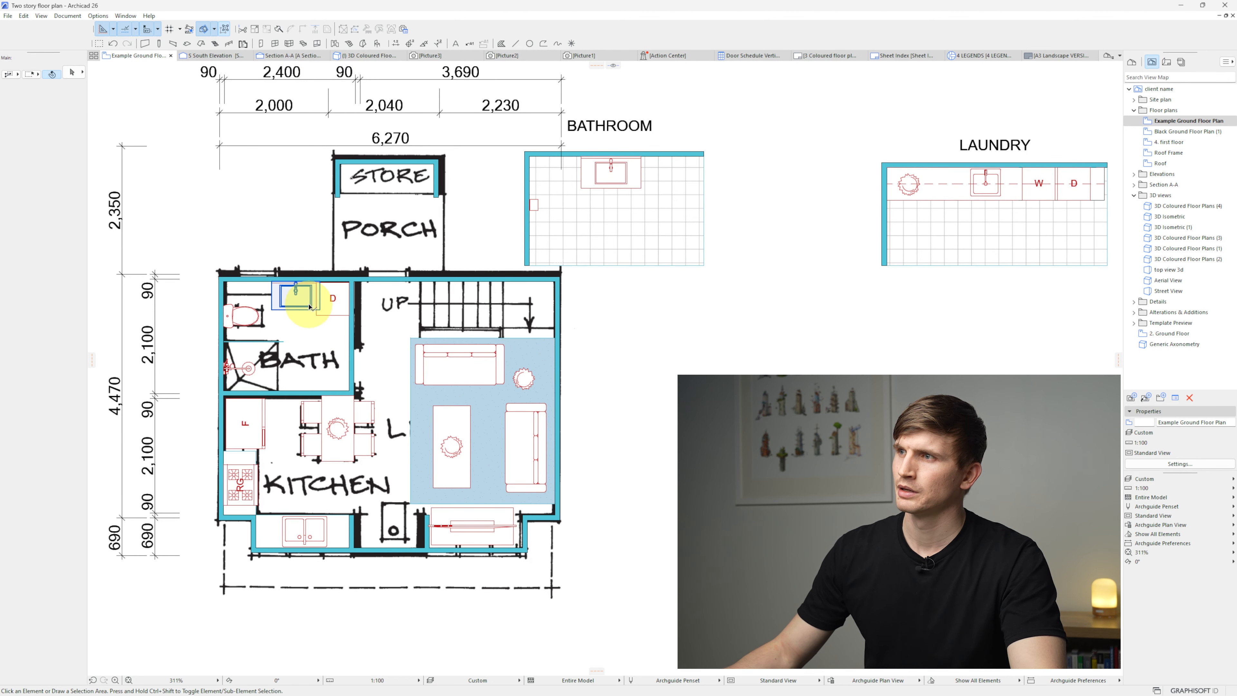
Step: Shift the basin cabinet and mirror slightly away from the dryer, and adjust the toilet's position along the outer wall
left_click(306, 305)
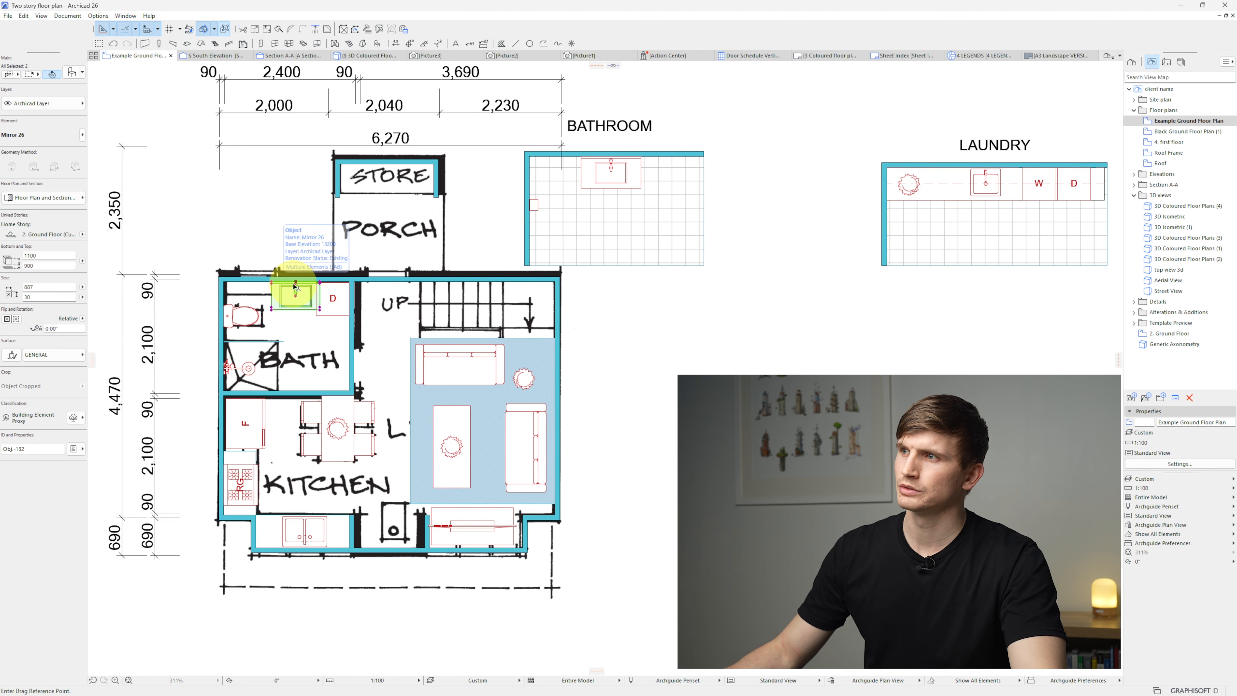
key("ctrl+d")
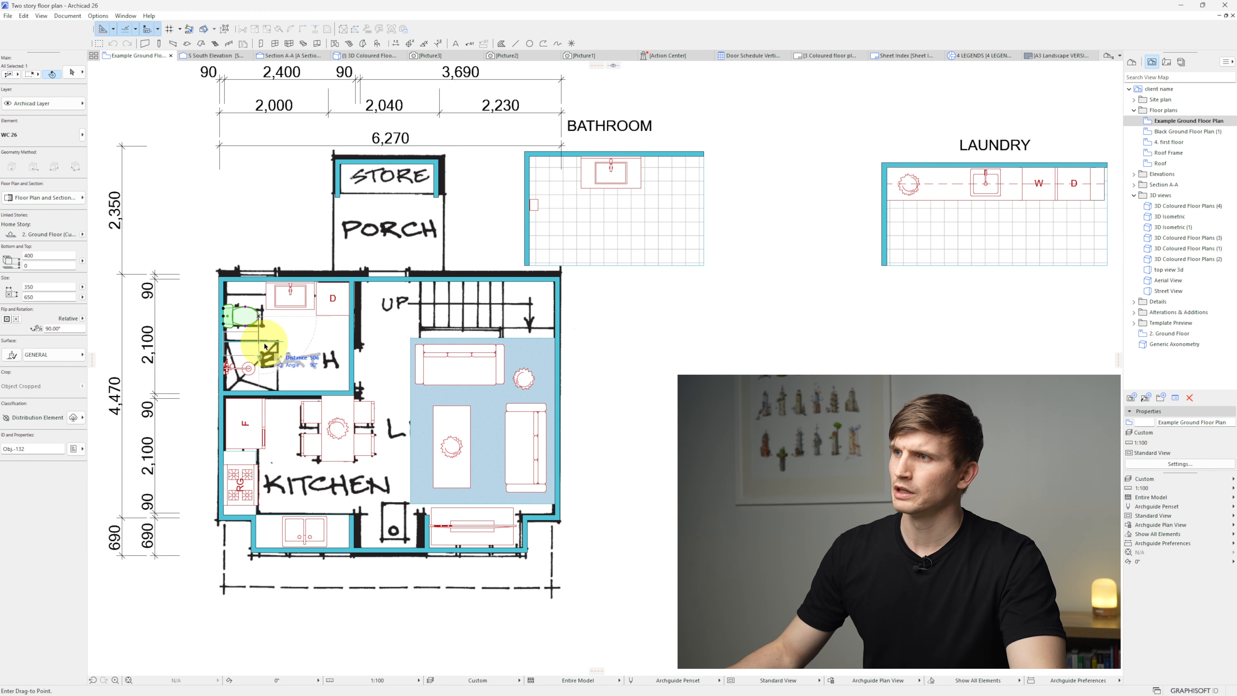
left_click(243, 307)
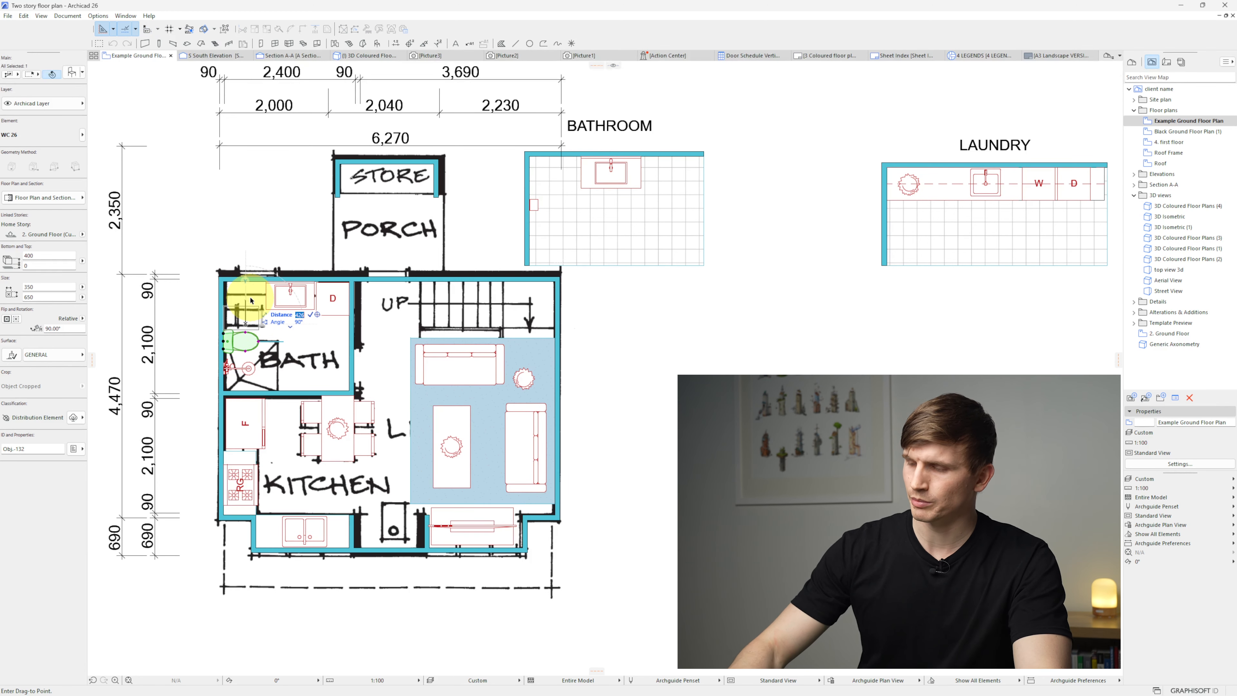
Step: Copy the living room houseplant into the bathroom corner between the toilet and the basin cabinet
left_click(523, 379)
key("ctrl+shift+d")
left_click(524, 378)
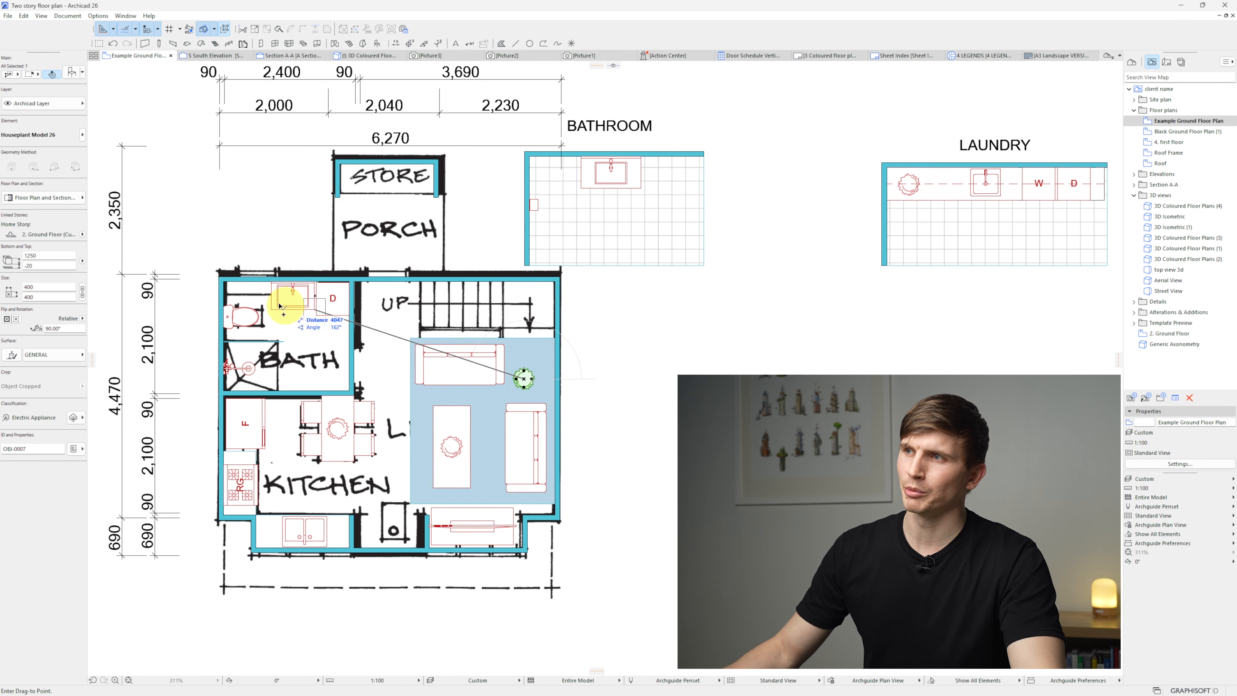
left_click(241, 295)
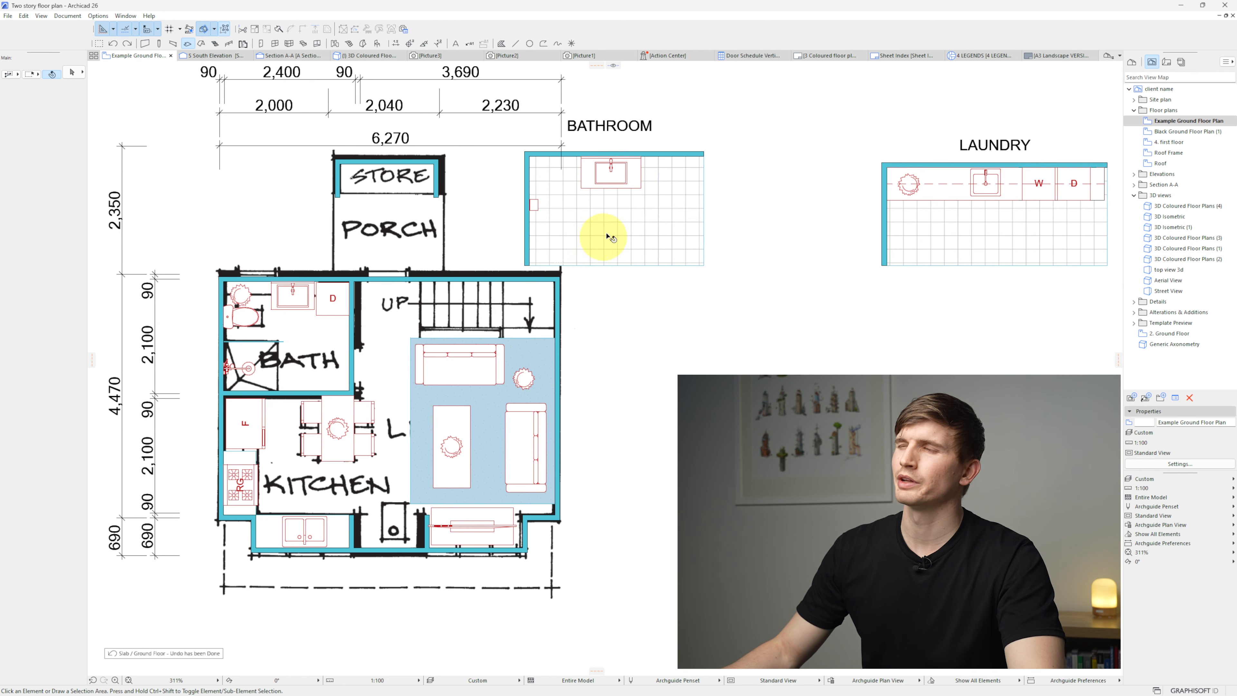
Step: Cover the bathroom with a tiled slab matching the bathroom template's floor, and extend the tiling over the kitchen
left_click(613, 226, "alt")
left_click(354, 394)
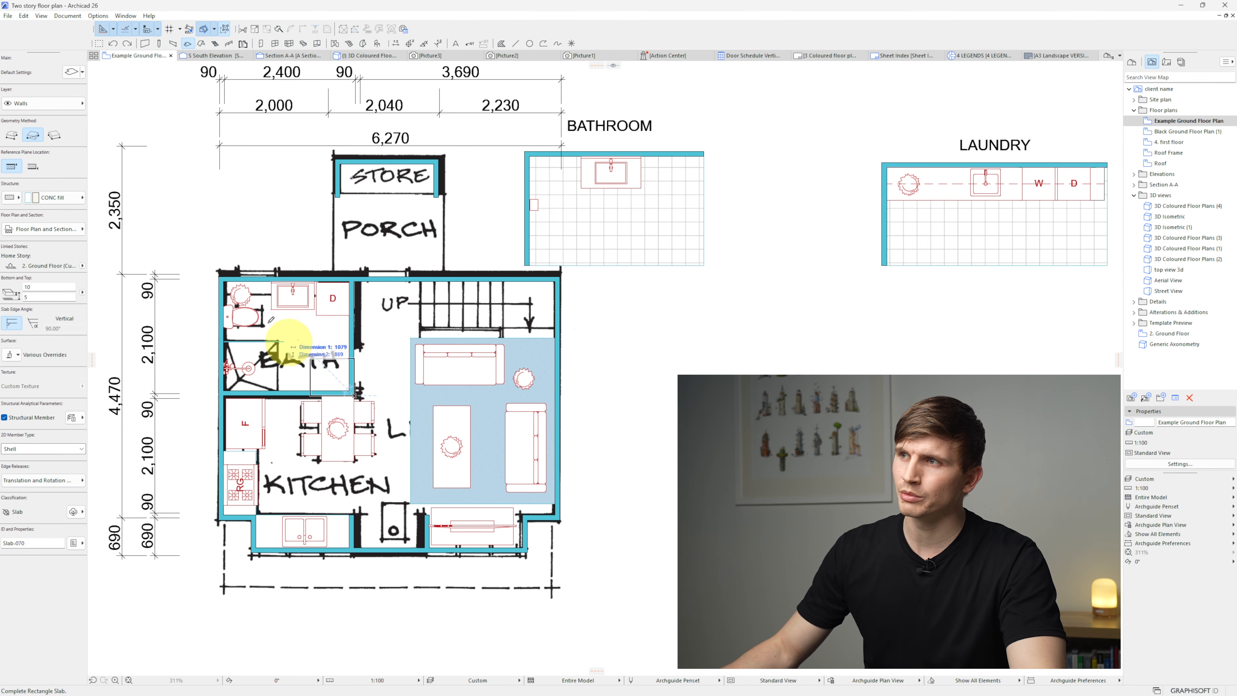
left_click(225, 279)
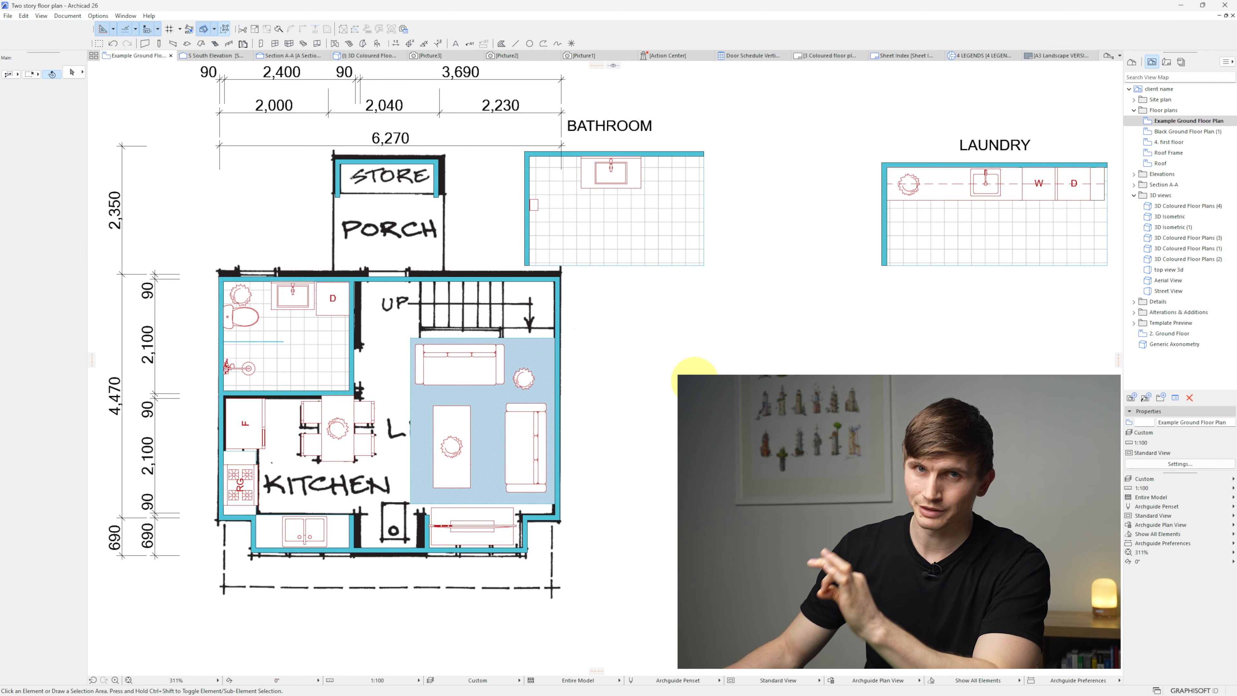
left_click(340, 397)
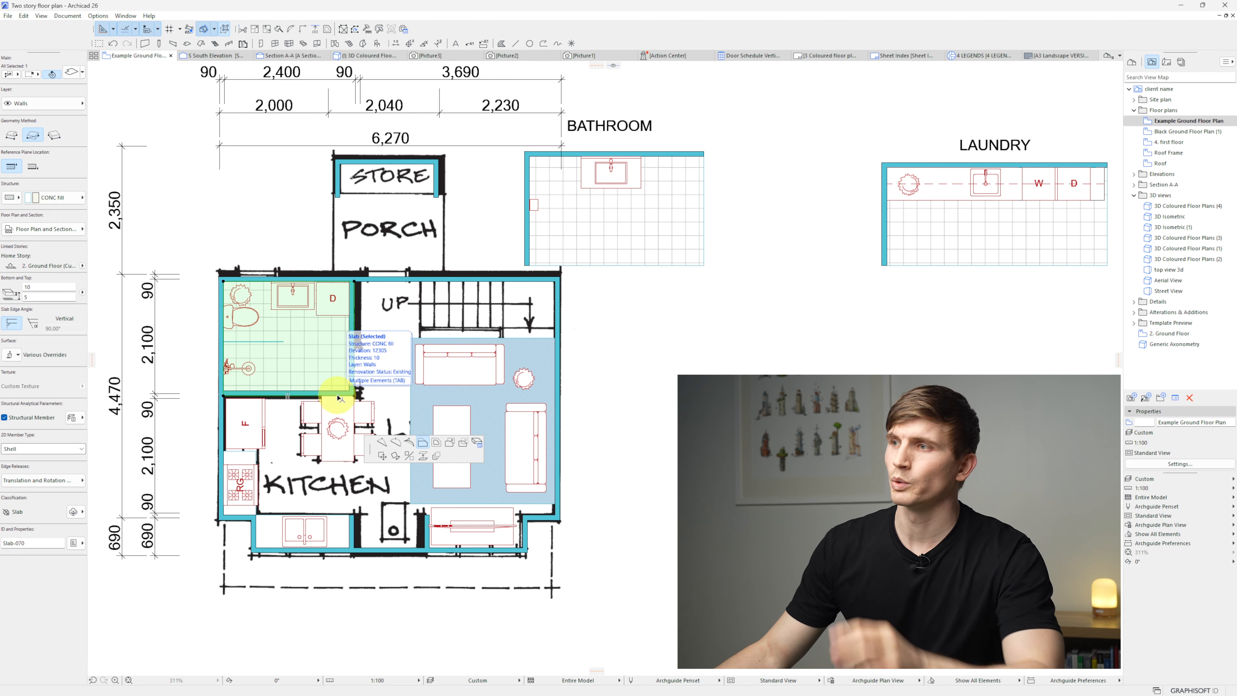
left_click(357, 512)
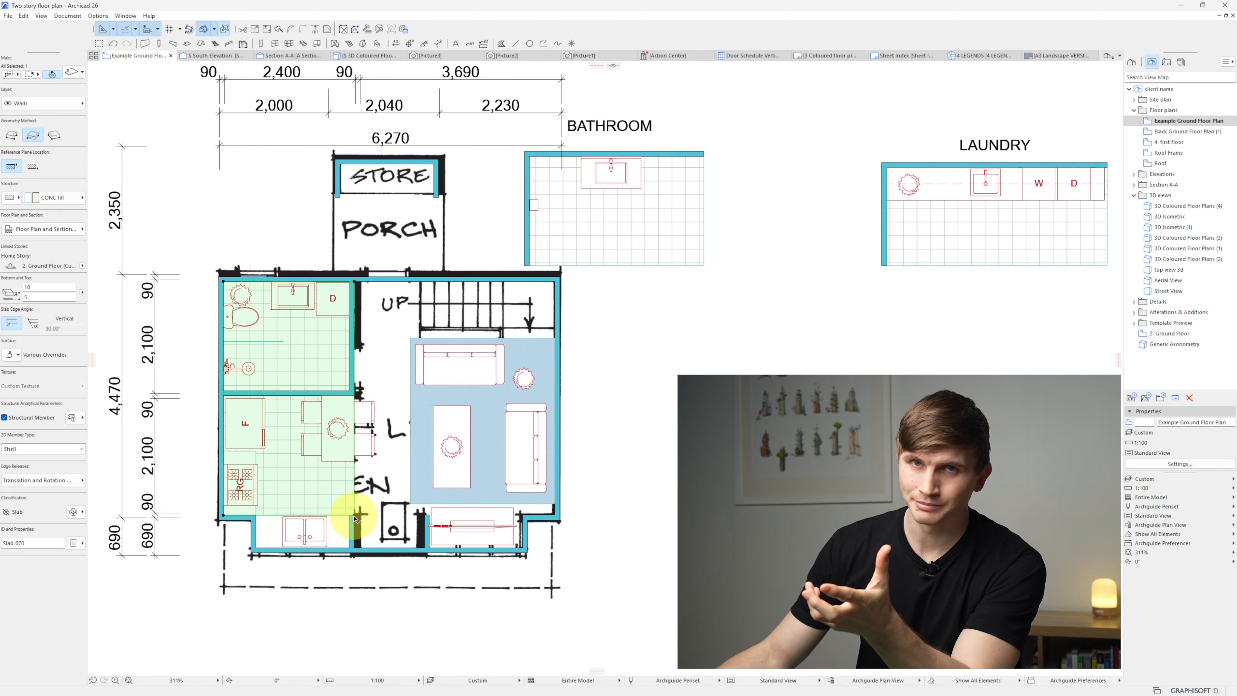
Step: Draw a slab with the Timber Floor favorite over the whole interior of the house
left_click(187, 43)
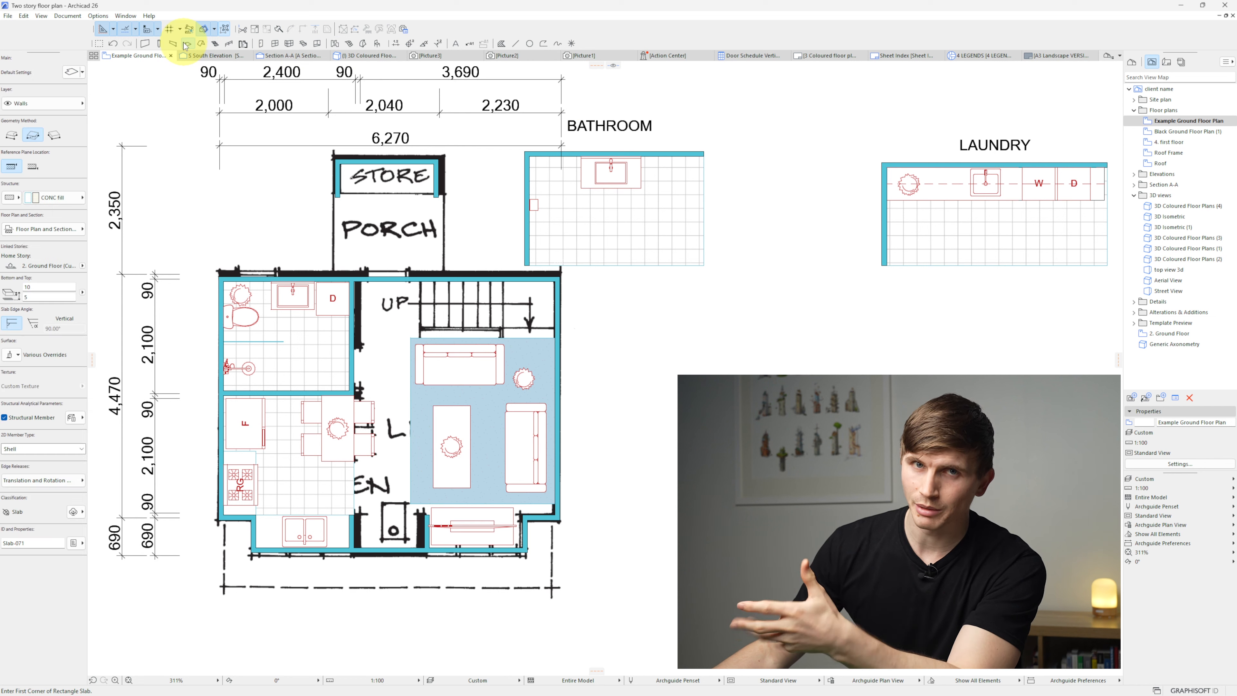
left_click(73, 72)
double_click(149, 247)
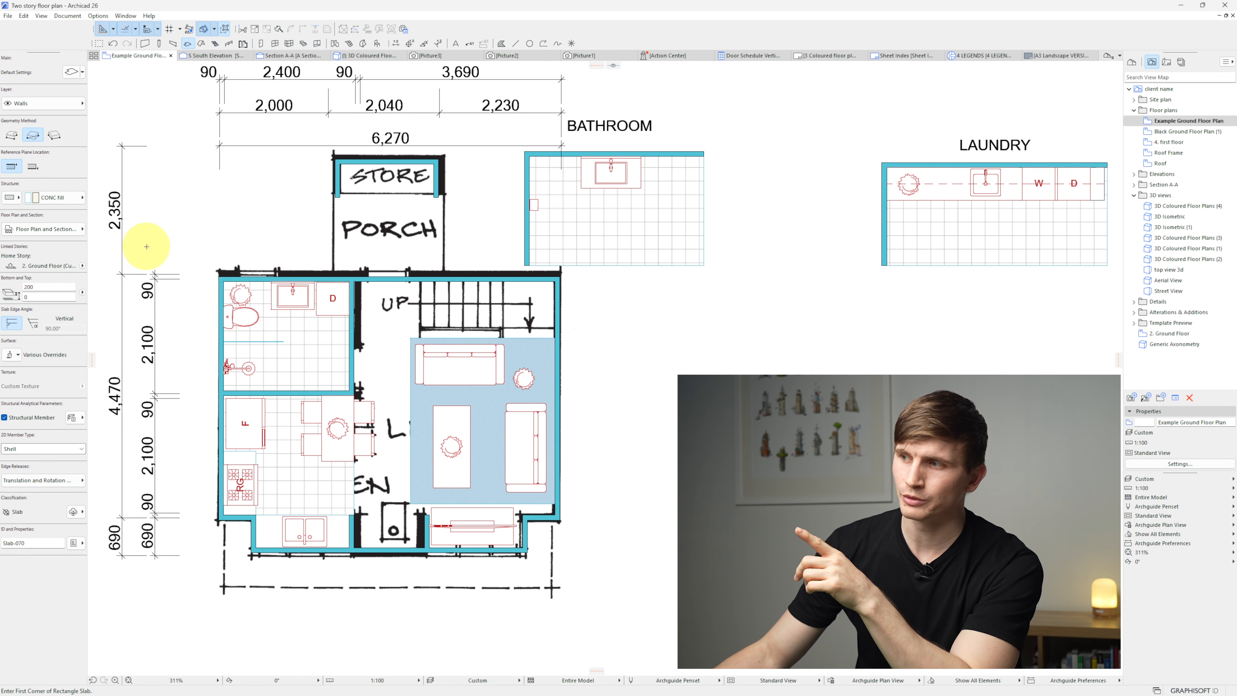
left_click(289, 554)
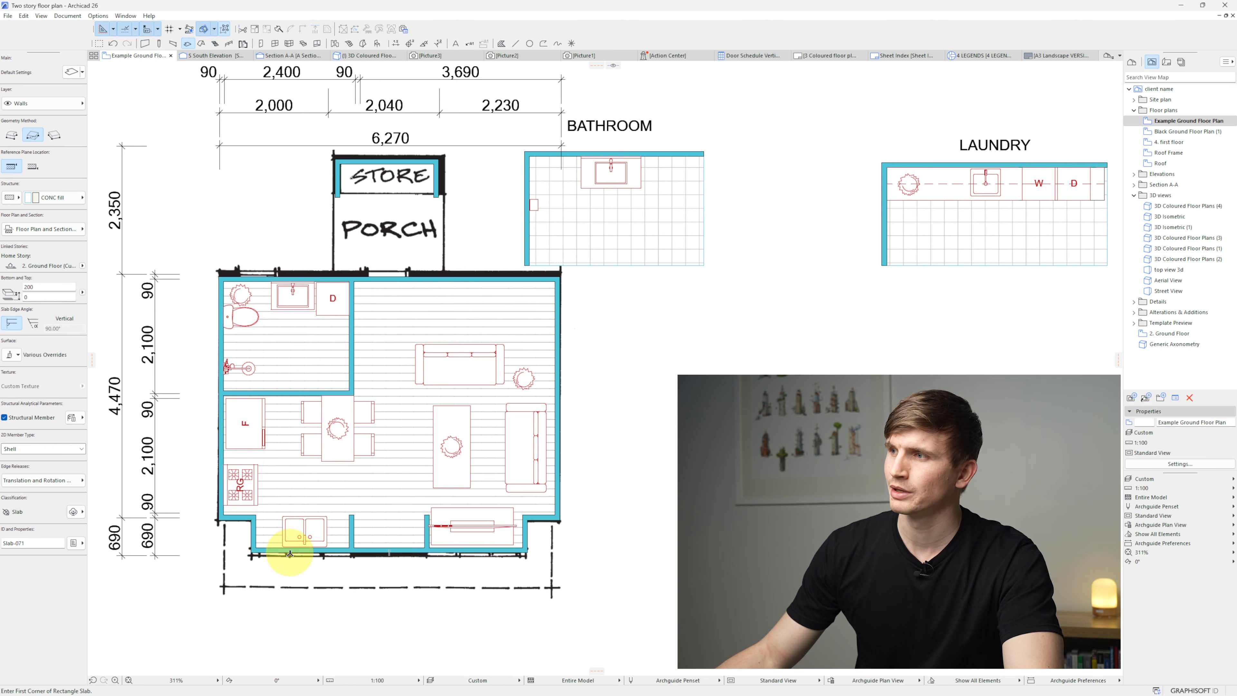
Step: Place the timber floor slab behind the tiles and the living room rug
key("Escape")
left_click(411, 466)
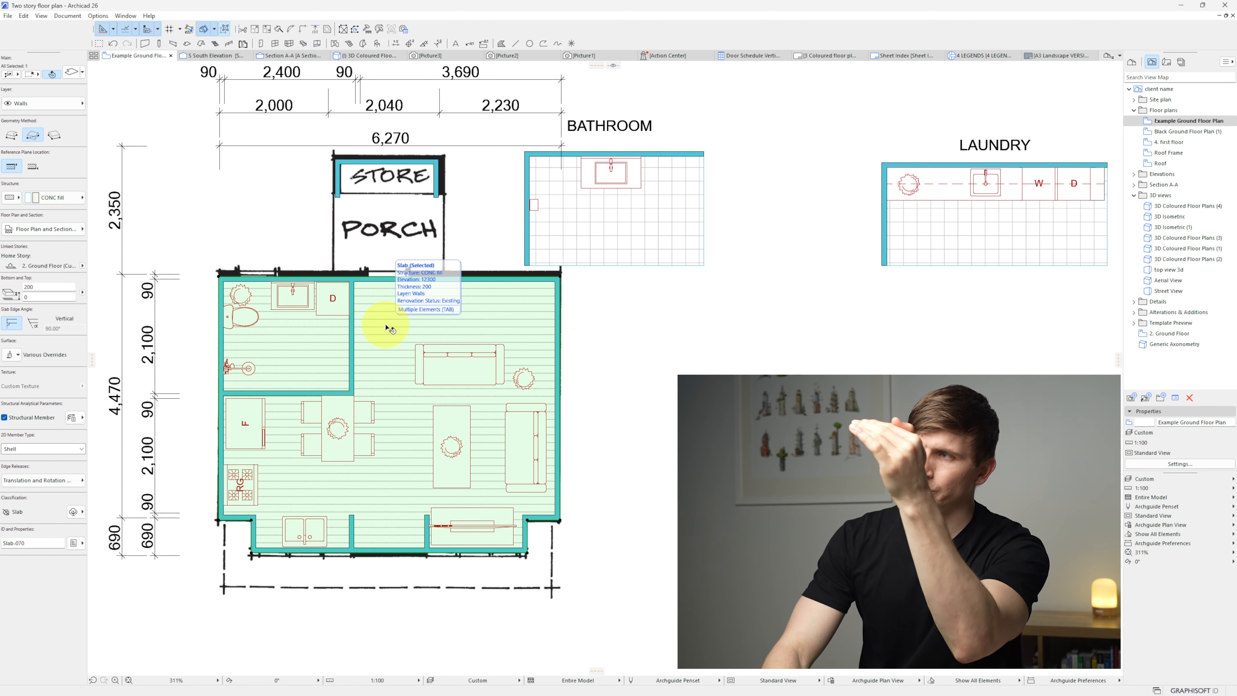
left_click(691, 332)
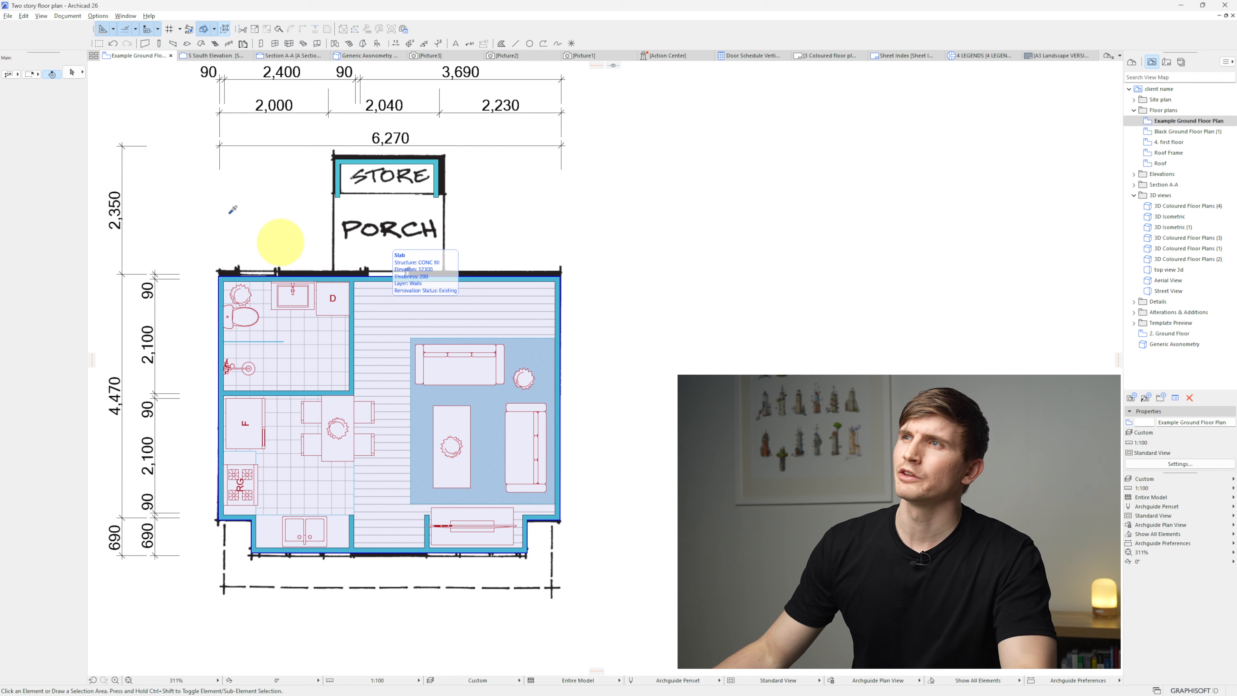
Step: Draw a Concrete Floor slab in the store and extend it across the porch to the house wall
left_click(188, 44)
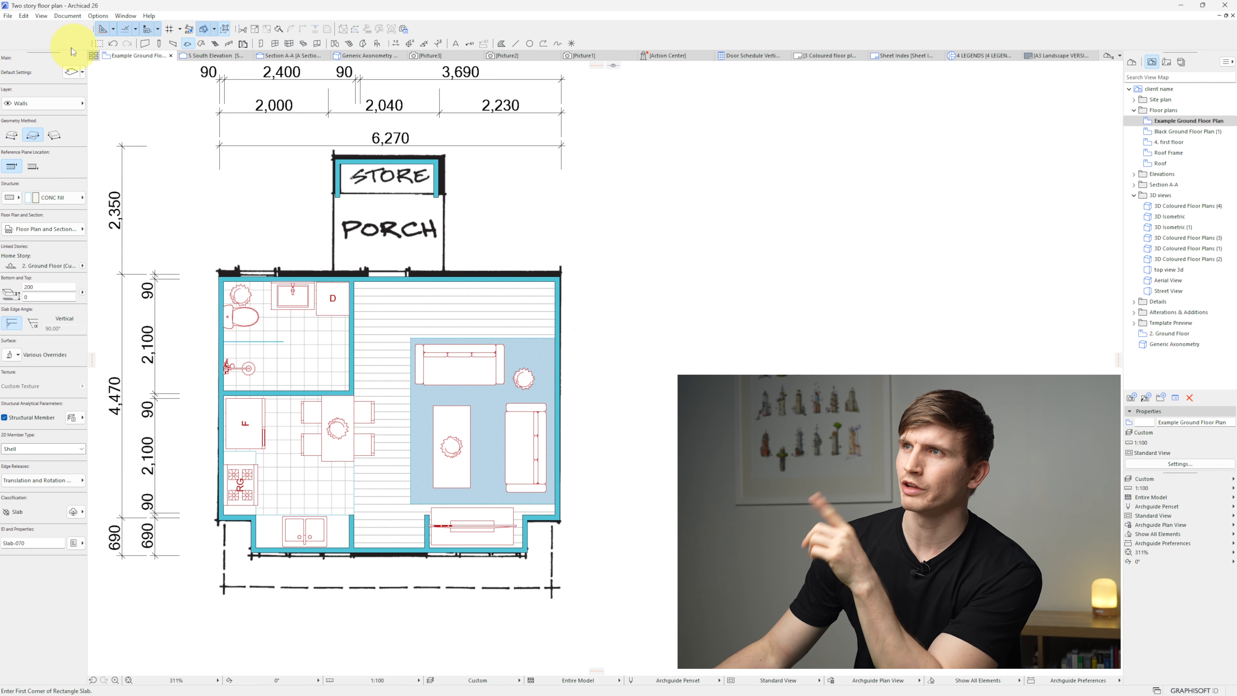
left_click(82, 72)
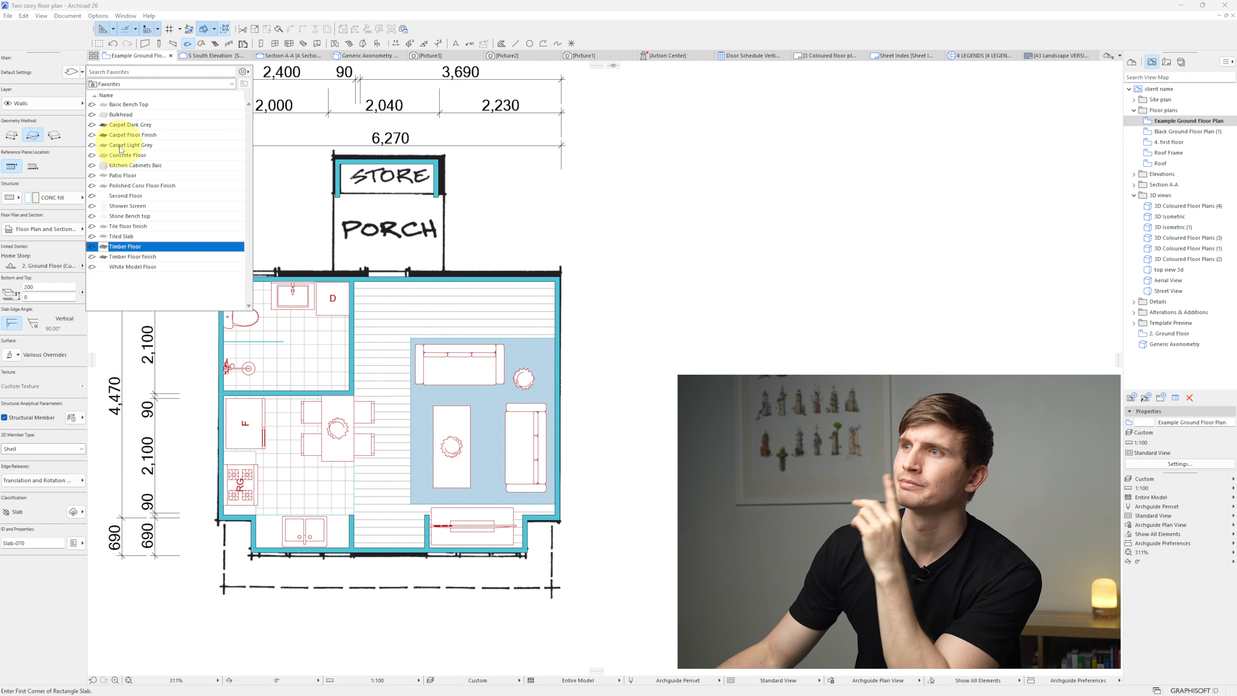
left_click(148, 159)
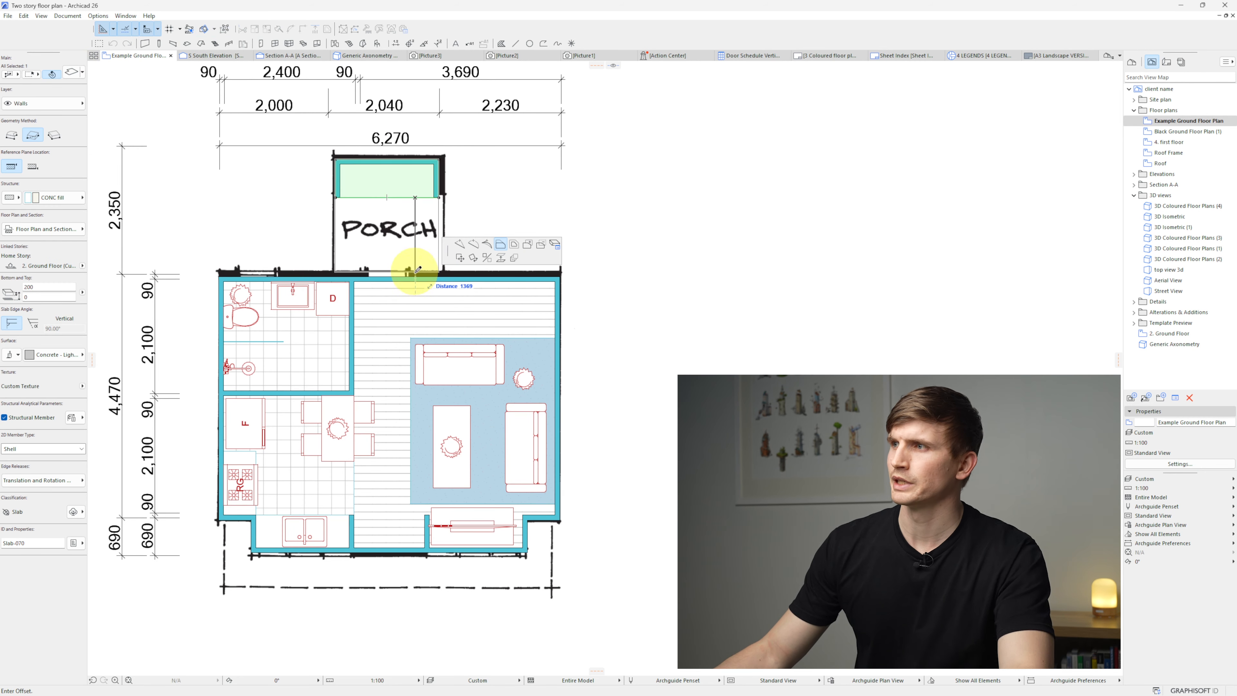
left_click(417, 273)
Step: Send the timber floor slab behind the hand sketch to reveal the sketched stair
left_click(433, 311)
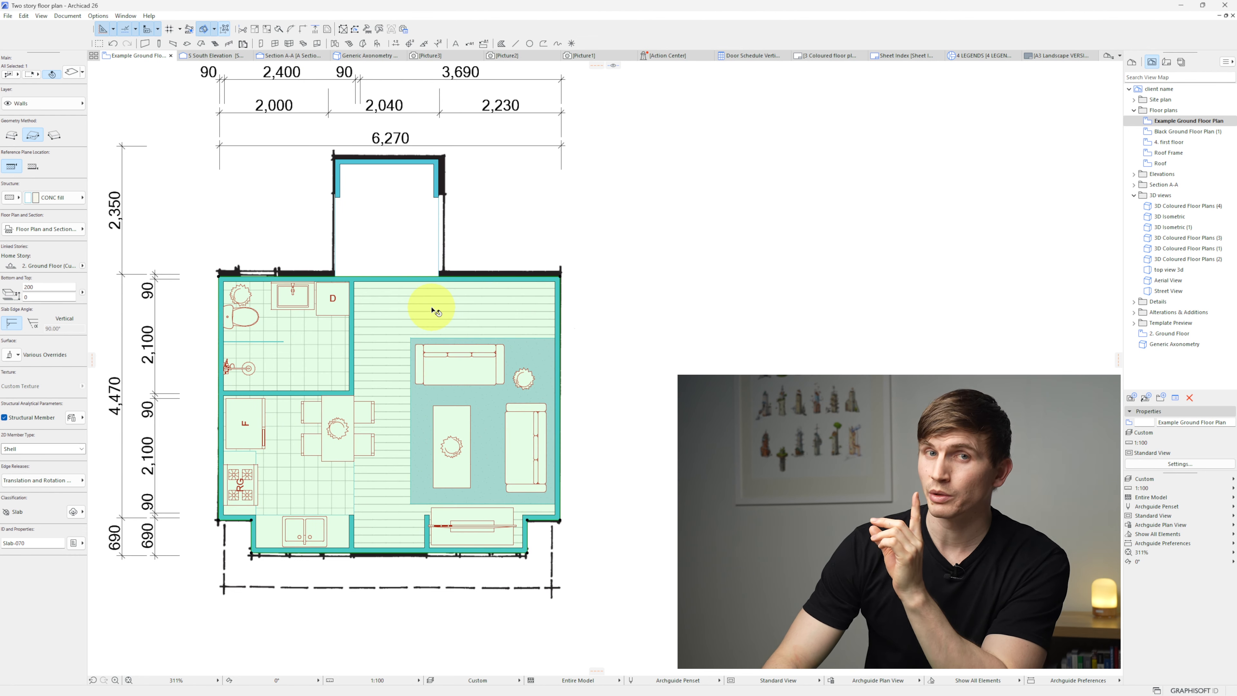
key("ctrl+shift+b")
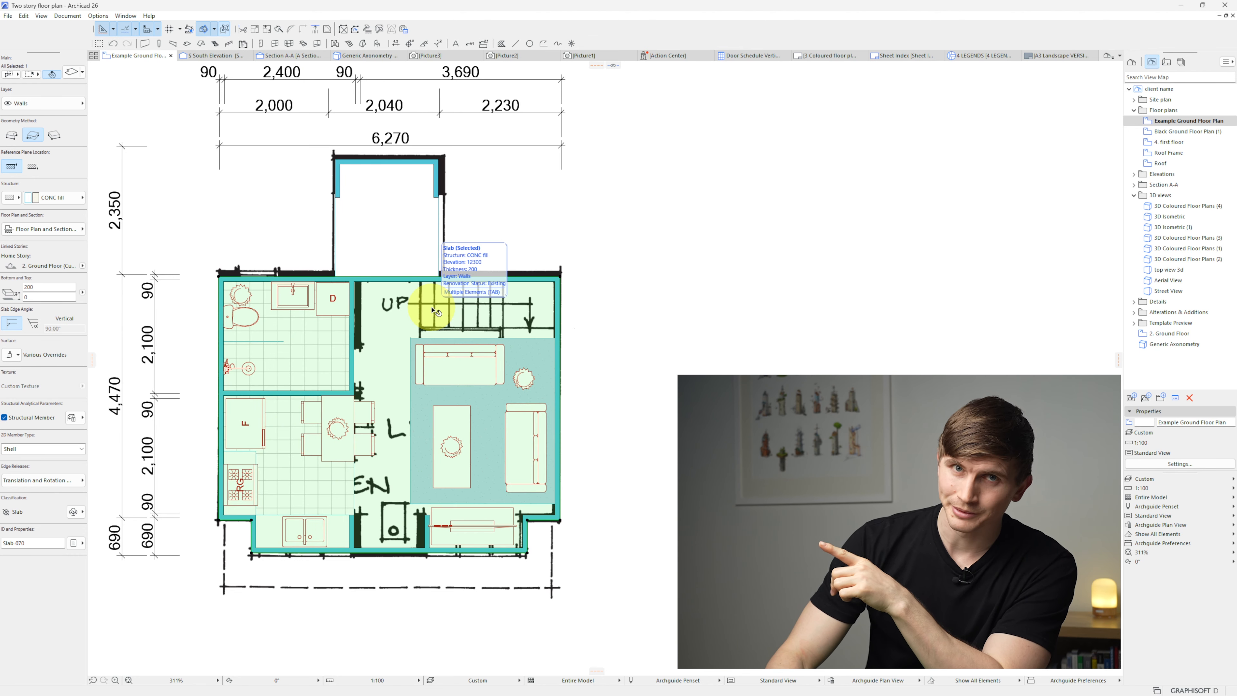
key("Escape")
Step: Draw an L-shaped stair with the Open riser Timber favorite over the sketched stair, turning down along the living room's outer wall
left_click(216, 44)
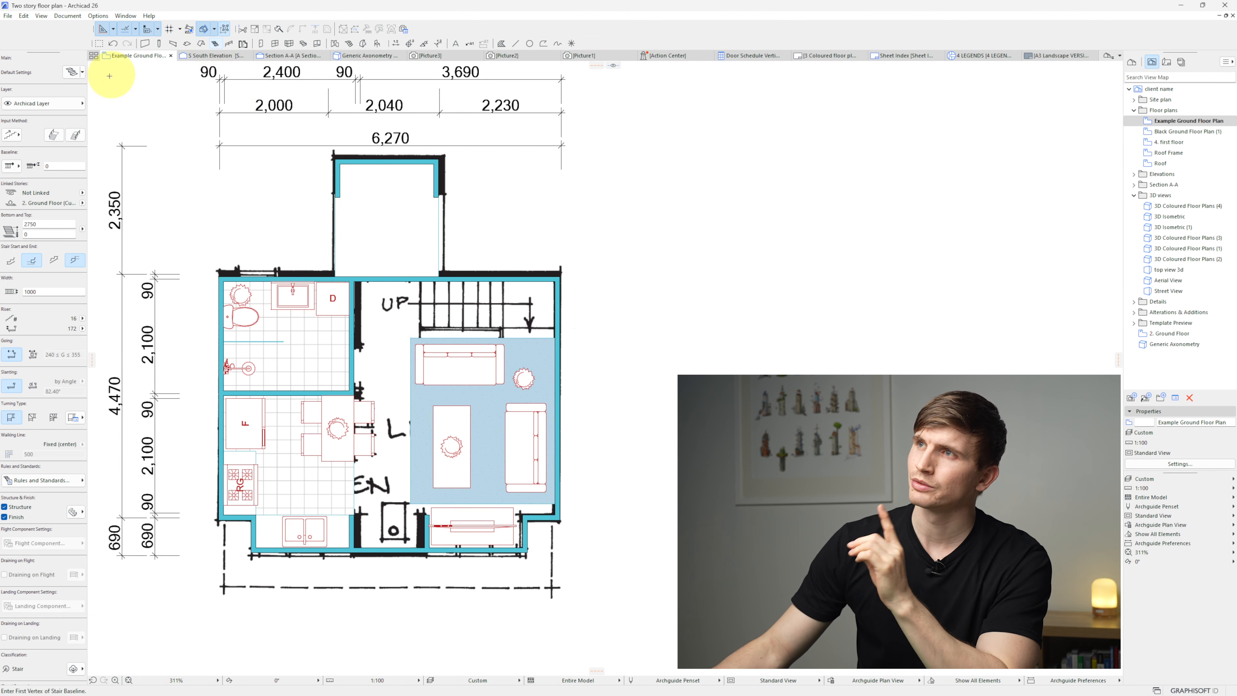
left_click(82, 72)
left_click(137, 113)
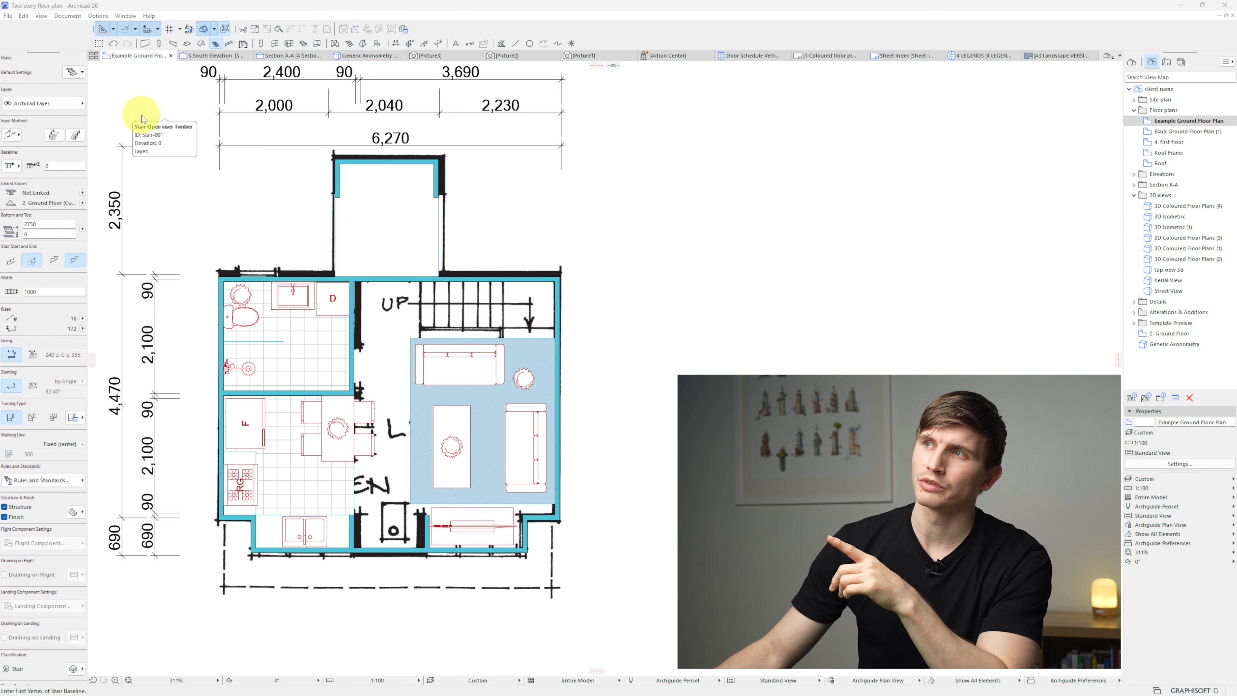
key("ctrl+z")
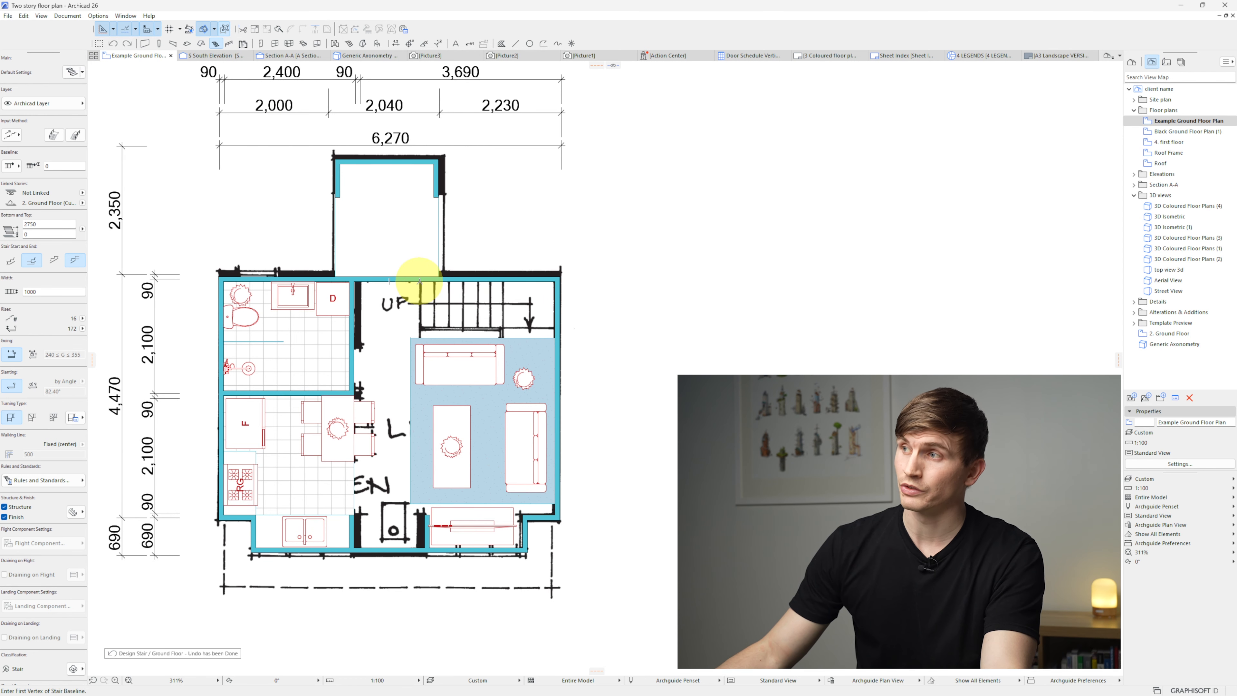
left_click(420, 281)
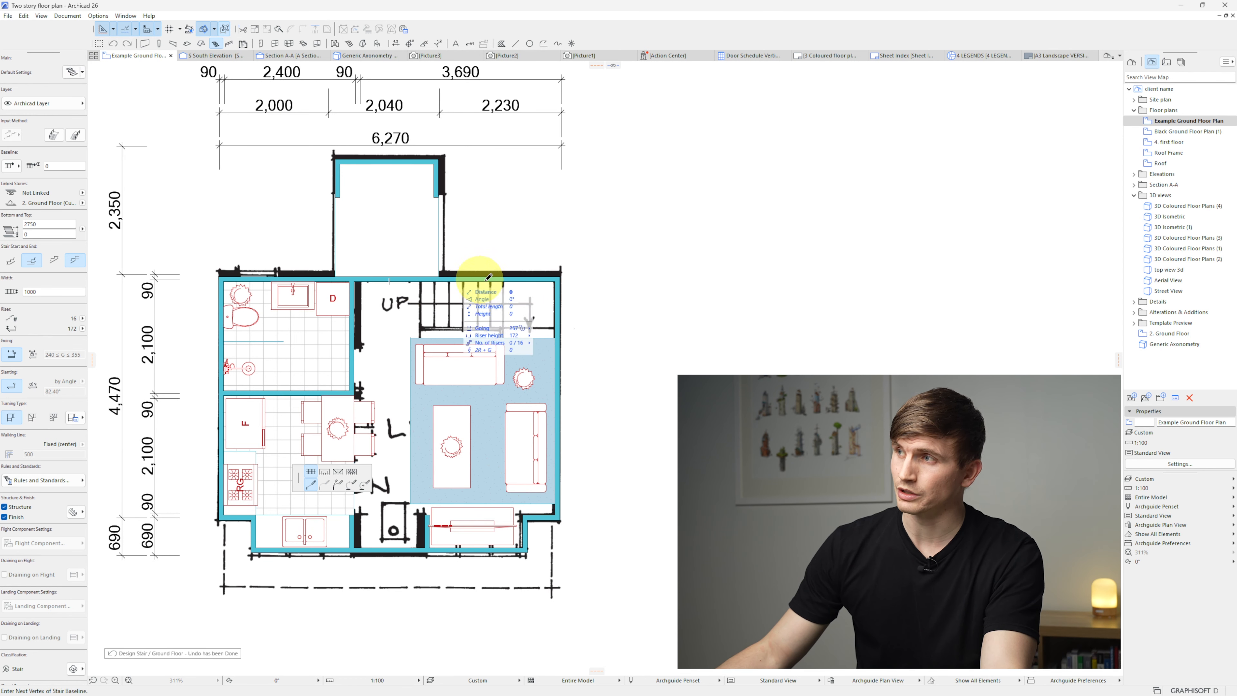
left_click(558, 279)
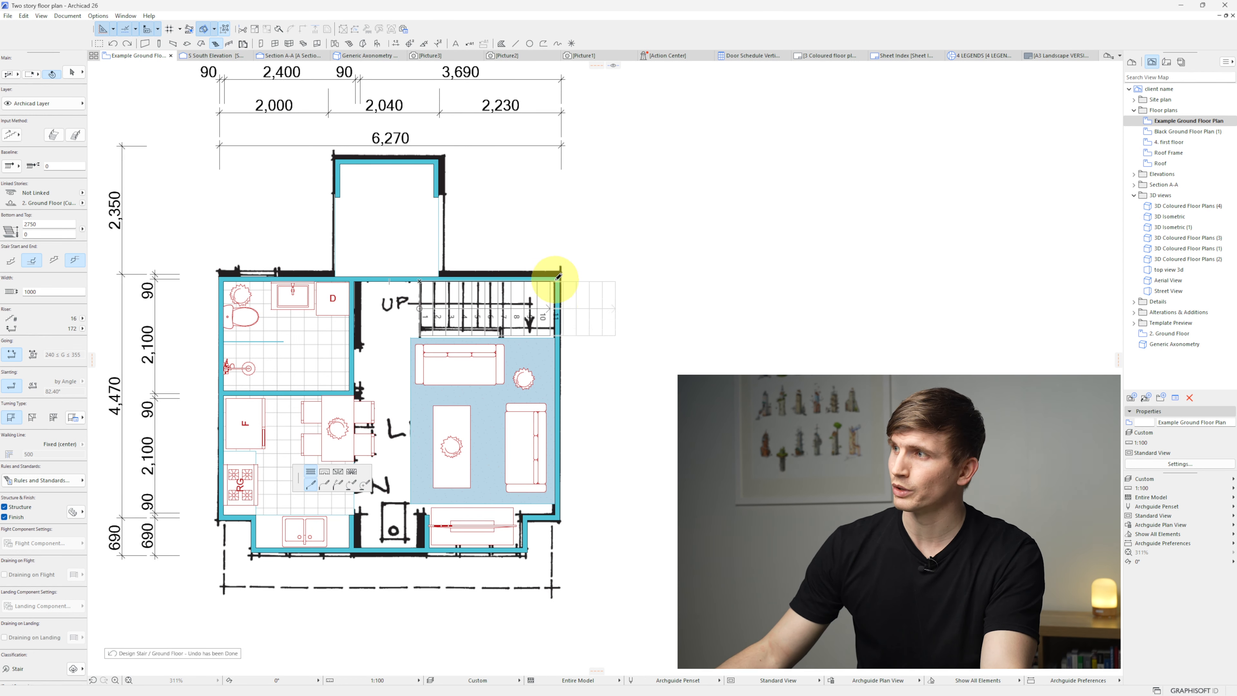
left_click(556, 440)
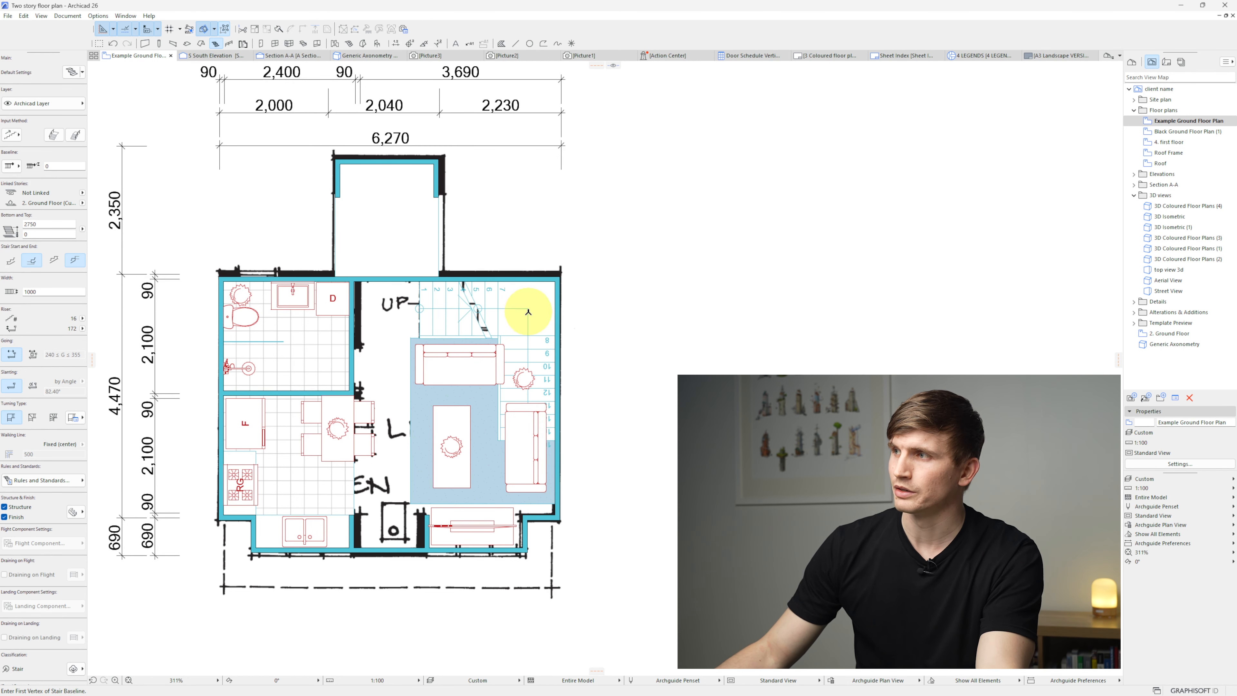
Step: Bring the L-shaped stair to the front of the display order
left_click(527, 310)
right_click(620, 142)
mouse_move(663, 248)
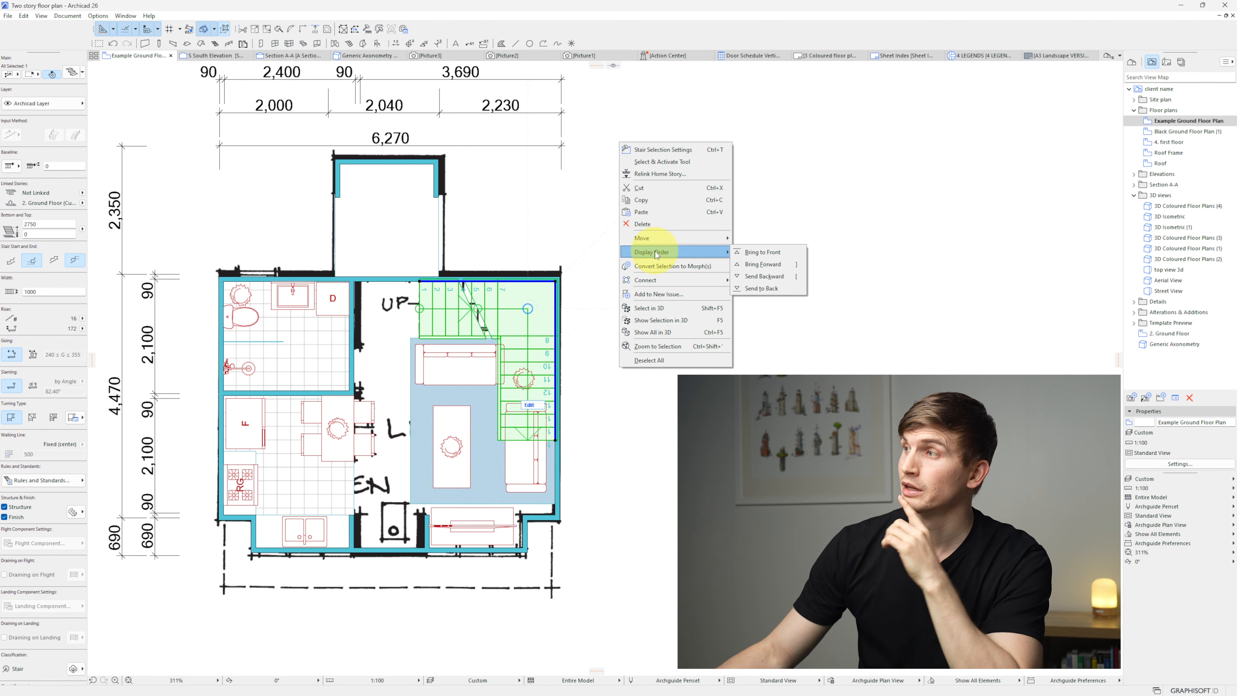
left_click(761, 253)
Step: Move the stair slightly inward so it sits against the inner faces of the living room's outer walls
left_click_drag(544, 325, 527, 326)
key("Return")
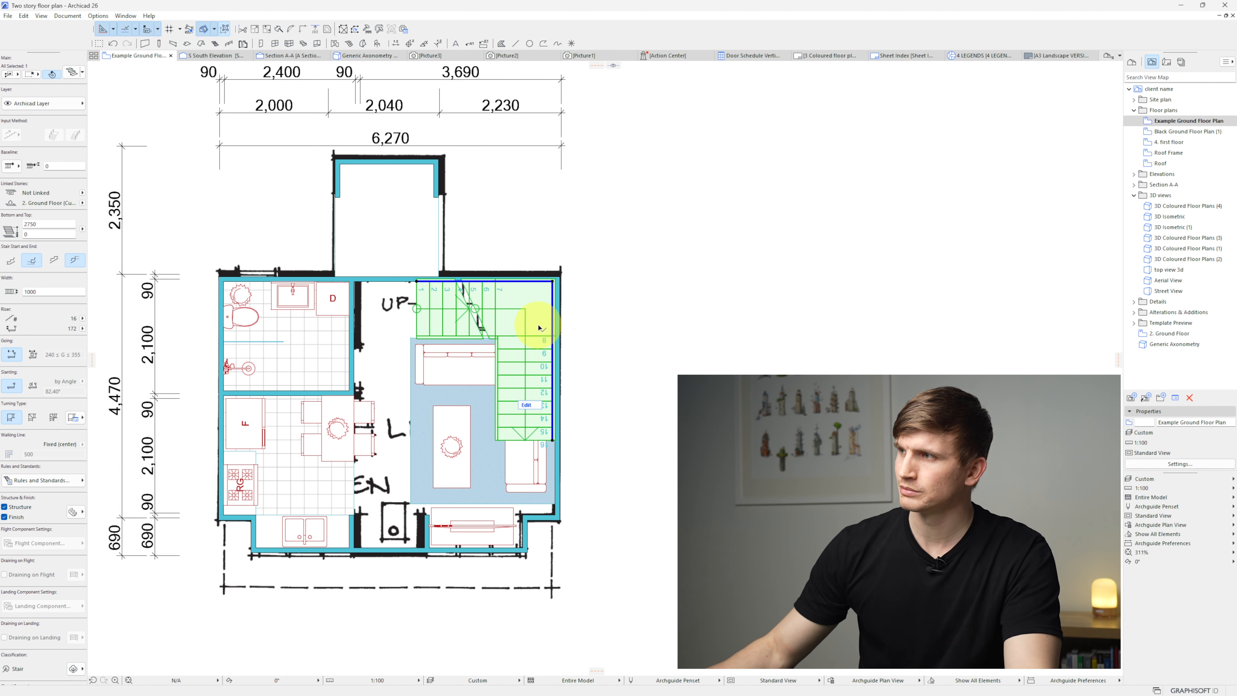
key("ctrl+d")
left_click(538, 325)
key("r")
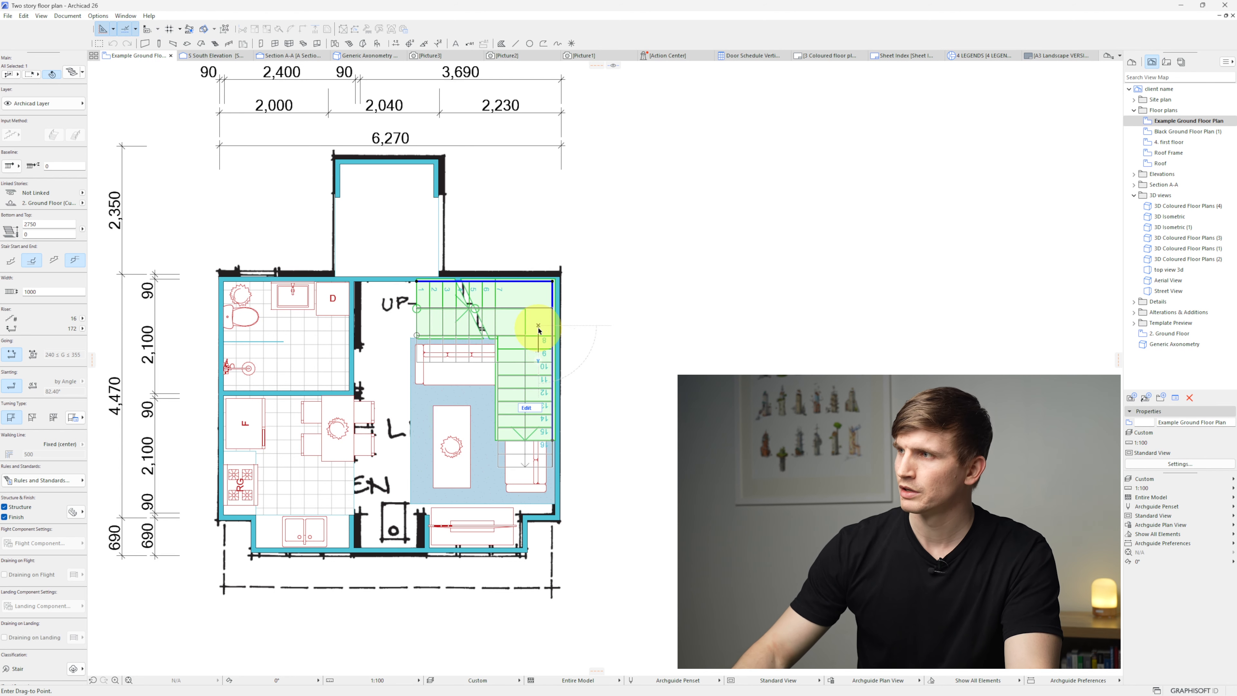
left_click(538, 330)
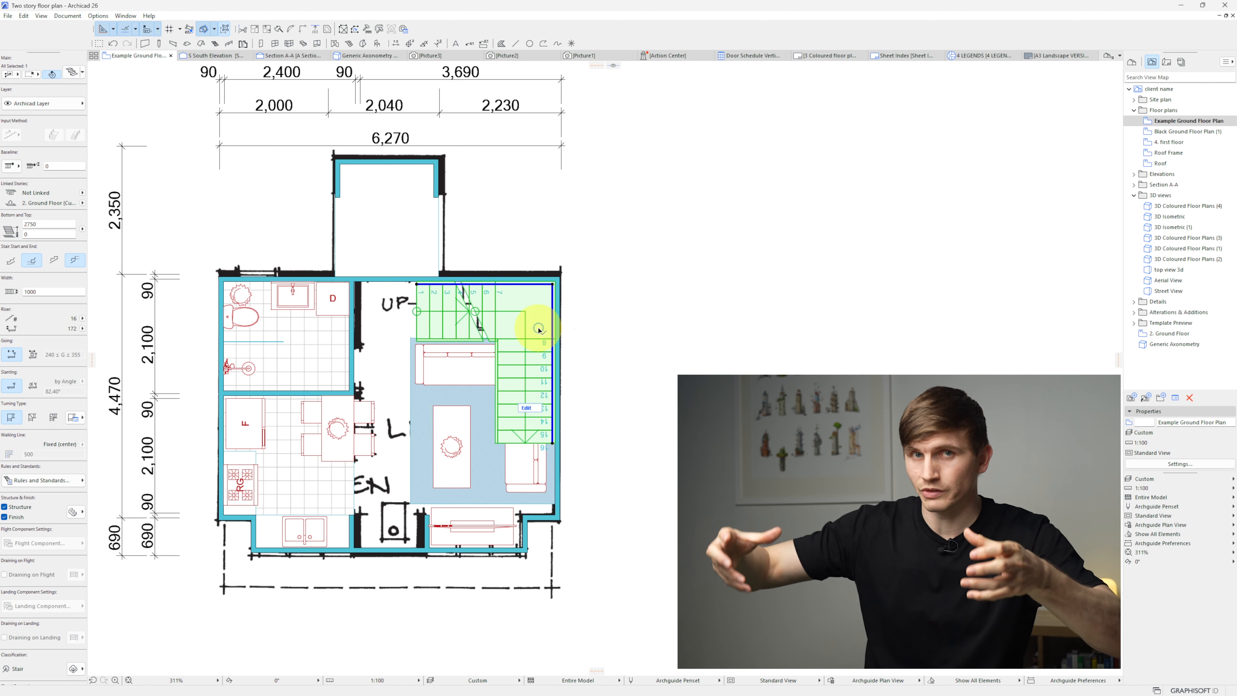
Step: Raise the timber floor slab in the display order so it covers the hand sketch but stays behind the walls and furniture
left_click(384, 315)
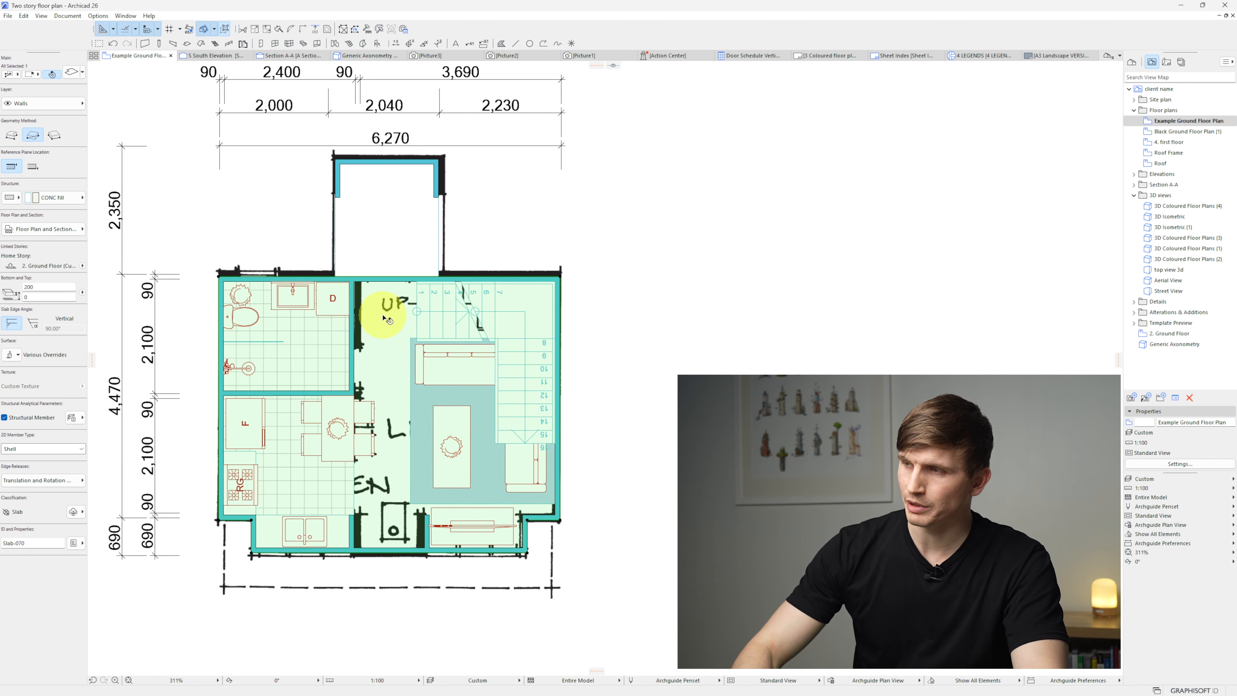
key("ctrl+bracketright")
key("ctrl+bracketright")
key("ctrl+bracketright")
key("ctrl+bracketright")
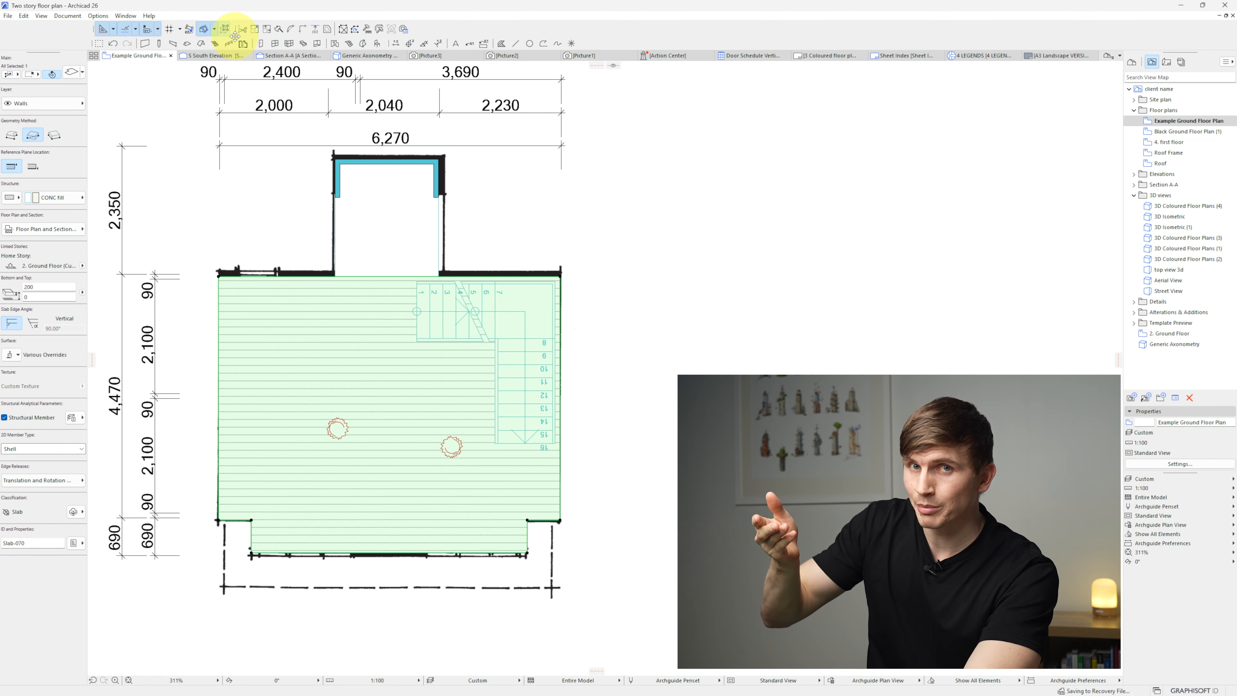
key("ctrl+bracketleft")
key("ctrl+bracketleft")
key("ctrl+bracketleft")
key("ctrl+bracketleft")
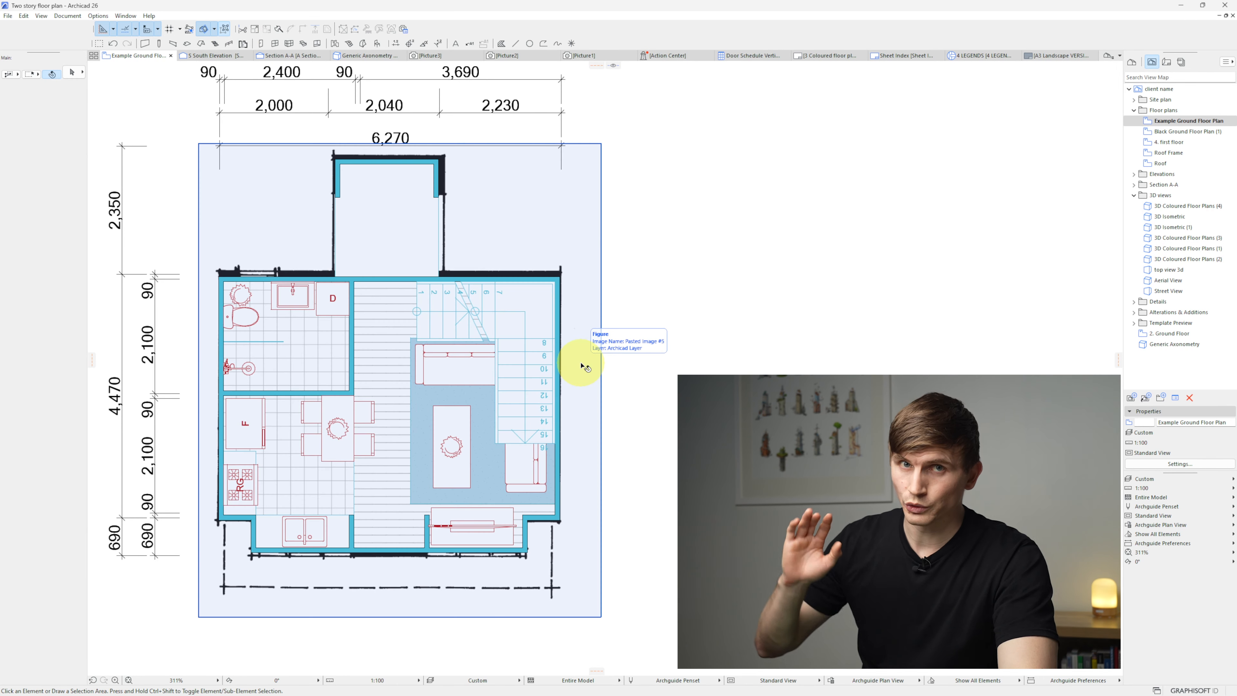
Step: In the 3D view, apply the Stair Open Tread favorite to the L-shaped stair
key("F3")
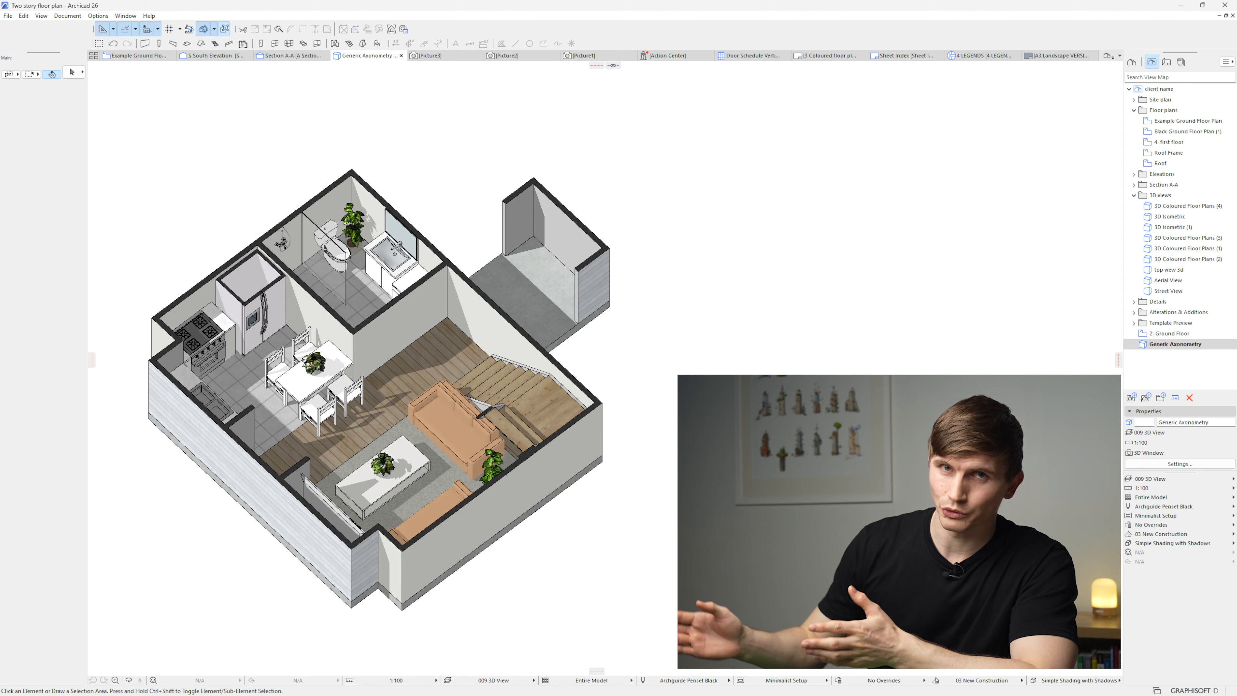
left_click(561, 410)
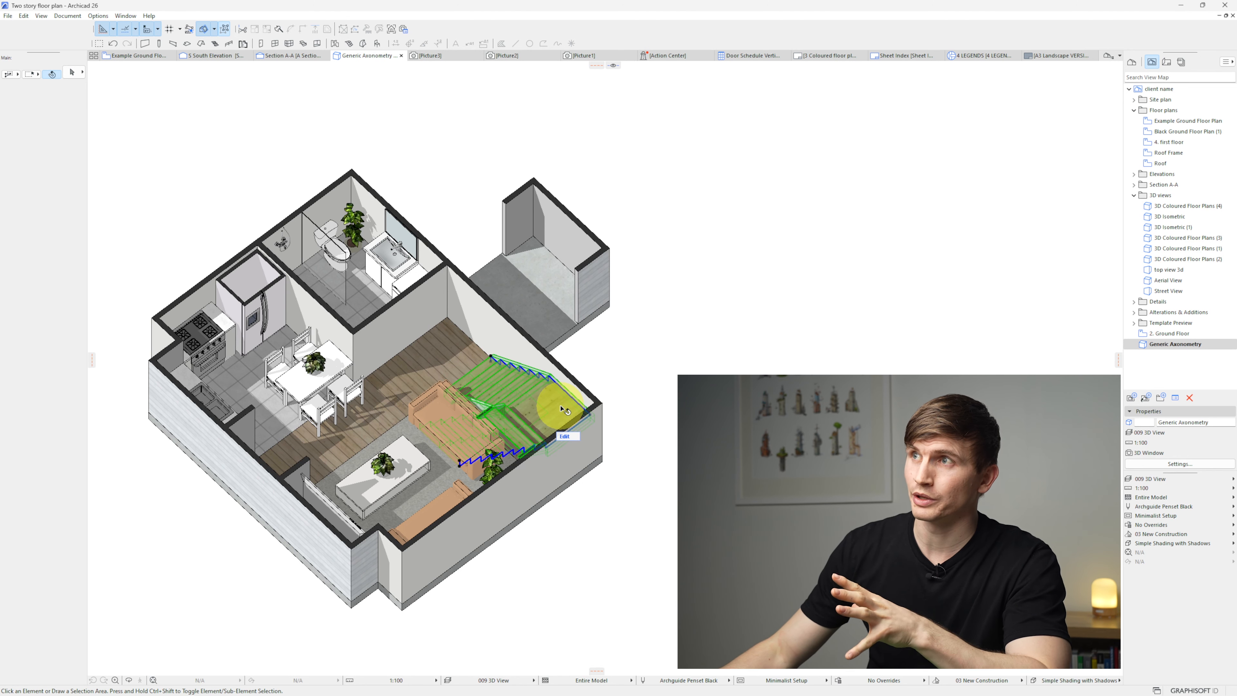
left_click(85, 73)
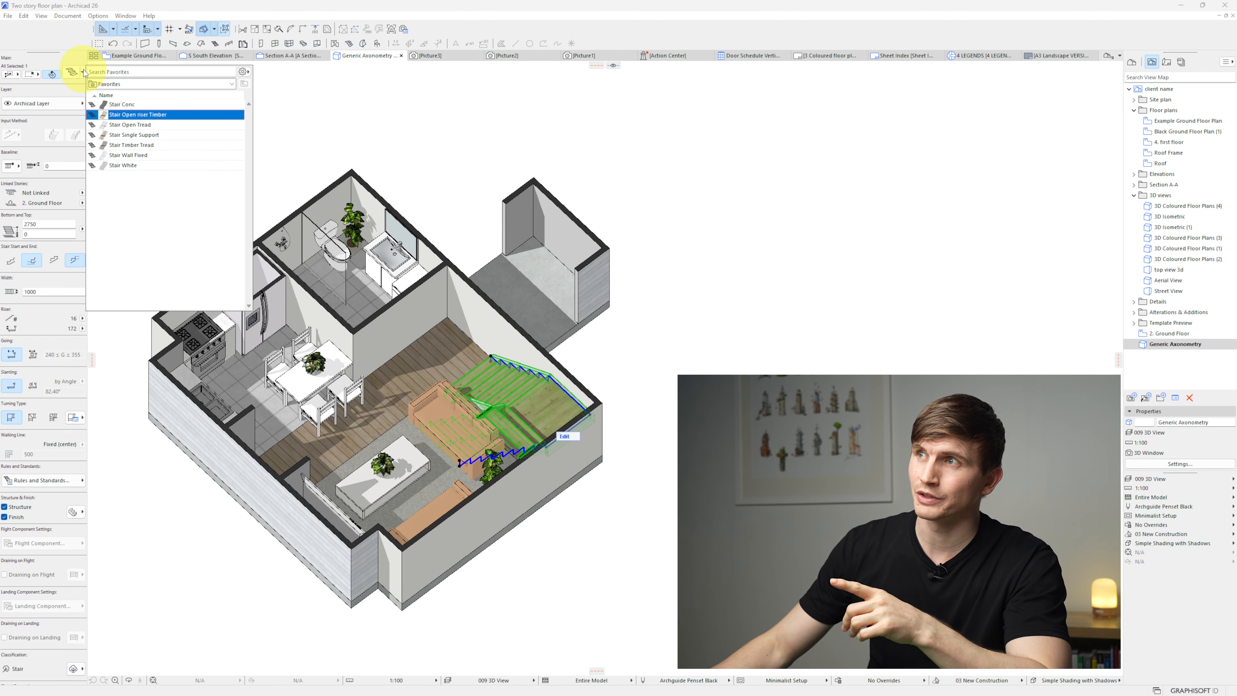
double_click(167, 125)
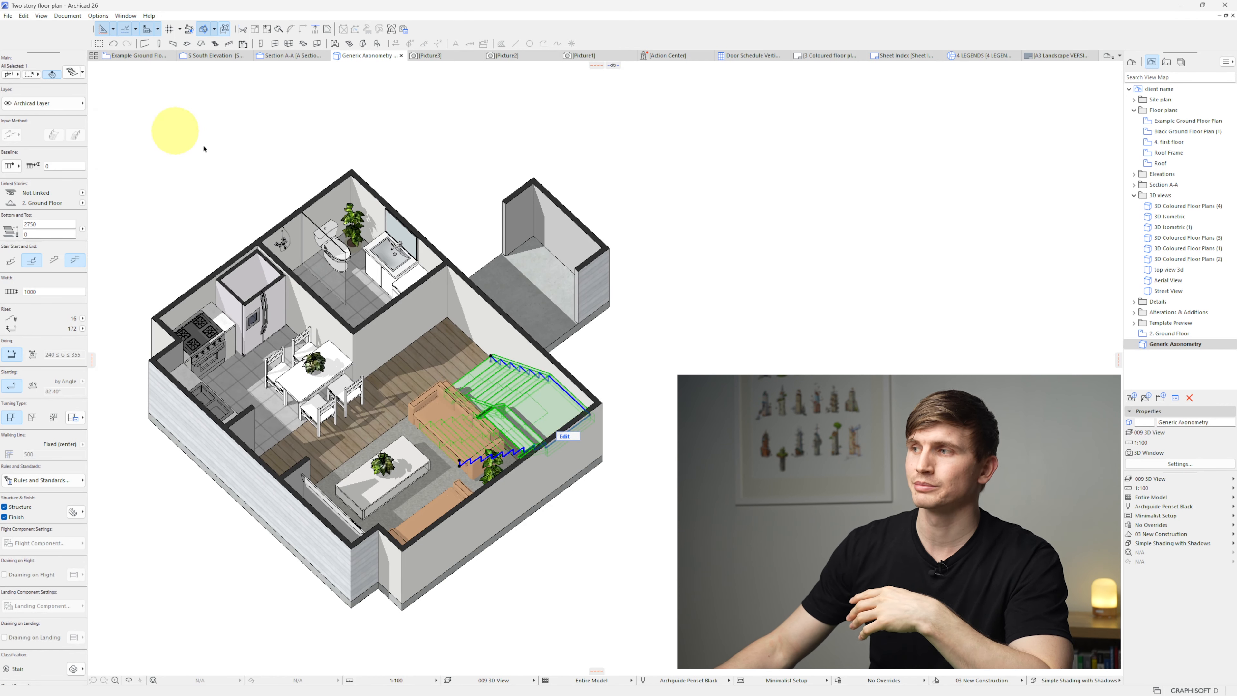
left_click(762, 348)
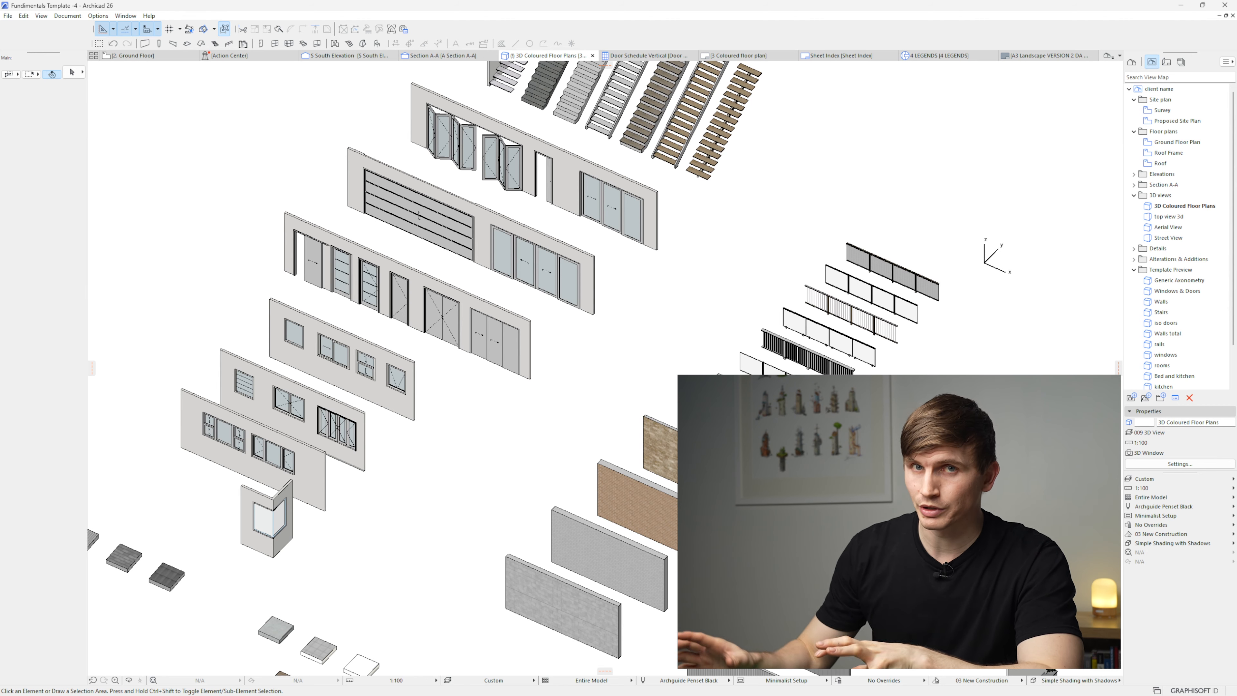
Step: On the example ground floor plan, place a 920 Front door in the entry wall, opening inward and hinged on the bathroom side
left_click(261, 44)
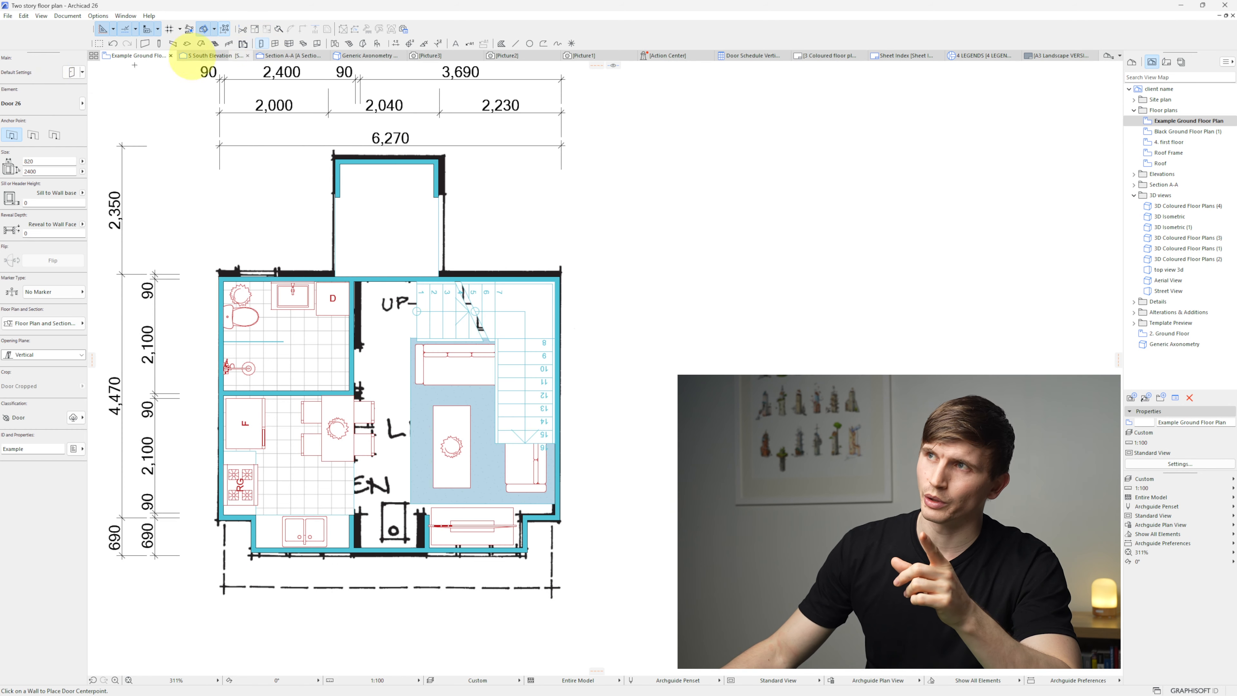
left_click(83, 73)
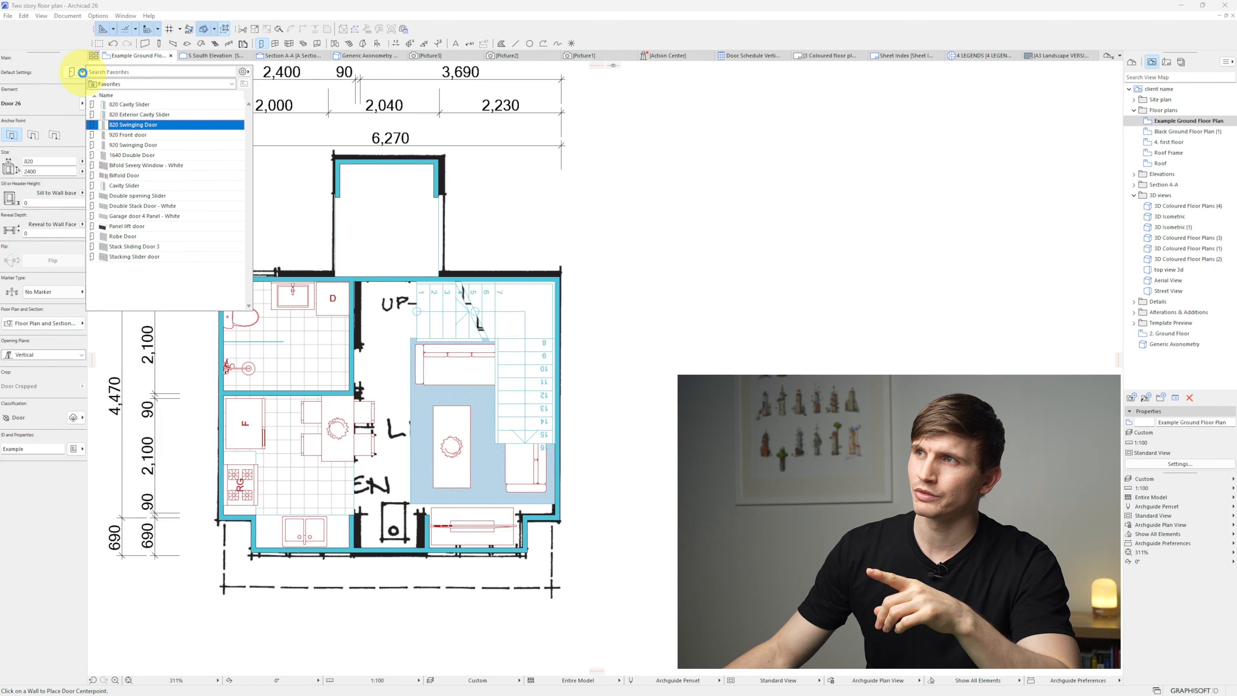
left_click(142, 134)
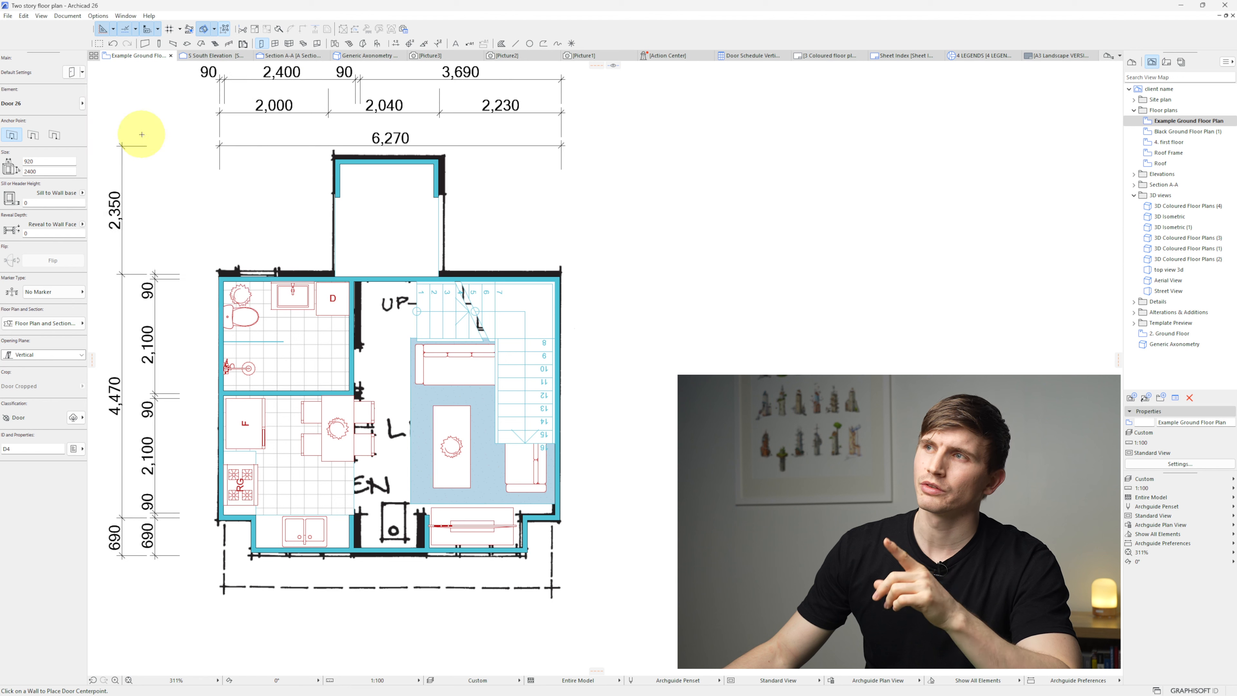
left_click(385, 278)
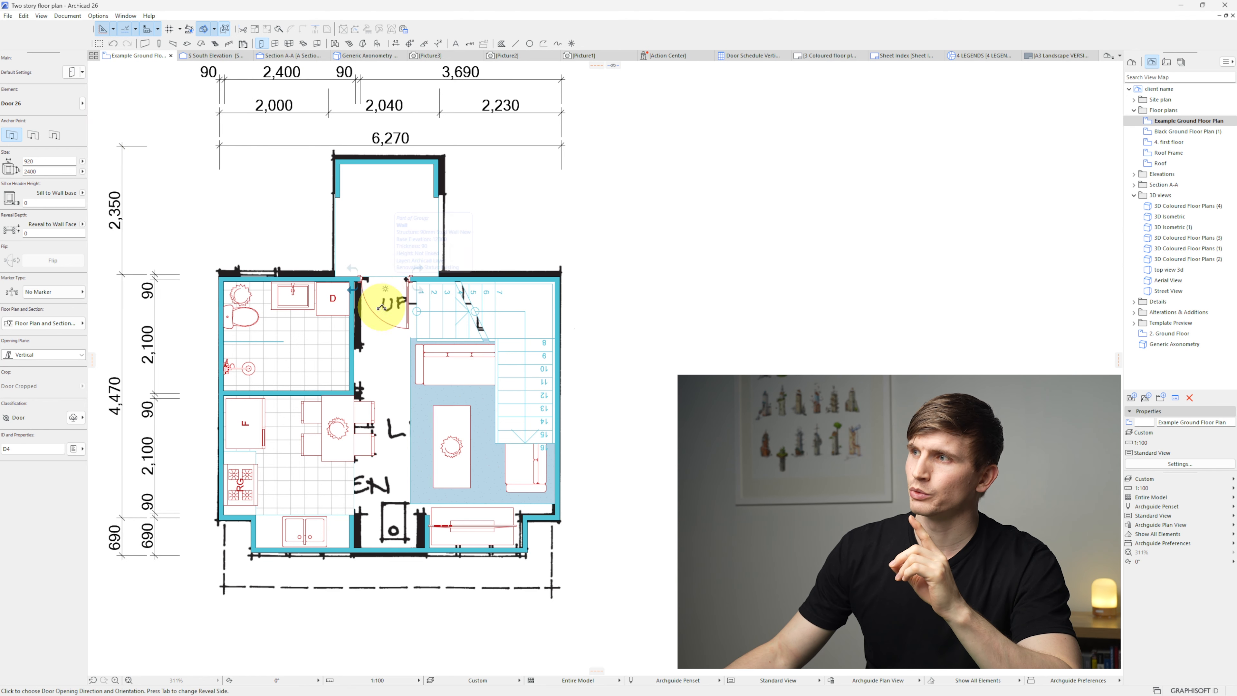
left_click(311, 329)
Step: Place an 820 Swinging Door in the wall between the bathroom and the hall, opening into the bathroom
left_click(82, 72)
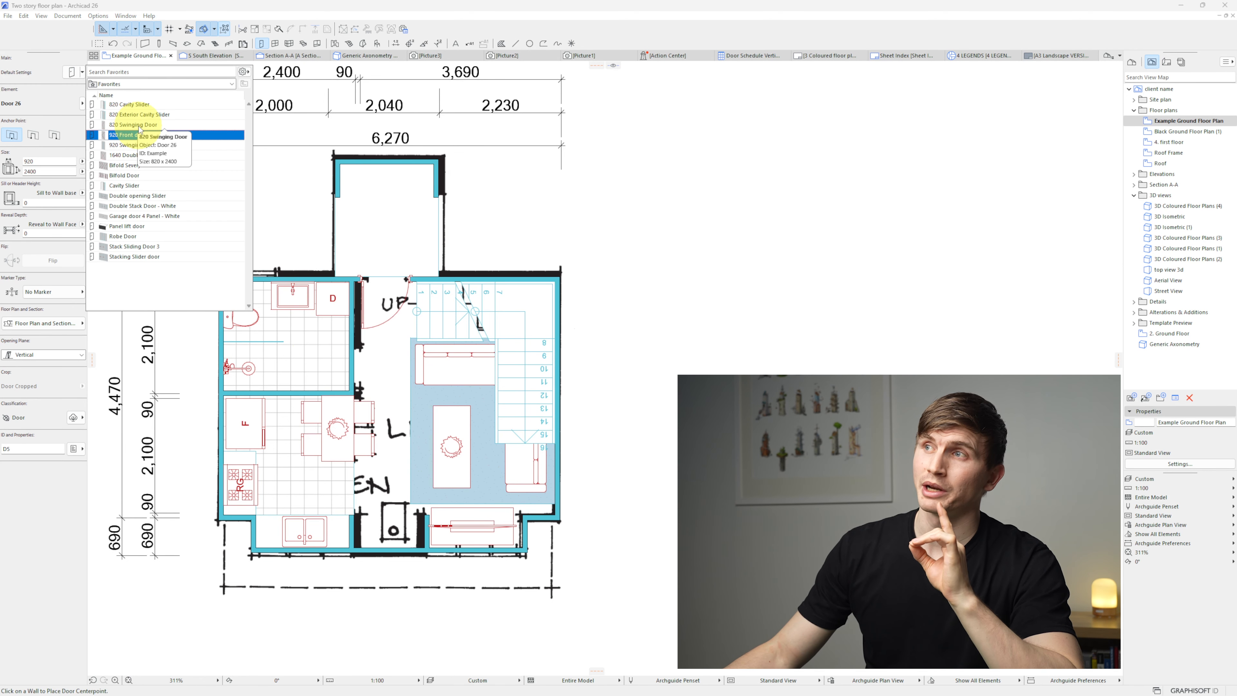
double_click(139, 126)
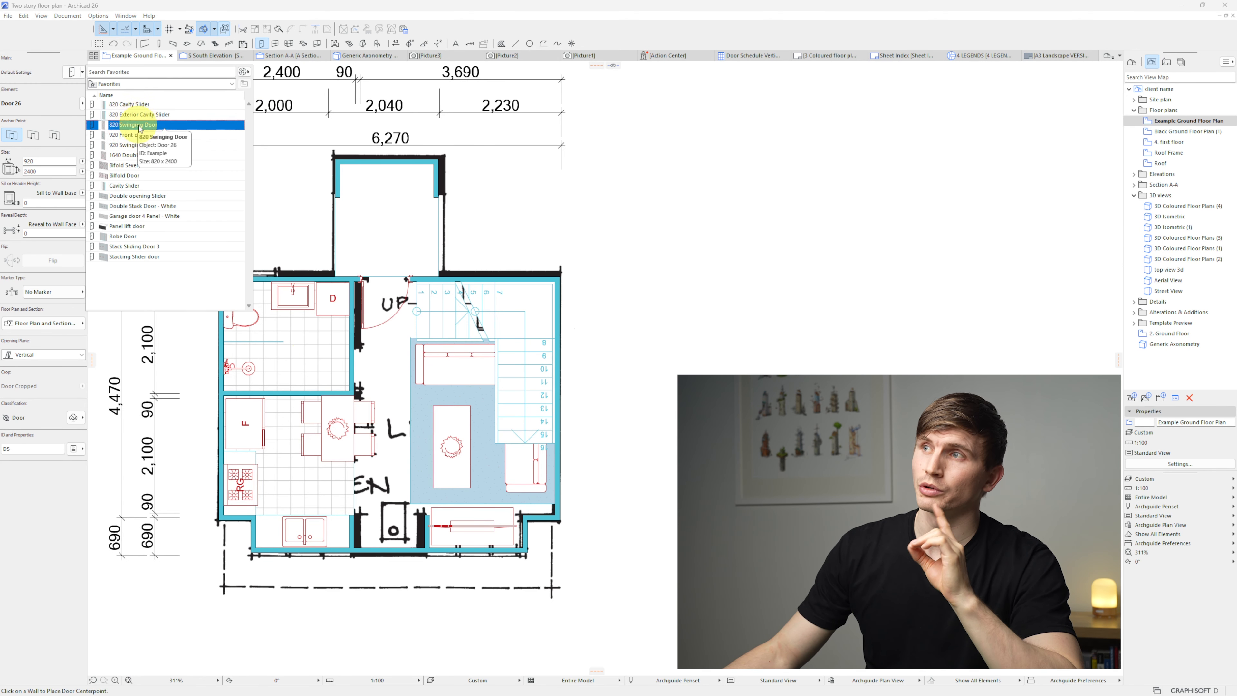
left_click(350, 359)
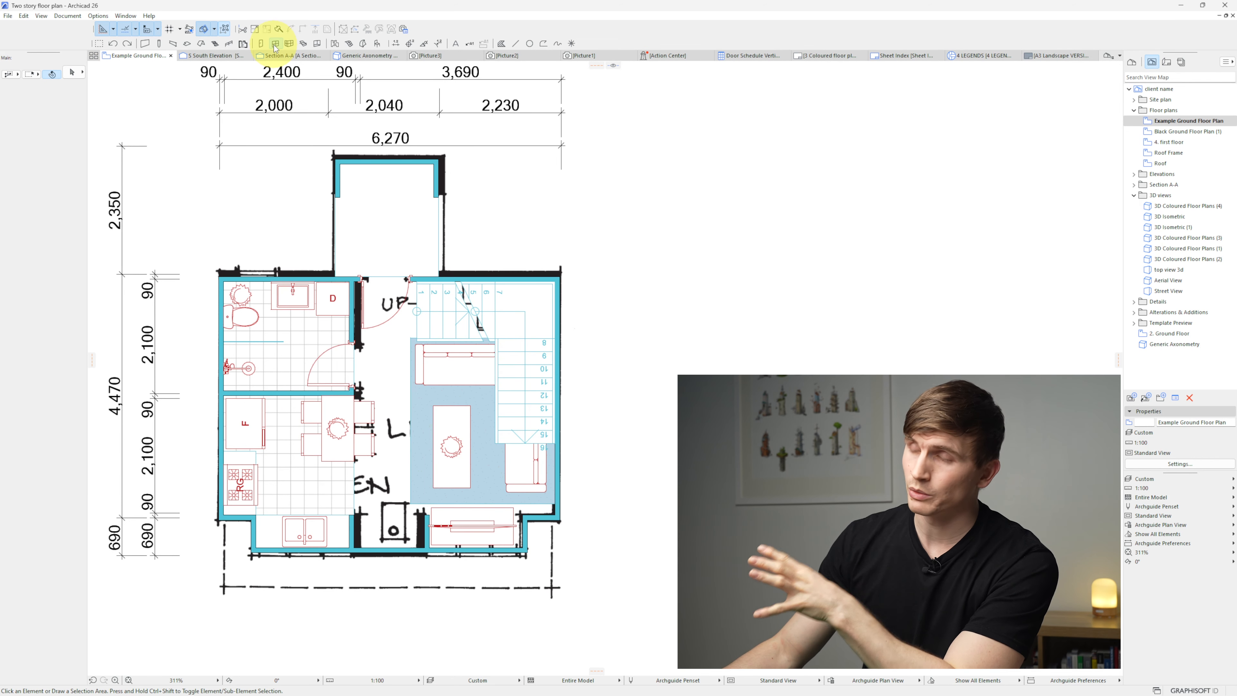
Step: Show the window favorites as large icons and place a Double Hung x 3 window in the kitchen wall behind the sink
left_click(275, 44)
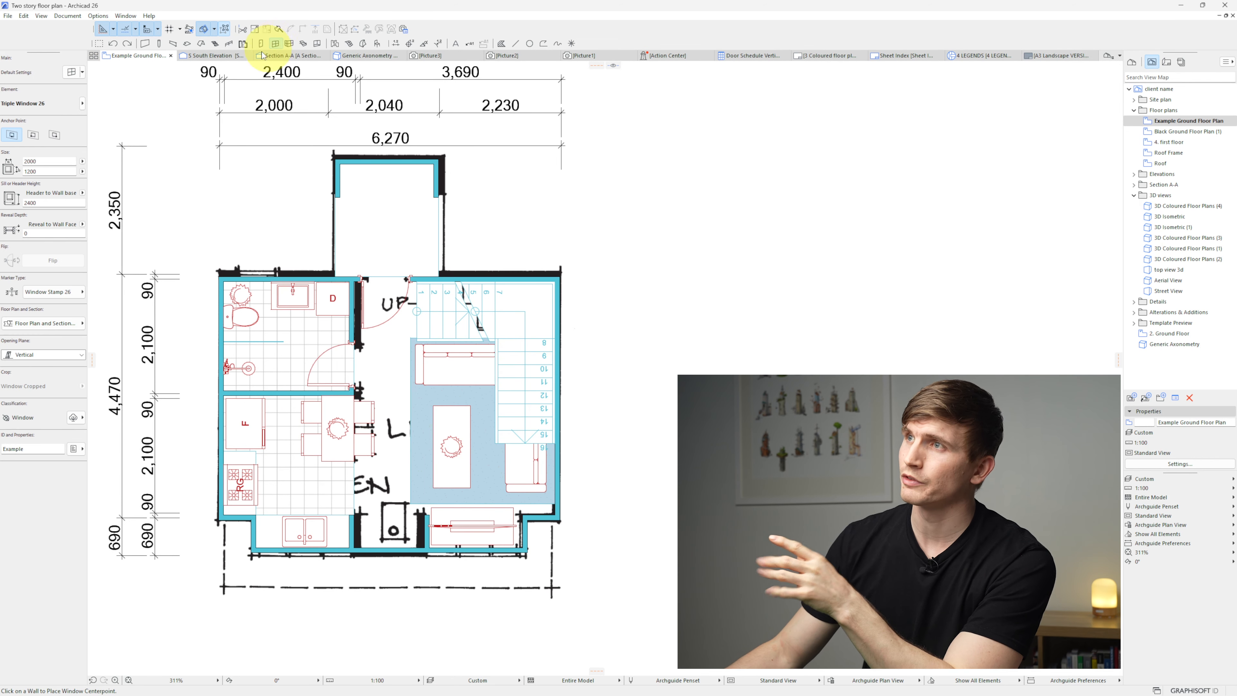
left_click(82, 73)
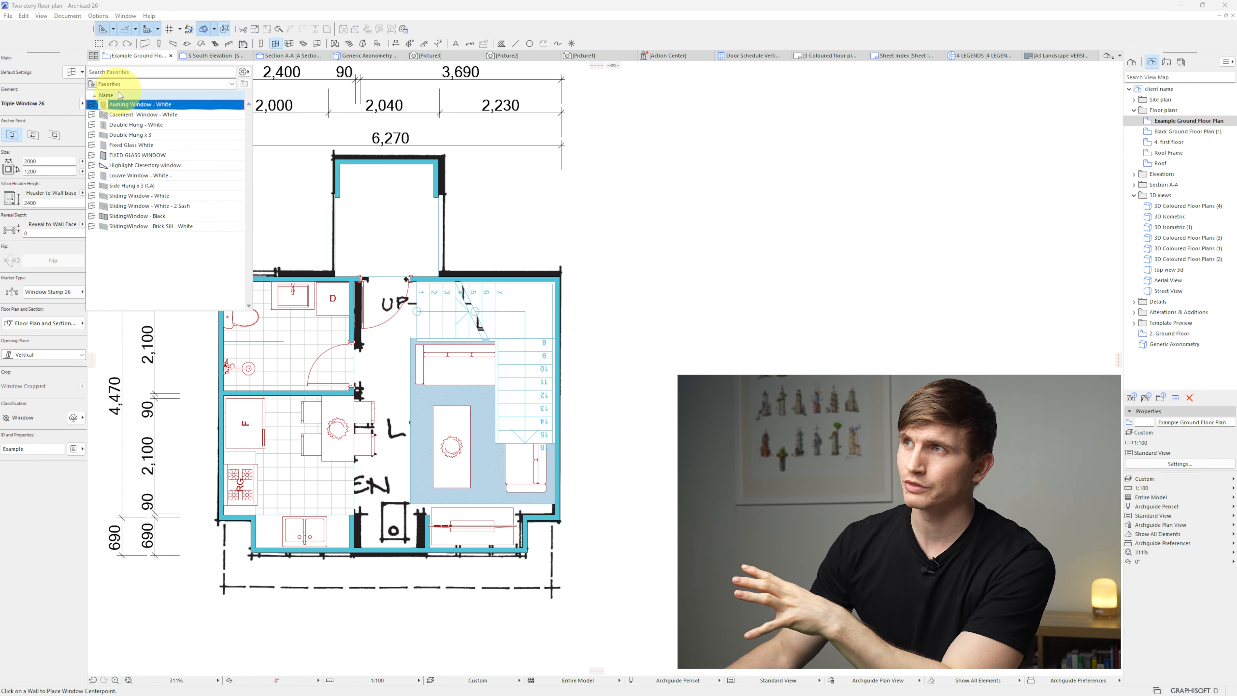
left_click(244, 72)
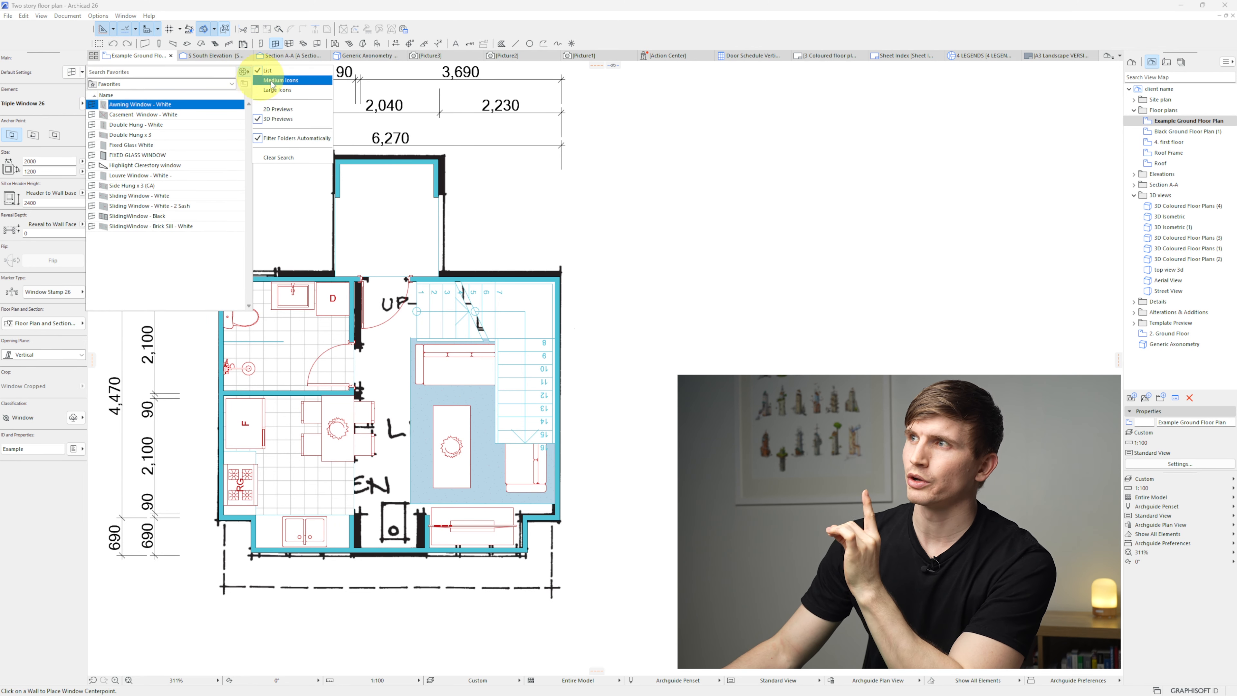
left_click(288, 89)
double_click(195, 202)
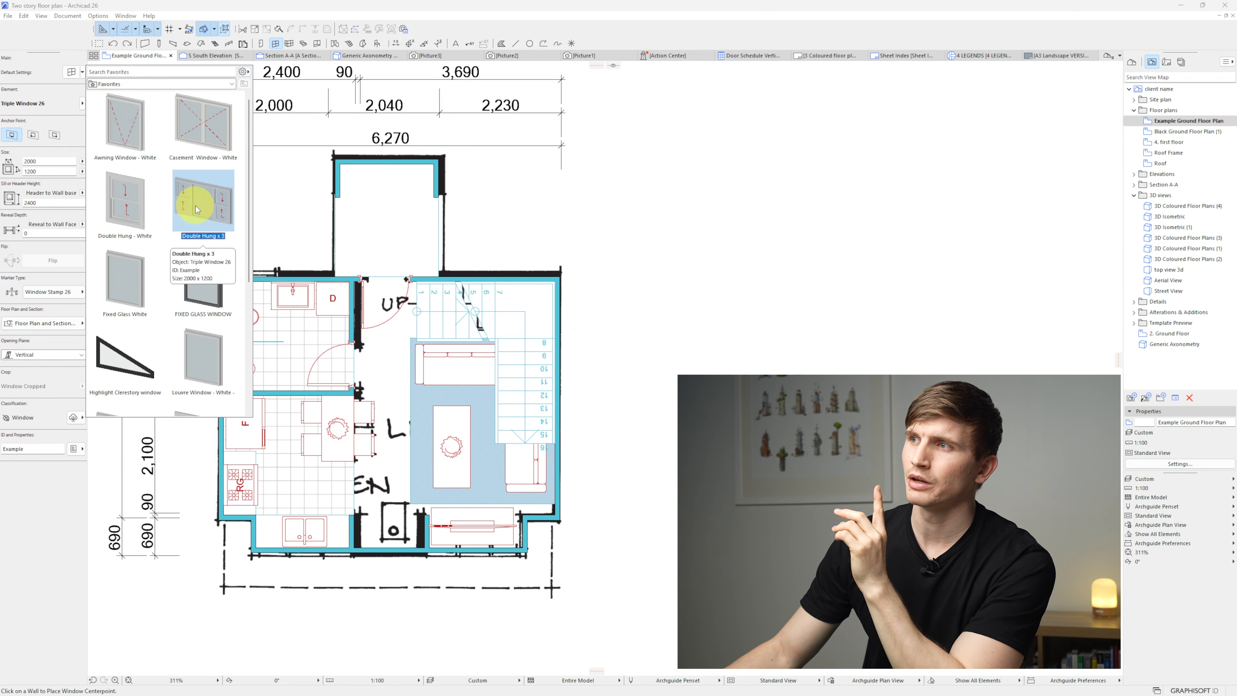
left_click(290, 546)
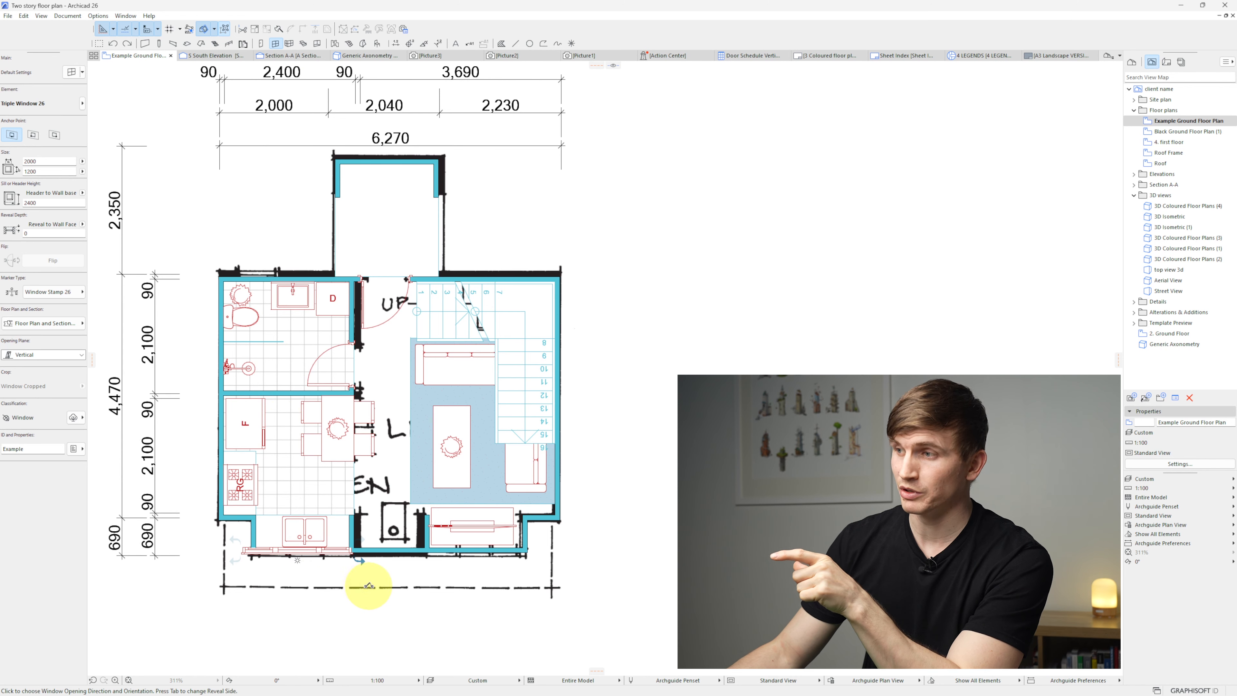
left_click(370, 587)
Step: Fit the triple window between the kitchen bay's walls at 1710 mm wide and copy it to the living room bay
left_click(352, 552, "shift")
key("ctrl+d")
left_click(352, 553)
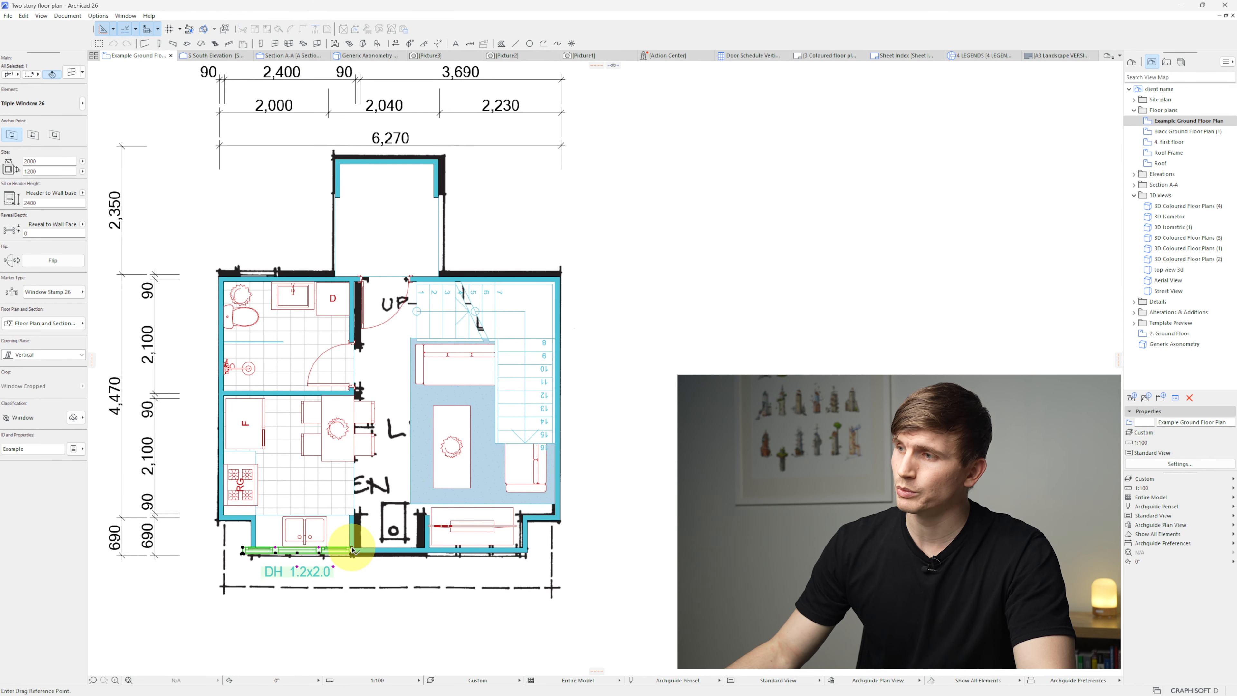
left_click(348, 515)
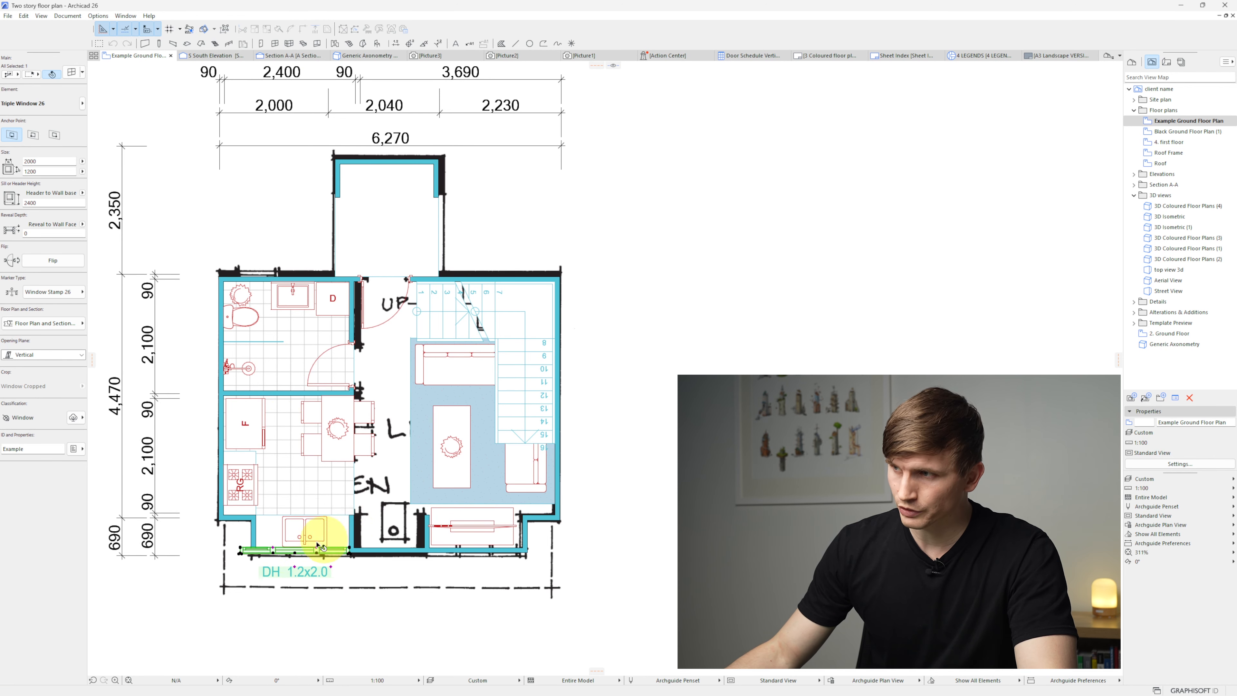
left_click(242, 548)
left_click(257, 525)
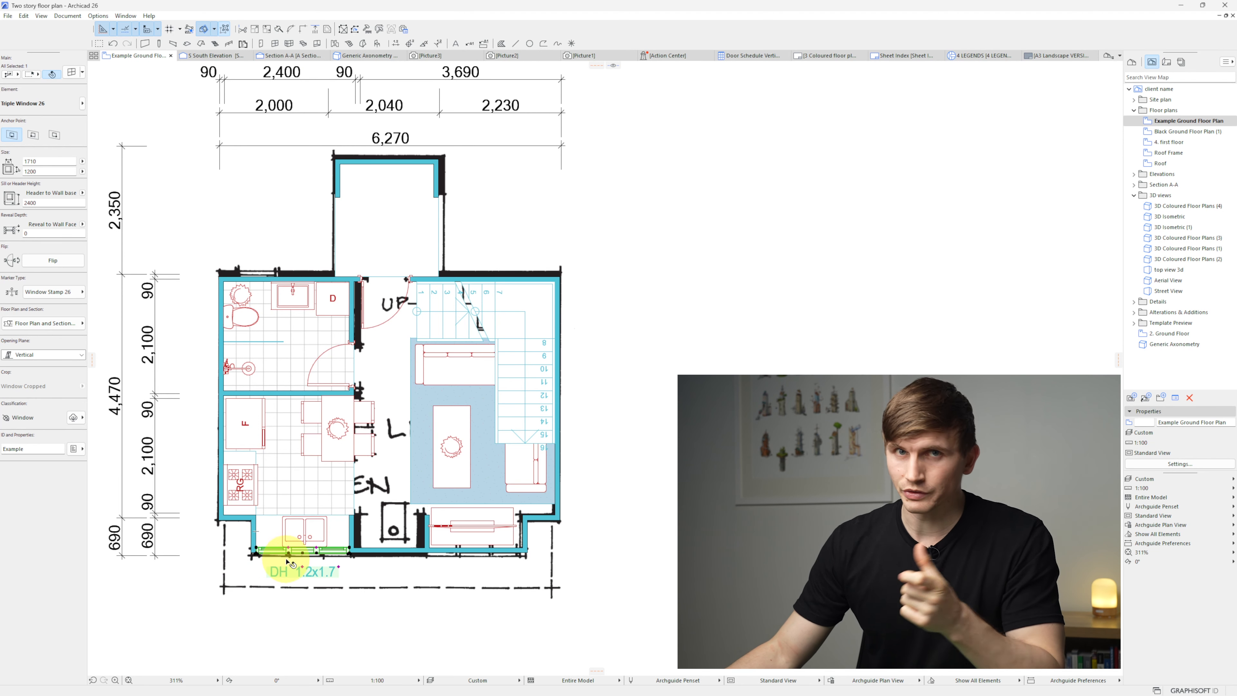
left_click_drag(349, 550, 525, 553, "ctrl")
Step: Place 510 mm wide Fixed Glass White windows in the outer side walls of the kitchen and living room bays
left_click(82, 71)
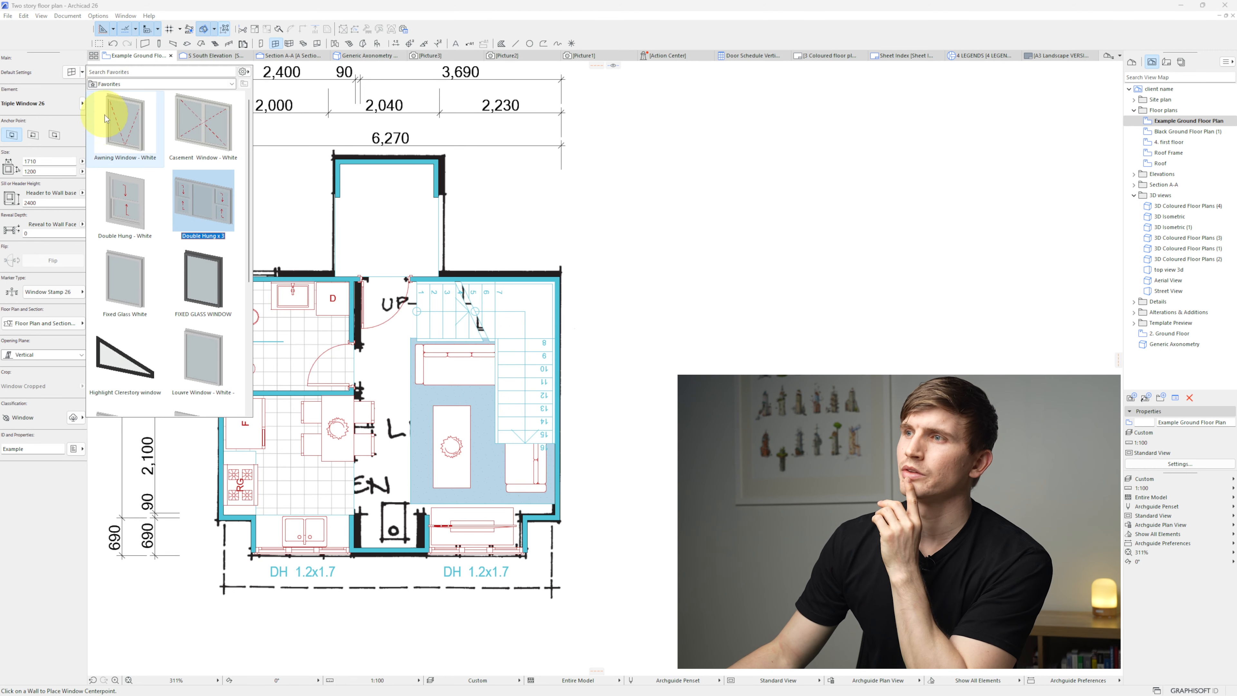
double_click(124, 276)
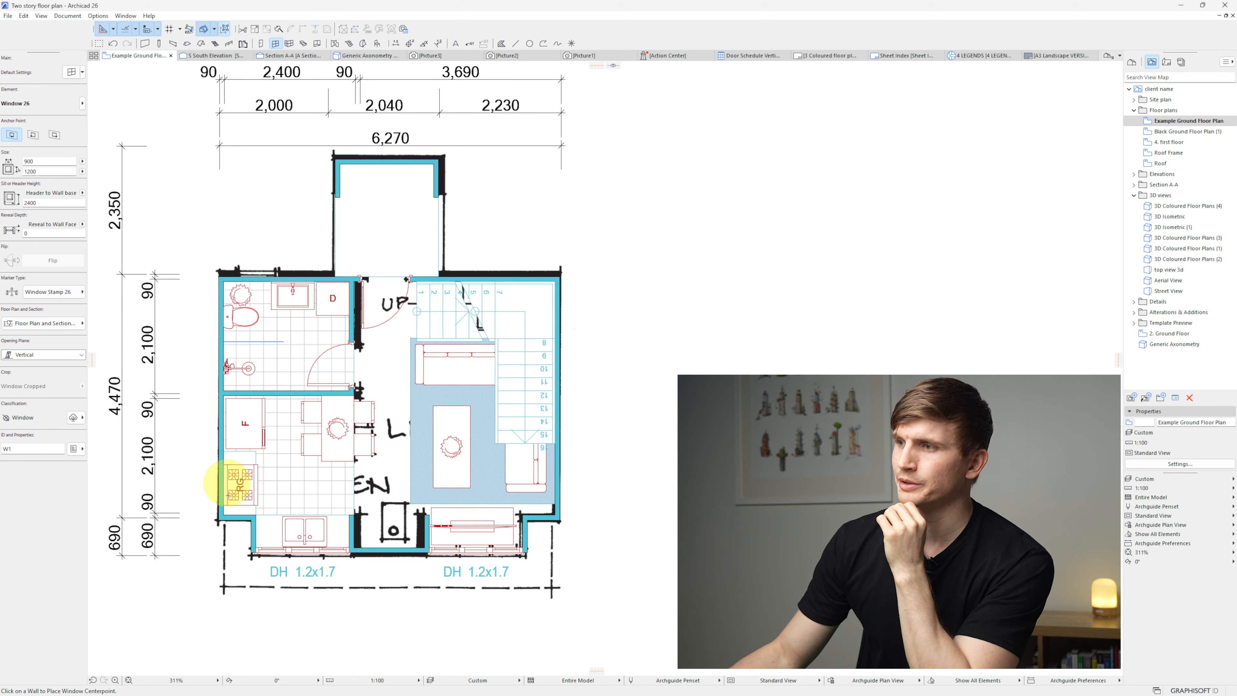
left_click(220, 502)
left_click(222, 505)
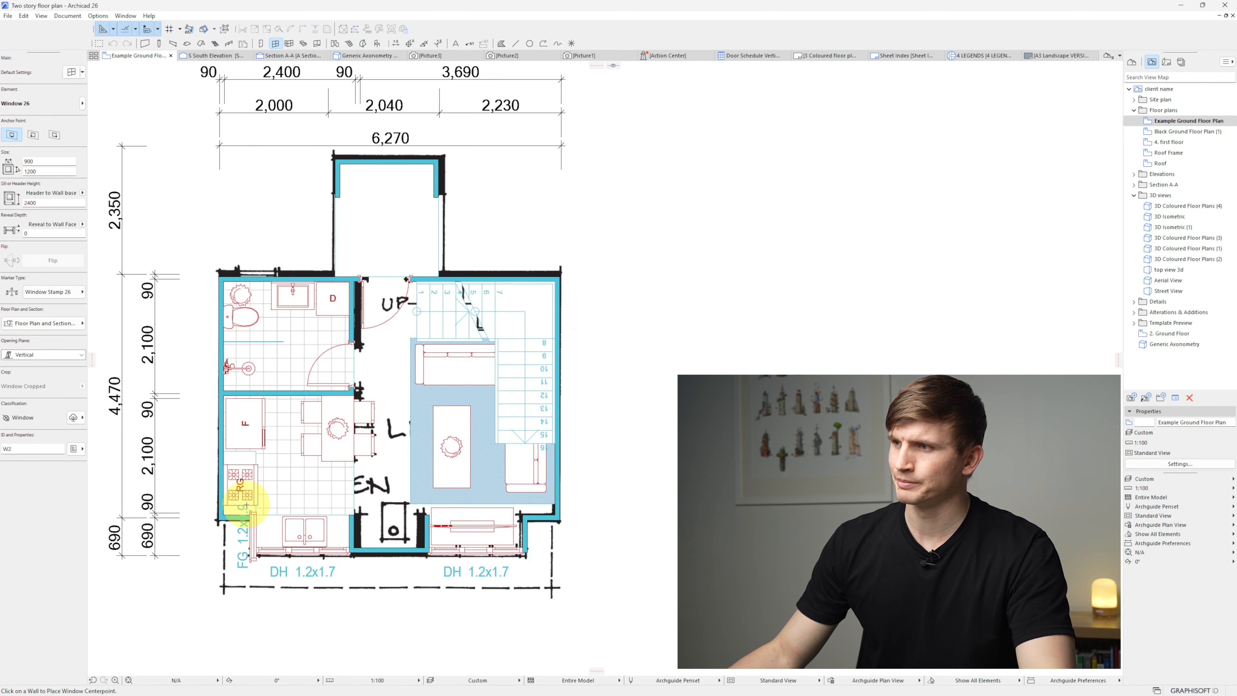
left_click(251, 562)
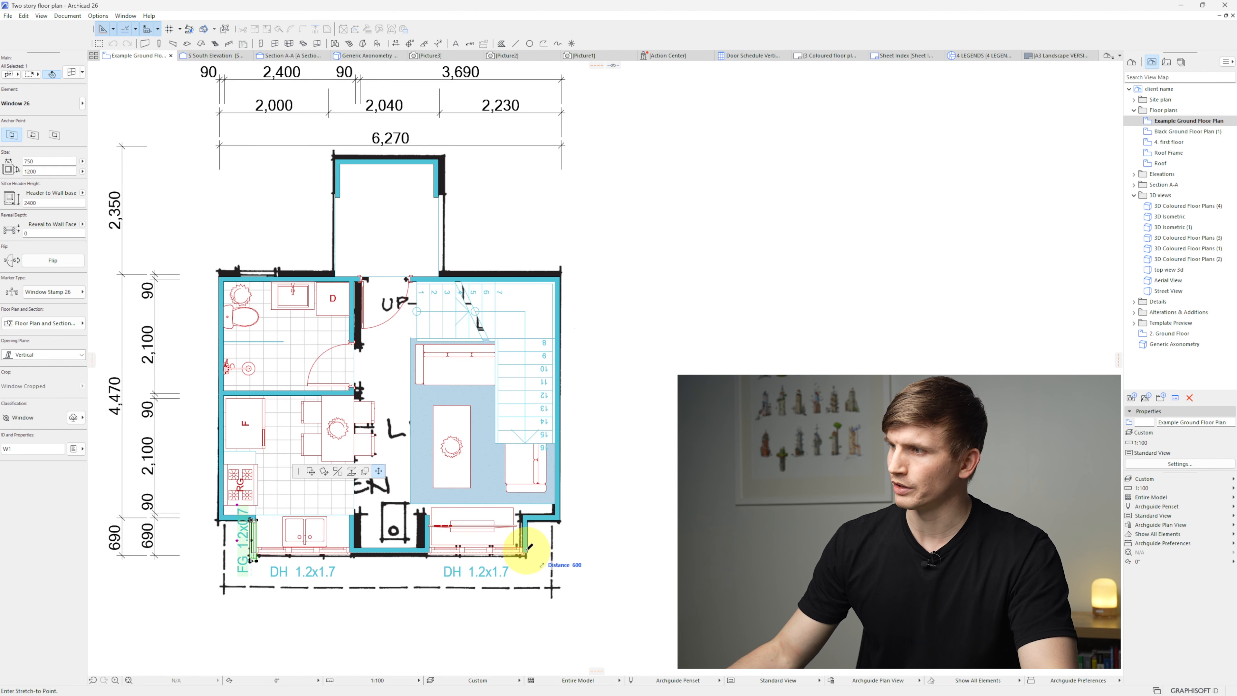
left_click(530, 526)
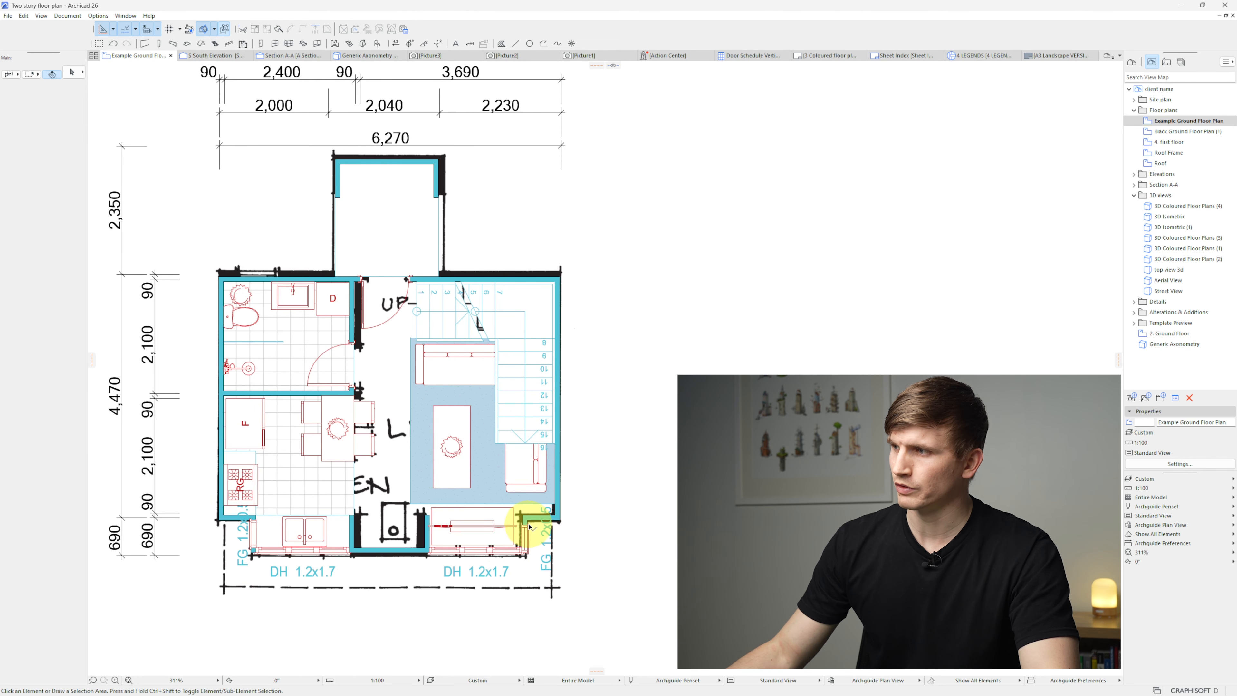
Step: Place a Double Hung - White window 600 mm wide in the bathroom's outer wall and nudge it slightly toward the house corner
left_click(82, 104)
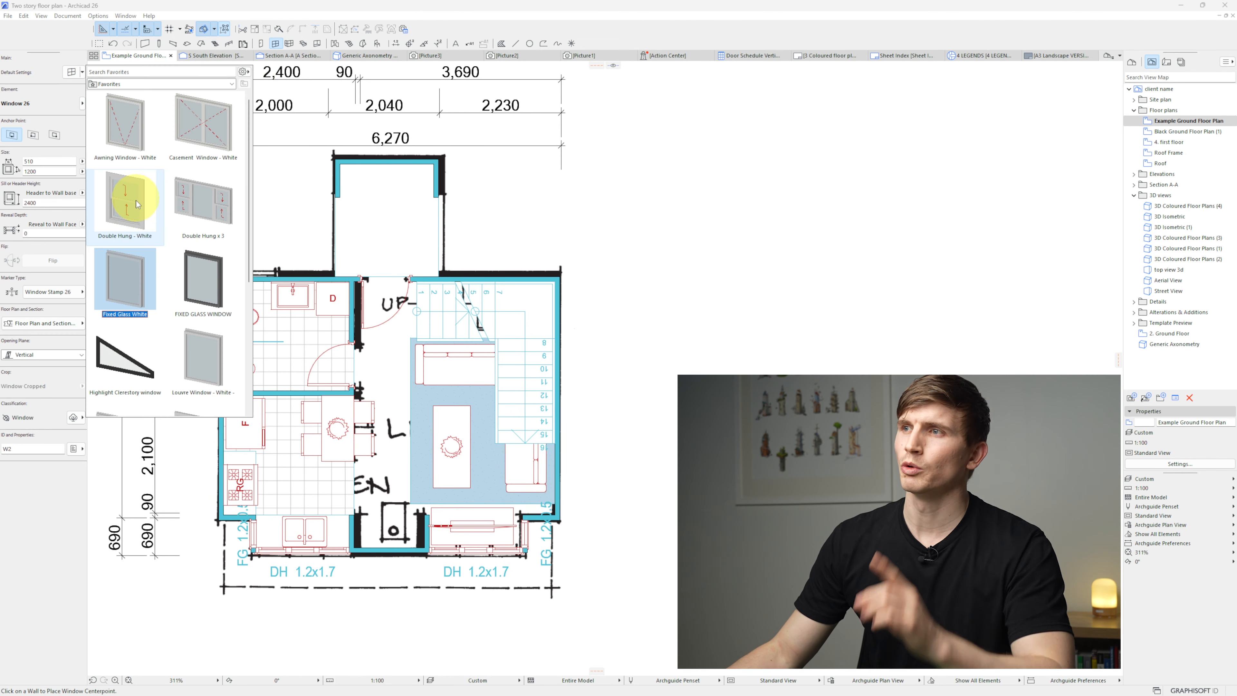
double_click(131, 203)
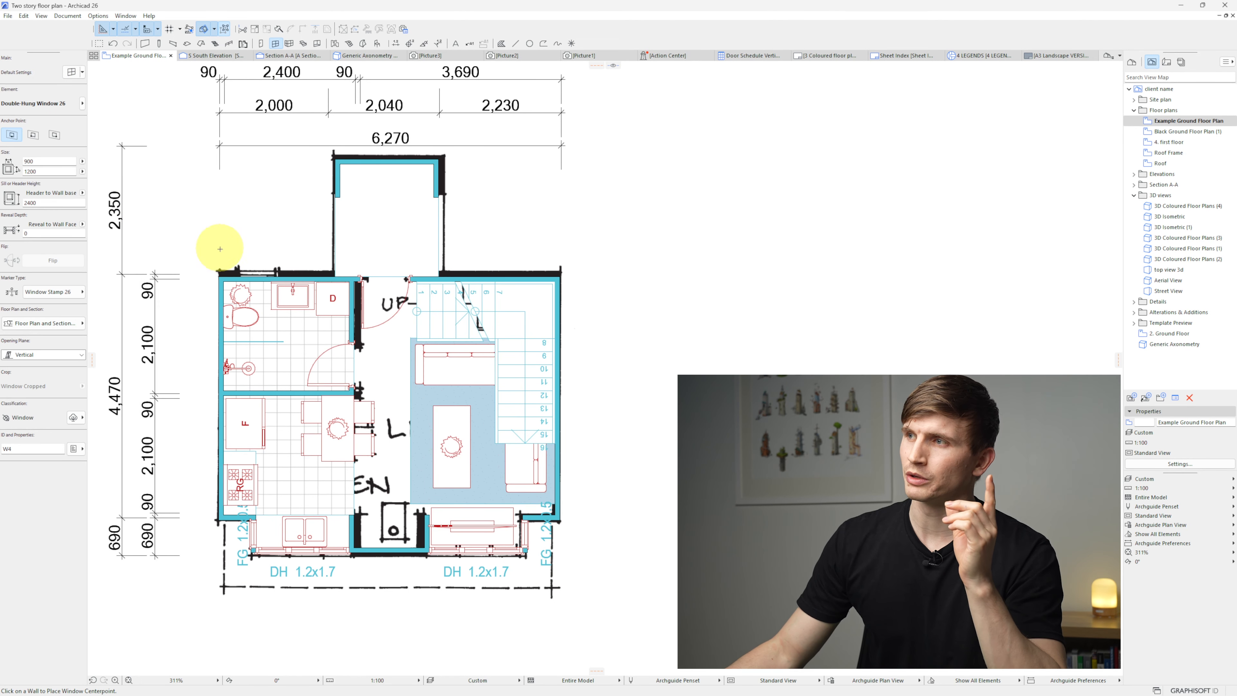
left_click(253, 276)
left_click(267, 211)
key("Escape")
left_click(254, 266)
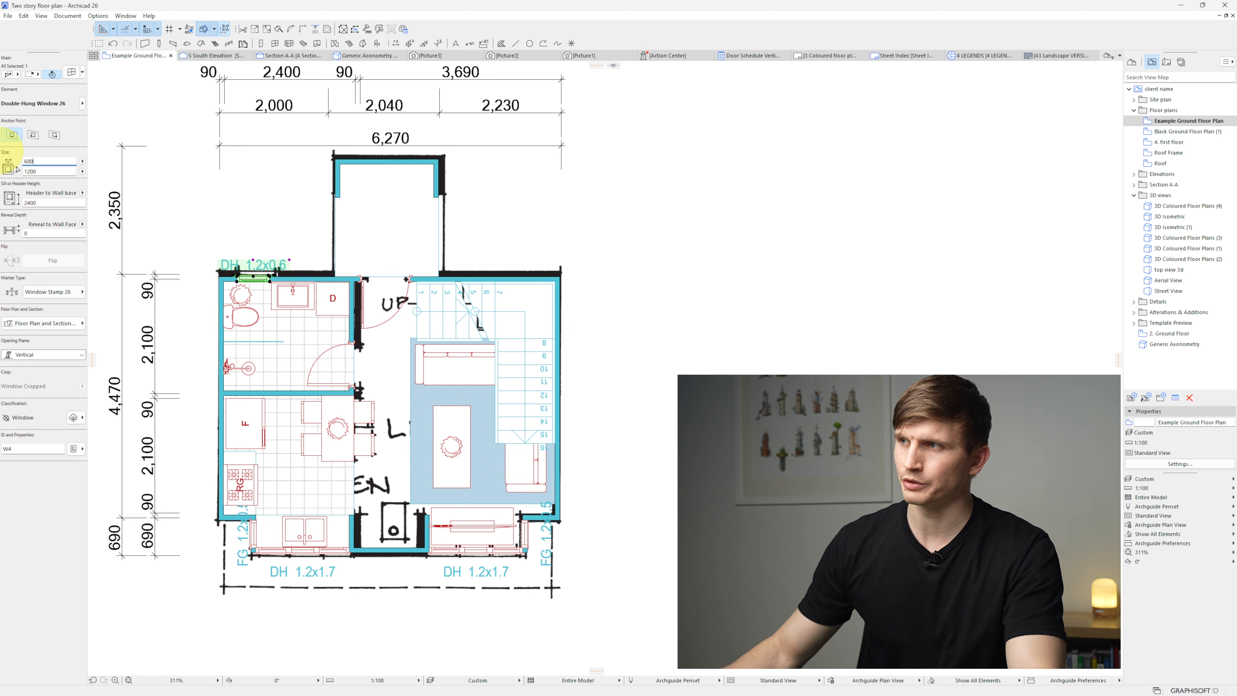
key("ctrl+z")
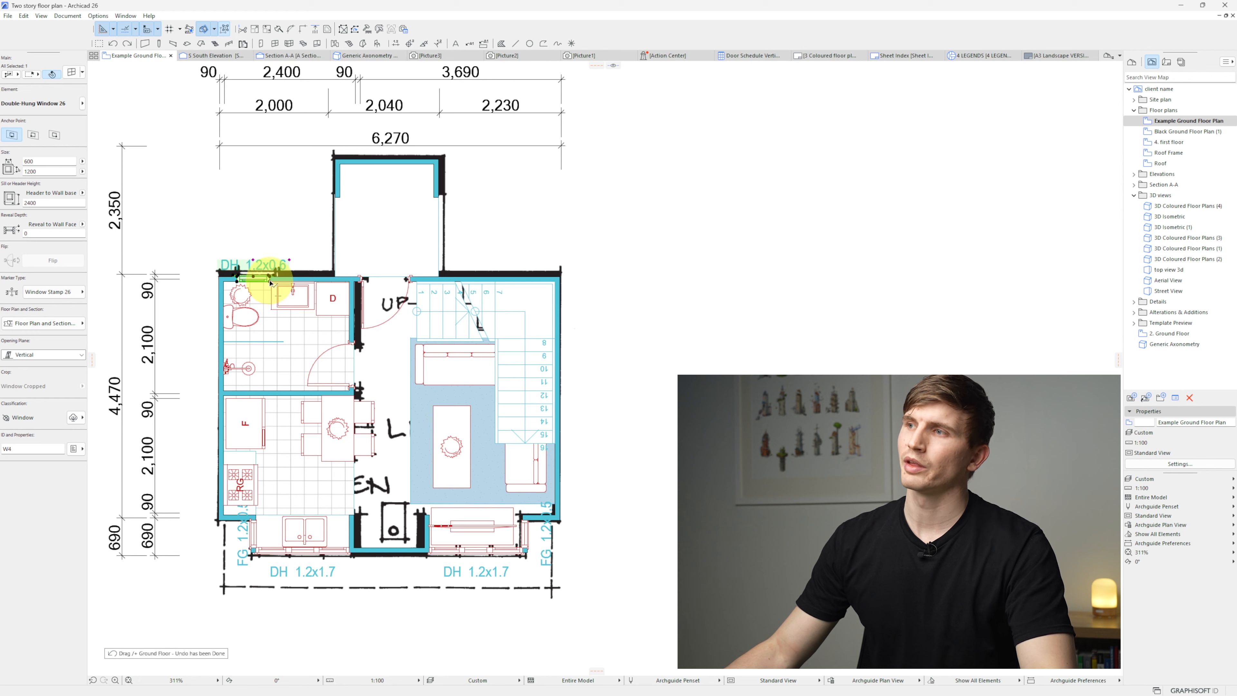
left_click_drag(271, 283, 266, 284)
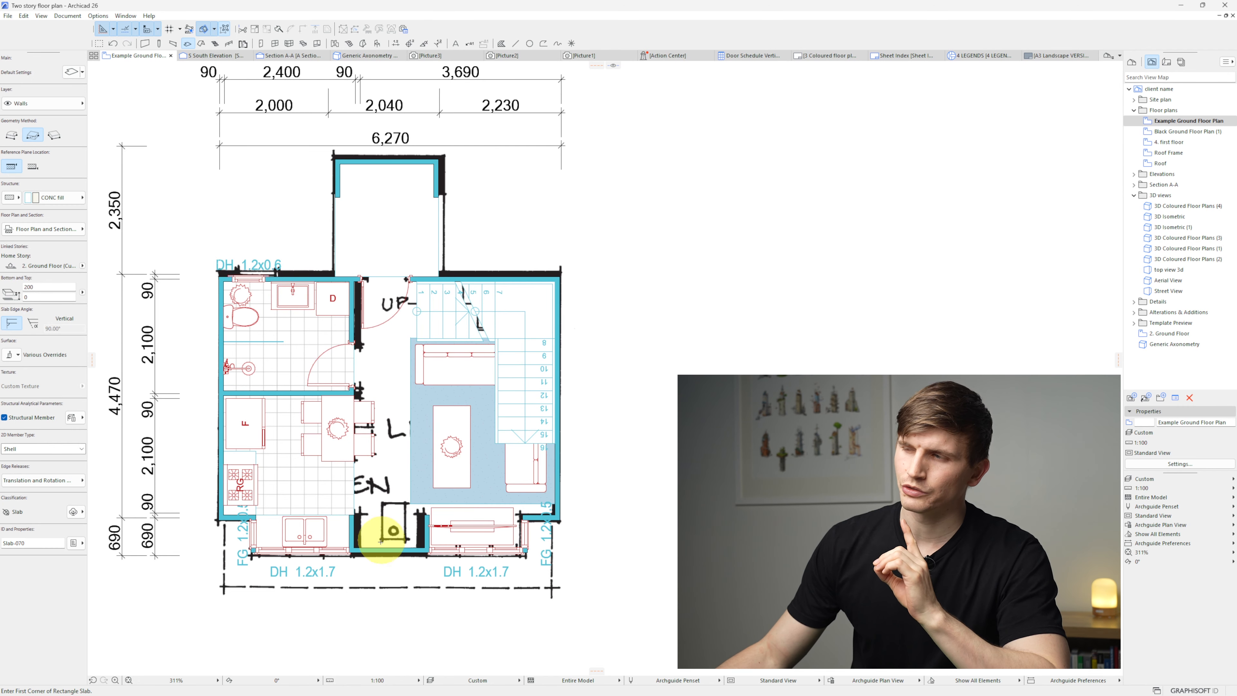
Step: Draw a rectangular fireplace slab in the recess between the two bays, 900 mm thick at 900 mm elevation, with Metal - Zinc surfaces
left_click(381, 541)
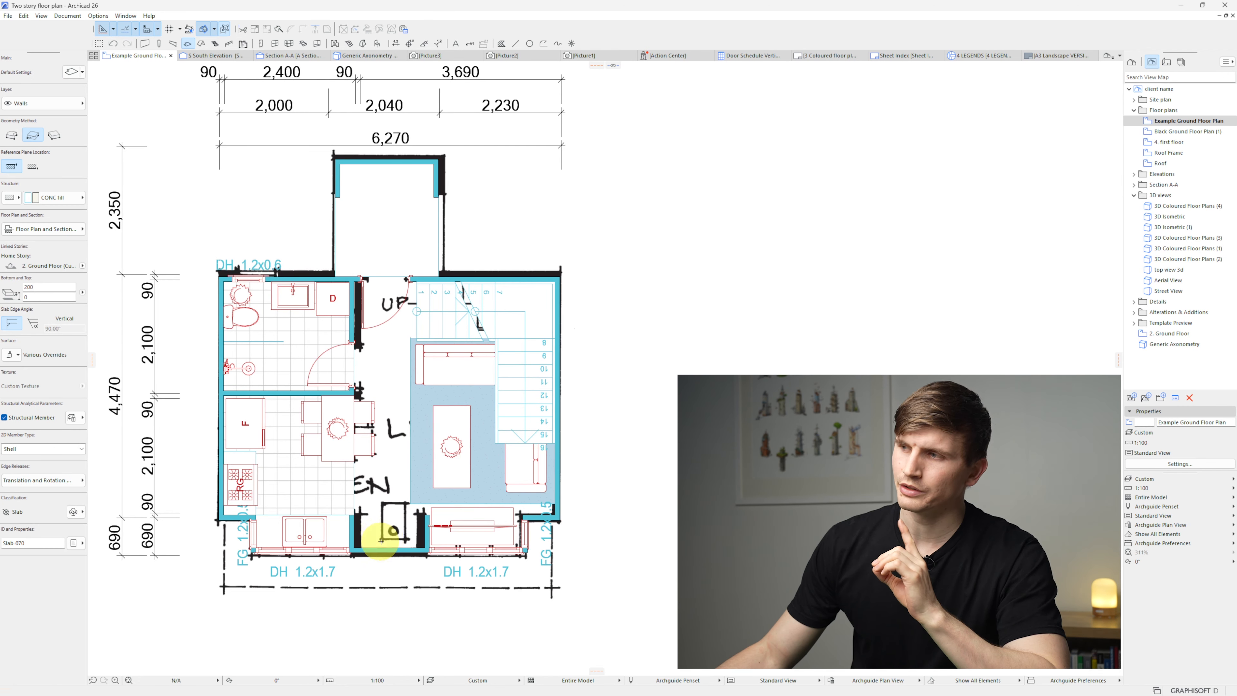
left_click(406, 502)
key("Escape")
left_click(405, 503)
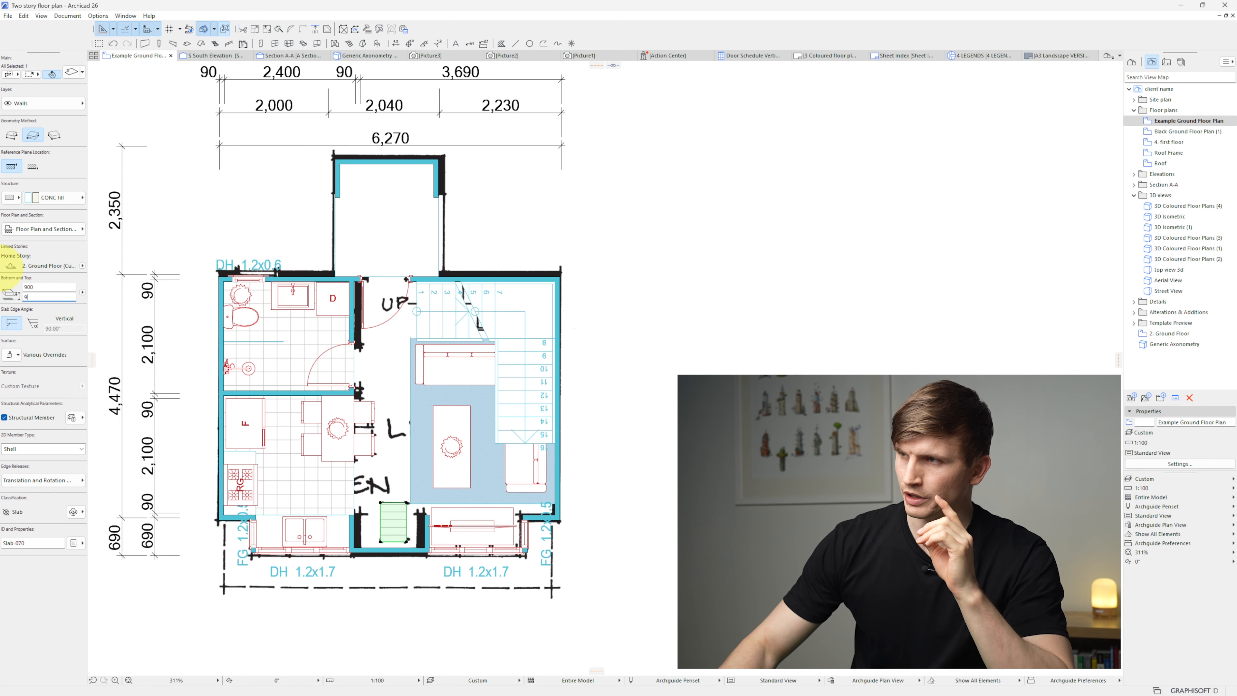
left_click(11, 354)
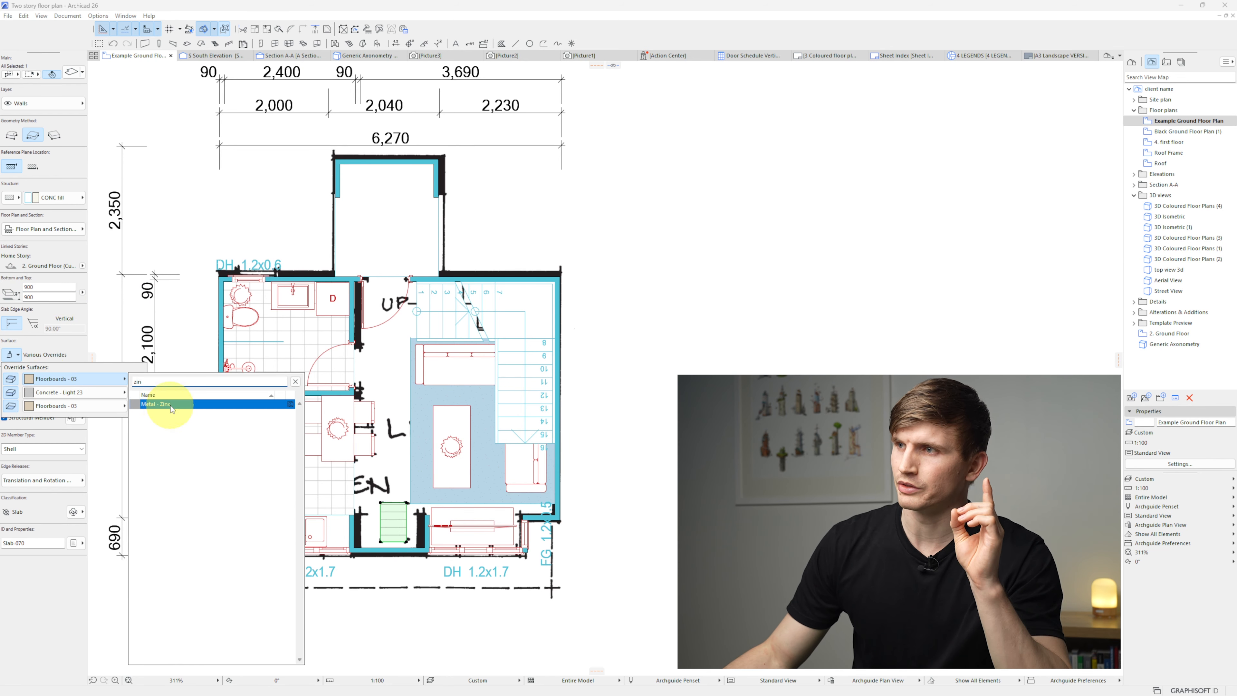
left_click(137, 393)
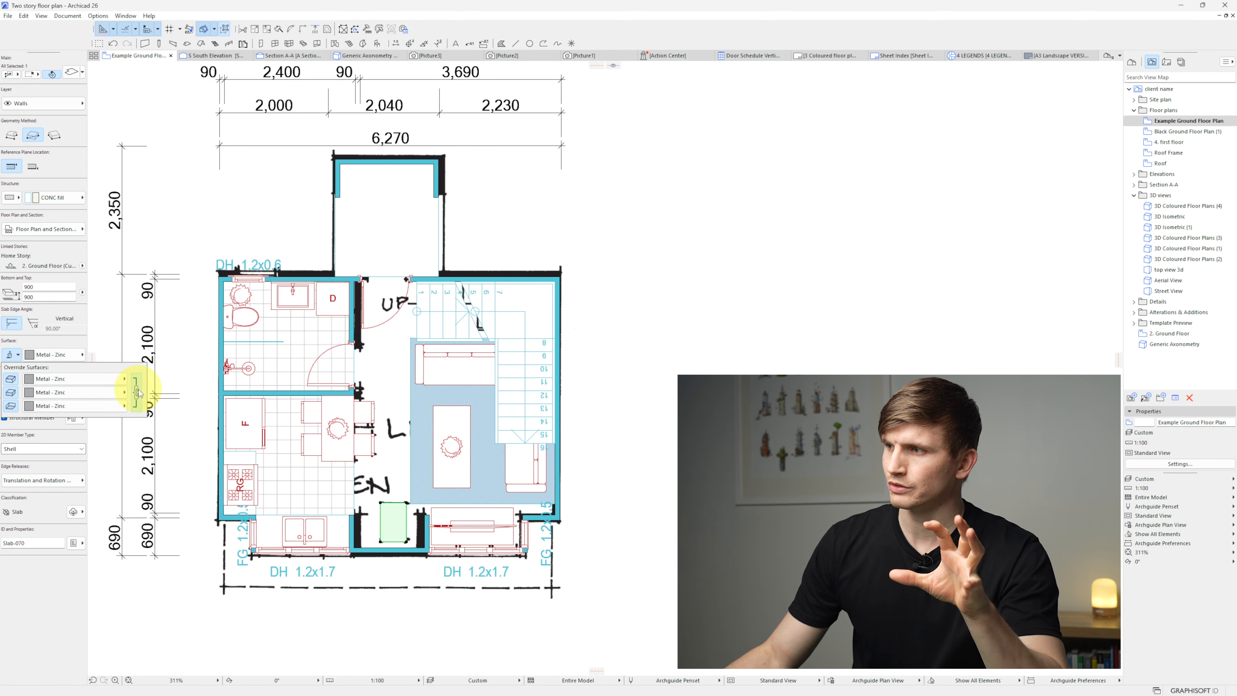
key("Escape")
Step: Place a Flue 26 object in the middle of the zinc fireplace slab and check it in the 3D view
left_click(377, 44)
left_click(73, 72)
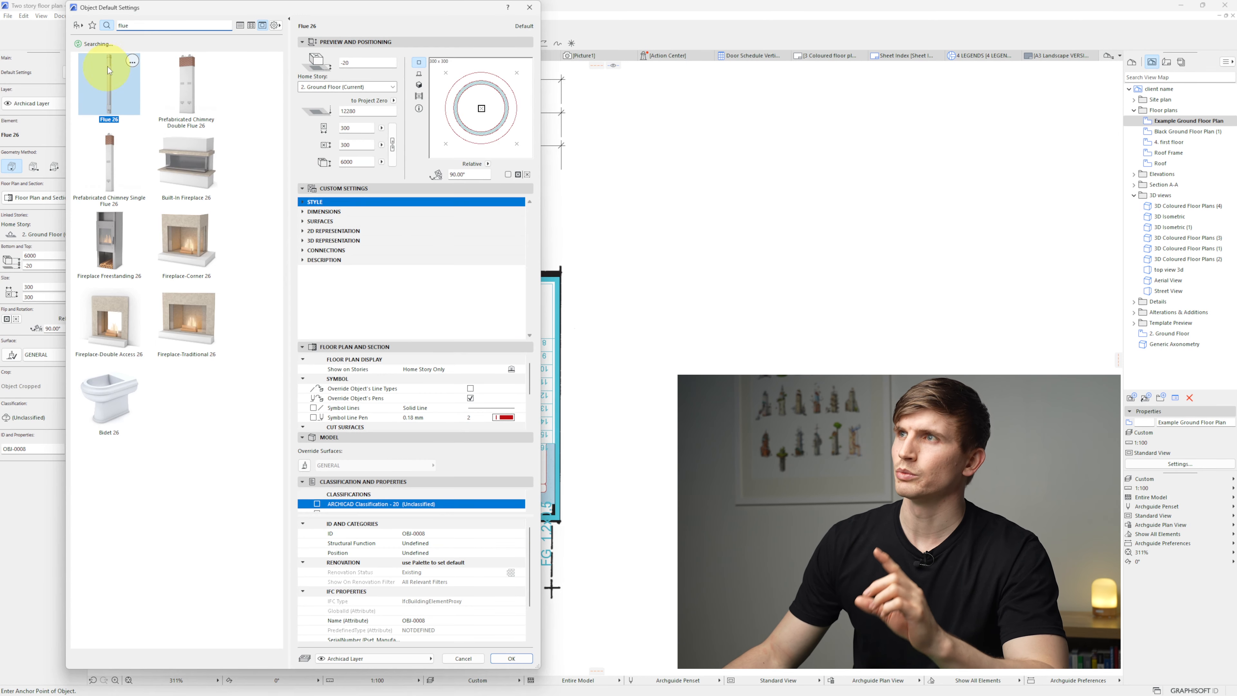
left_click(511, 659)
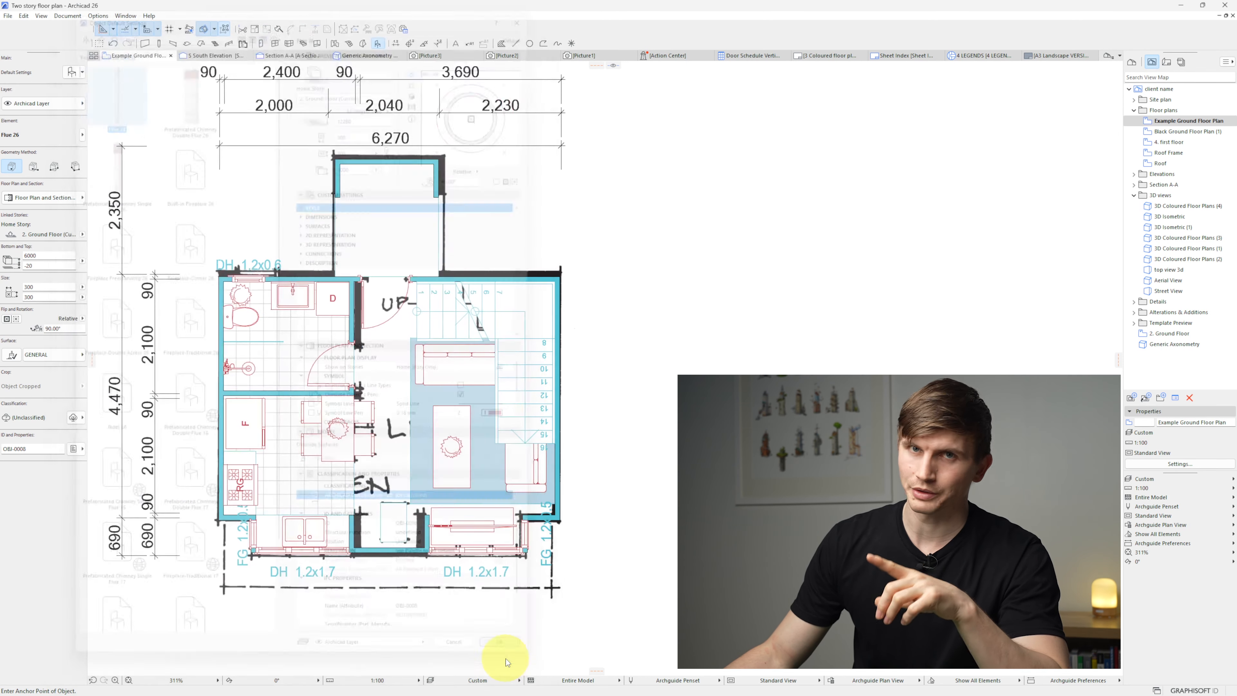
left_click(394, 526)
key("Escape")
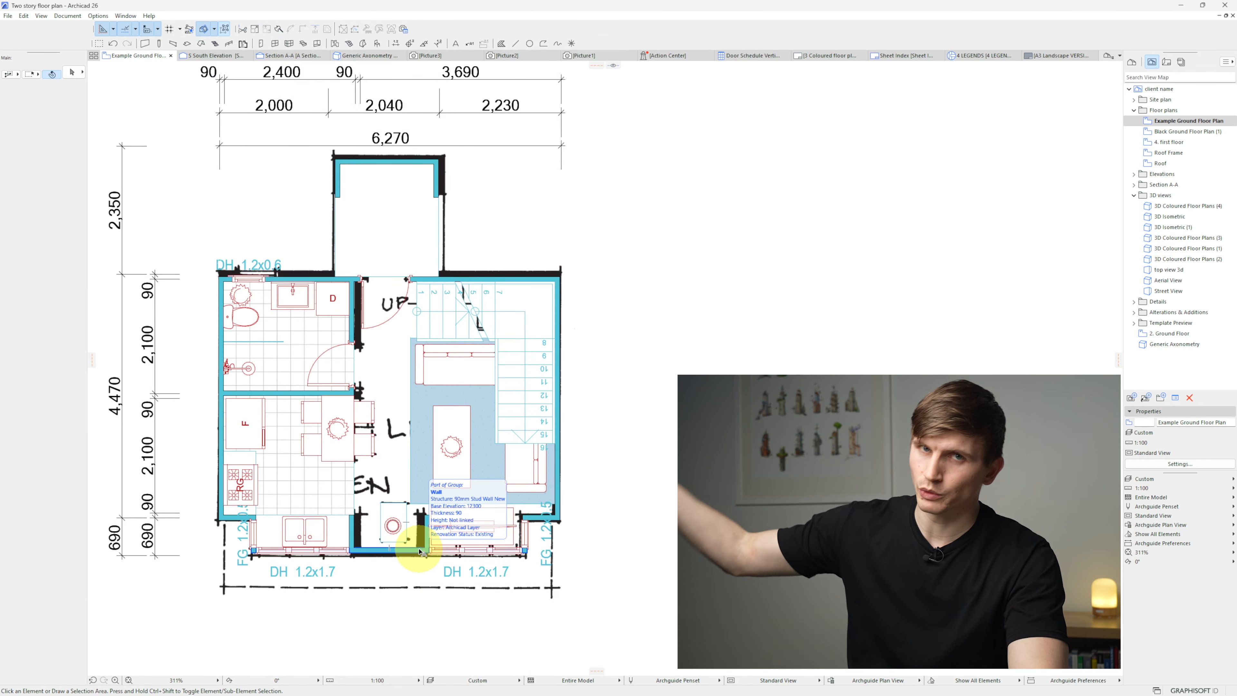
key("F3")
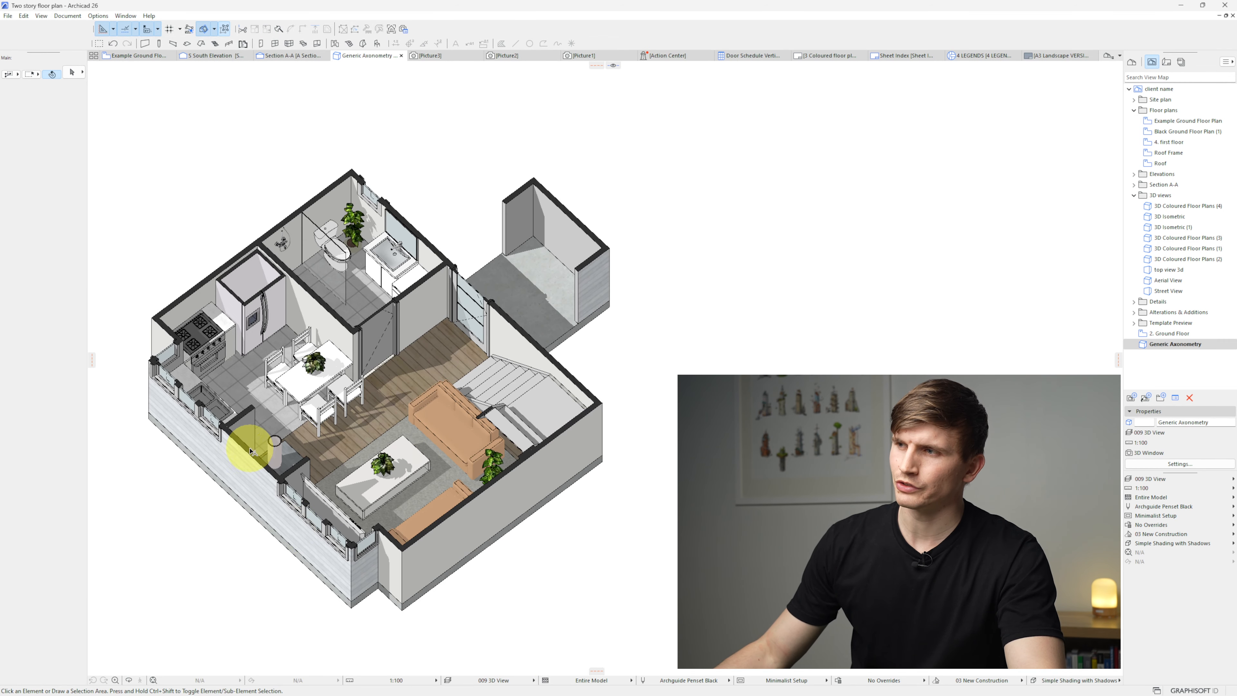
key("ctrl")
key("ctrl")
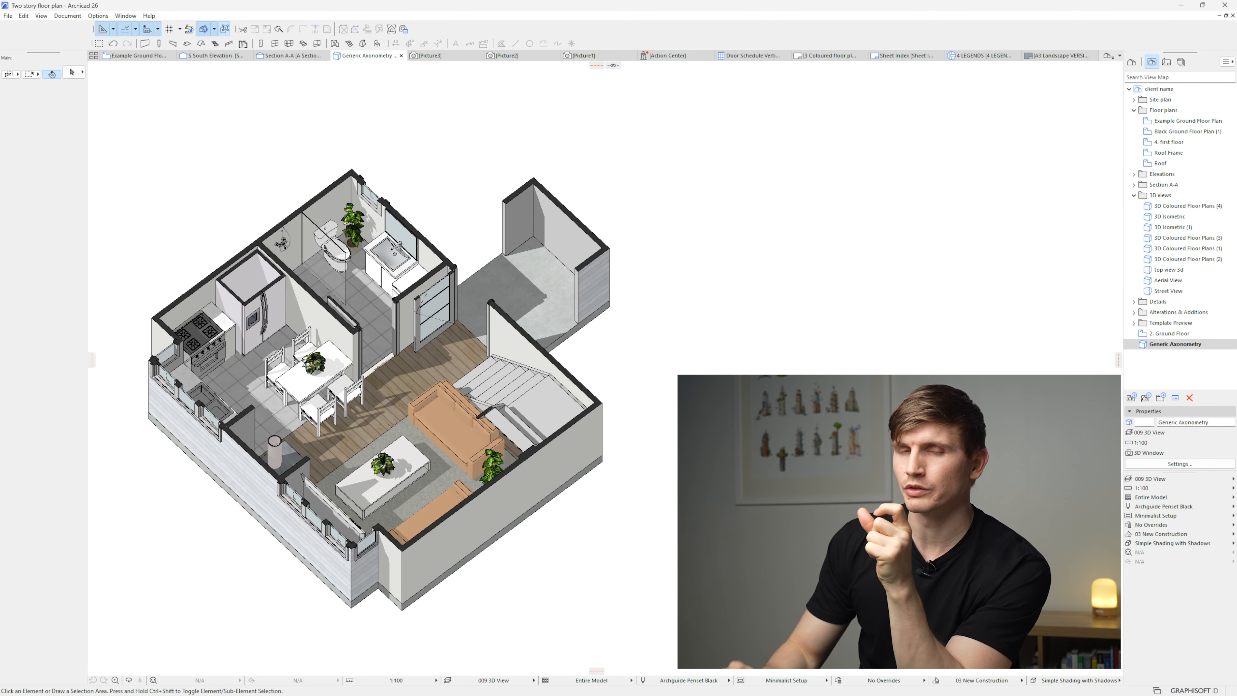
Step: Add a 500 mm thick rounded-corner grass ground slab around the house at -100 mm and show it in 3D
key("F2")
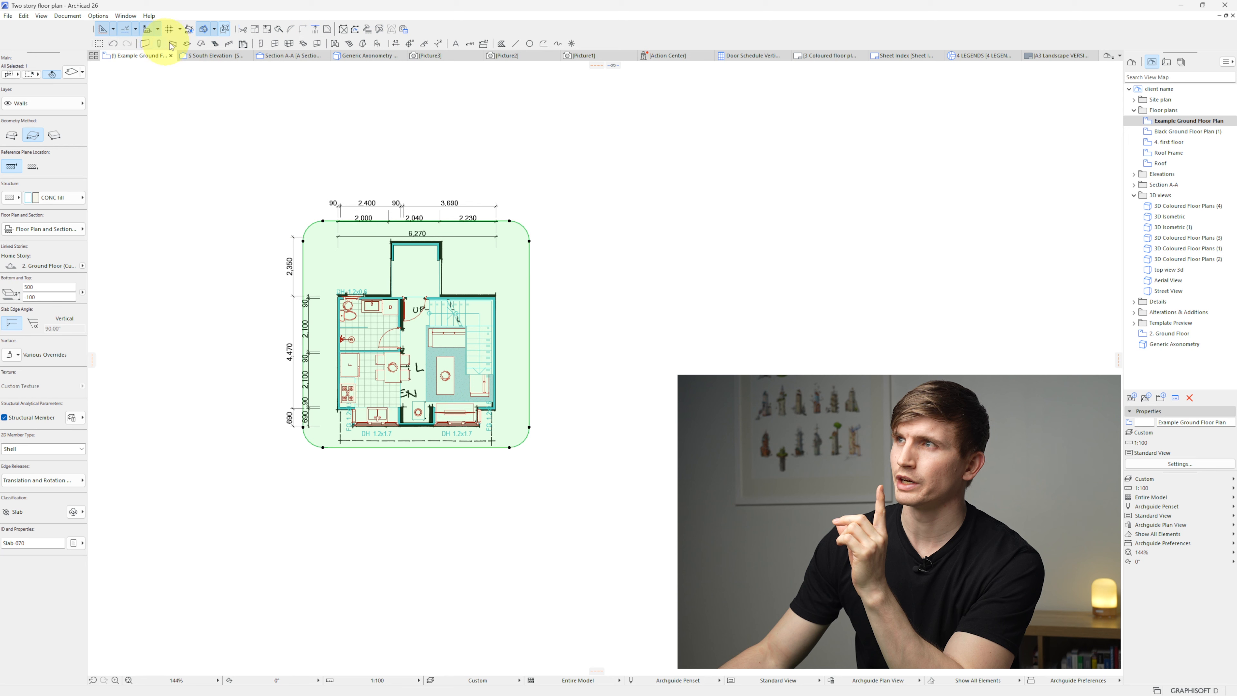
left_click(82, 72)
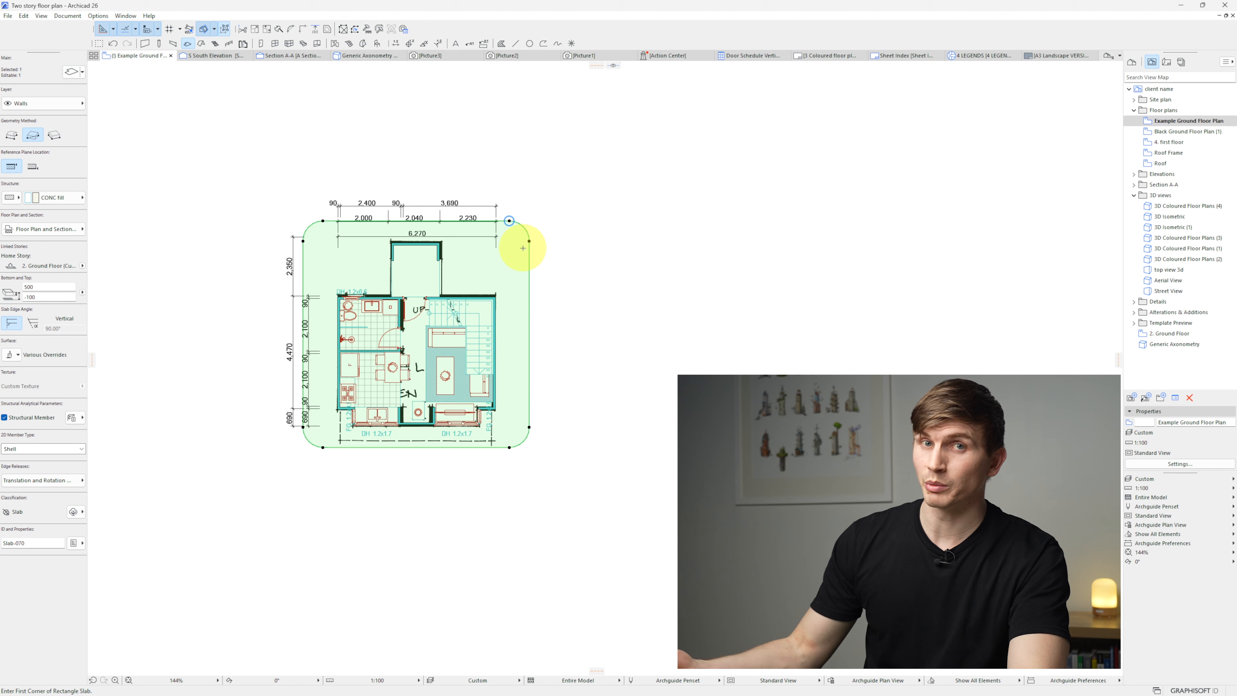
key("F3")
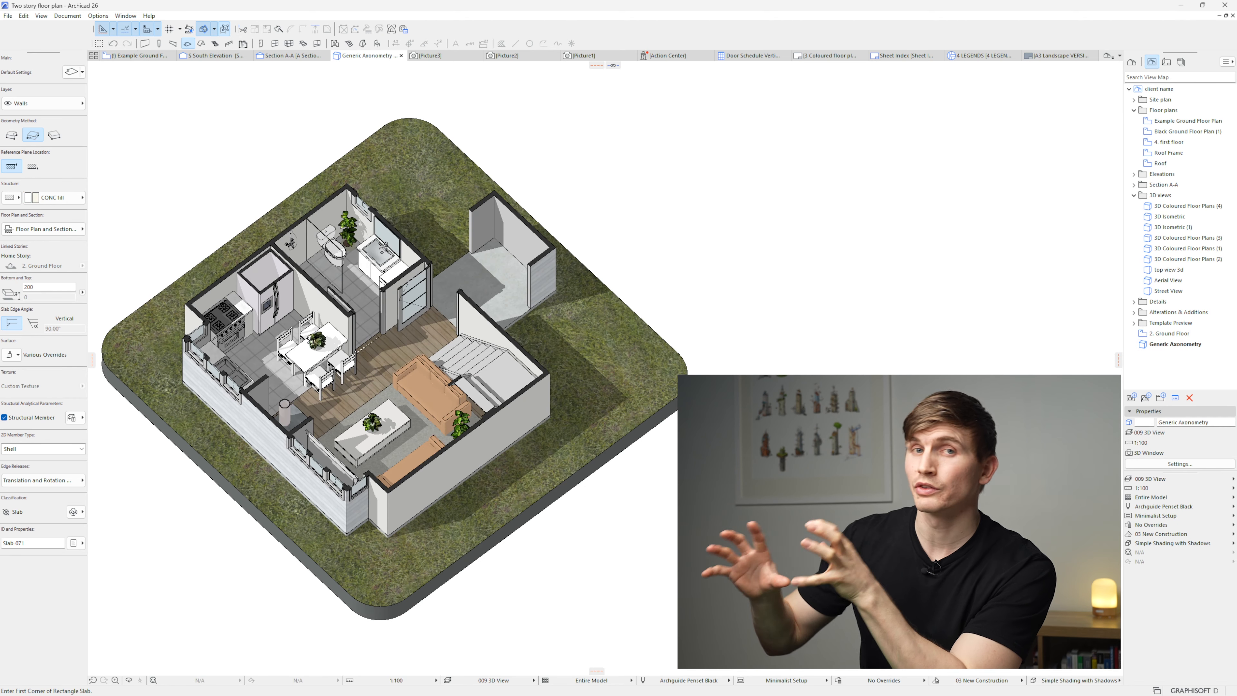
Step: Switch the 3D cutaway off to view the full-height walls, and switch it back on
left_click(205, 29)
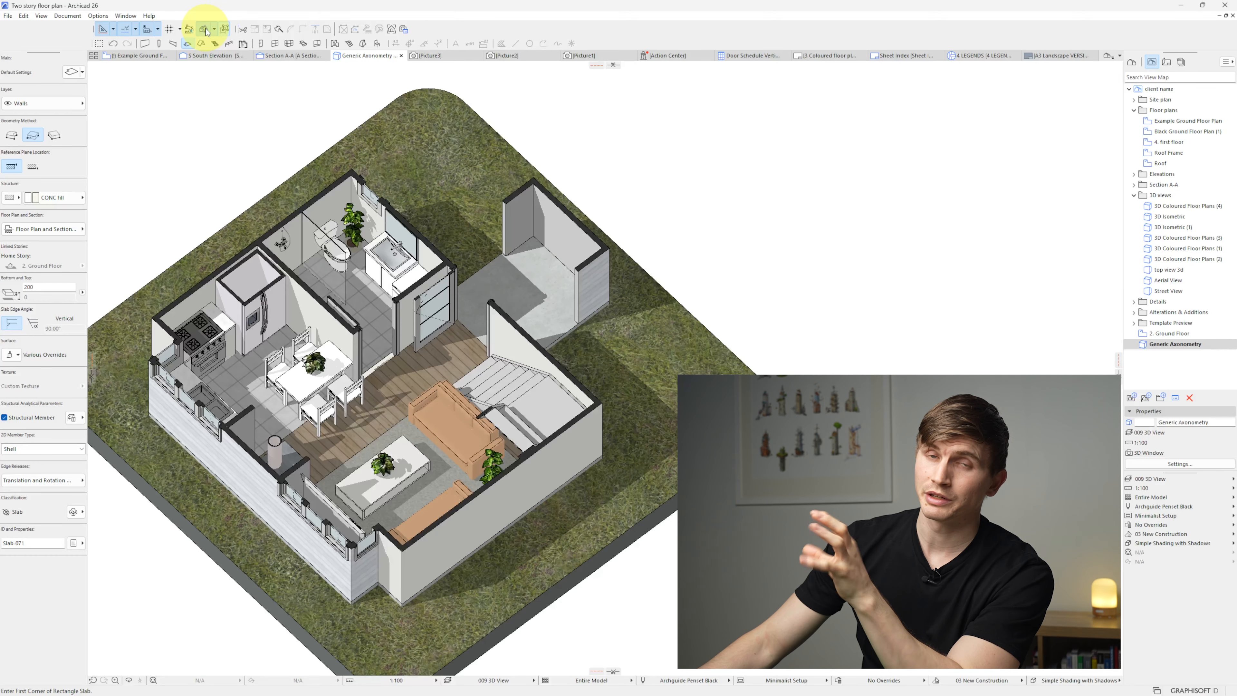
left_click(206, 29)
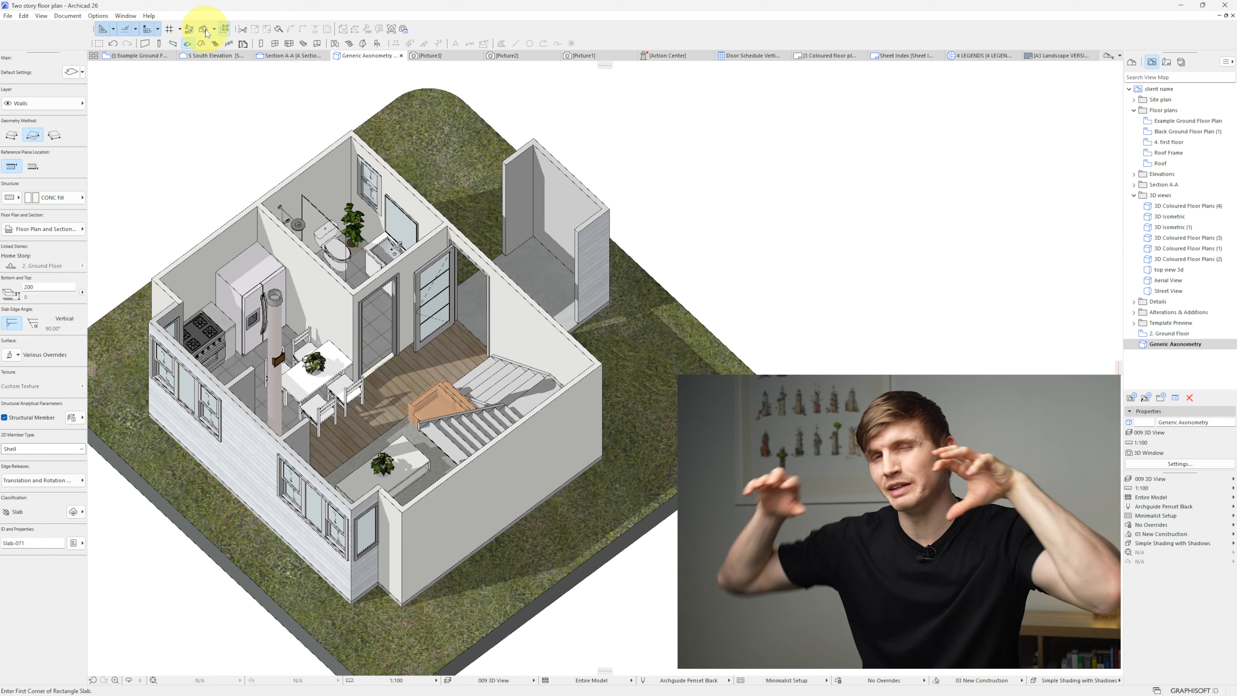
left_click(205, 29)
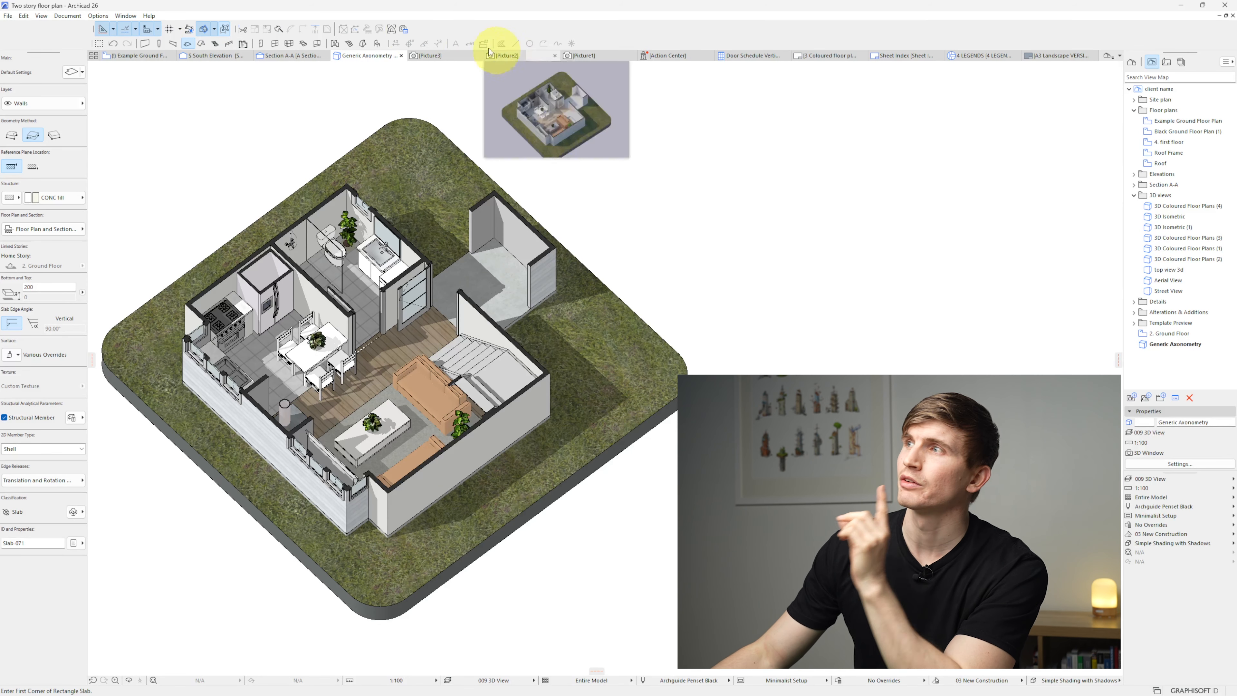
Step: Turn the 3D view perpendicular to the floor surface to get a top-down view of the house
left_click(392, 30)
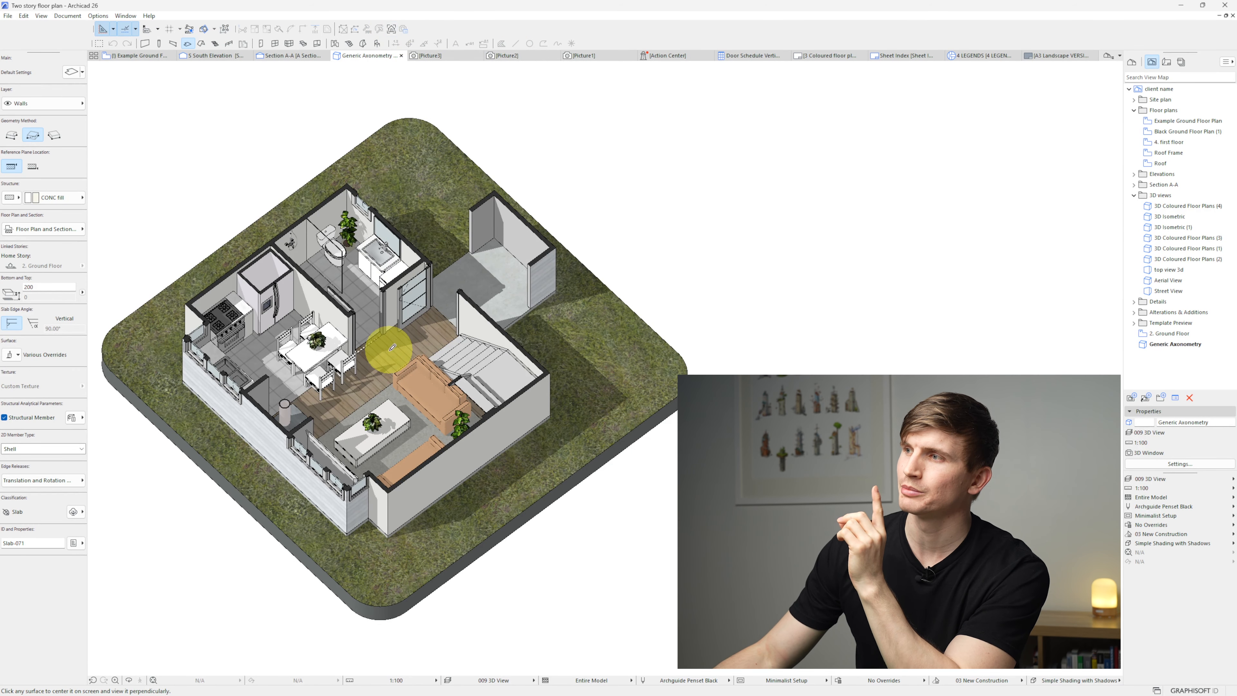
left_click(385, 359)
left_click(382, 363)
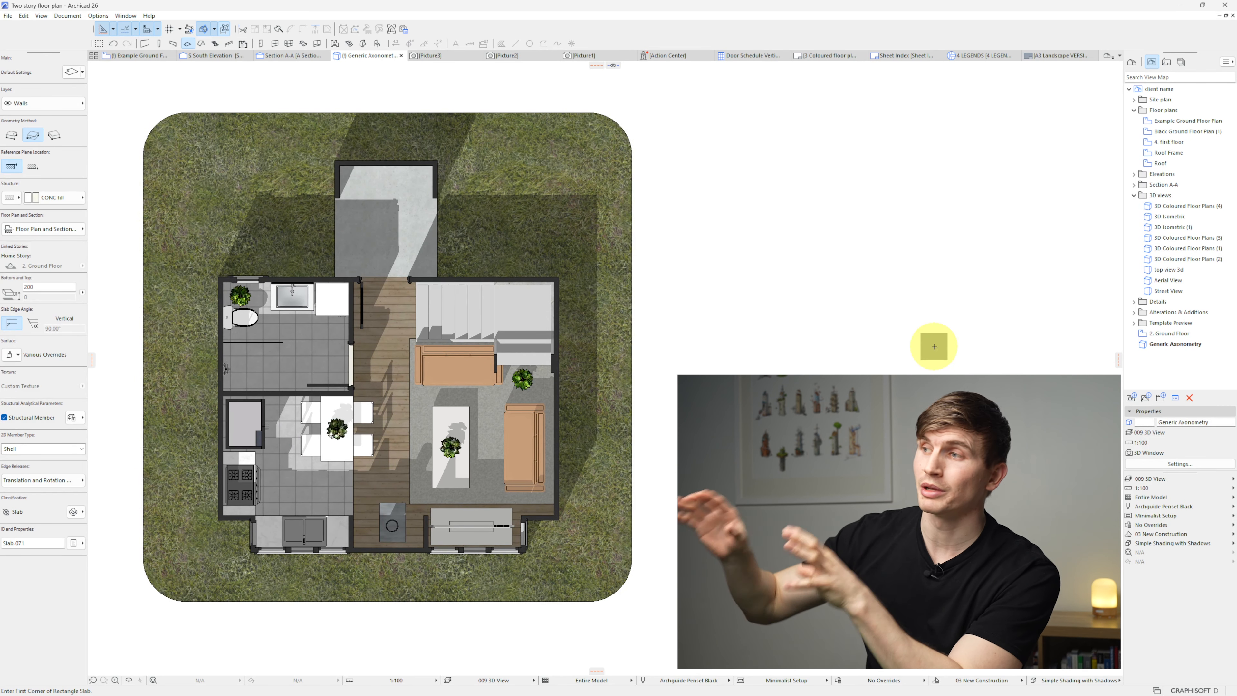
Step: Render the top-down view with the Fundamentals Colour Plan Render scene at 1920 x 1440 pixels, using the render safe frame to center the house
left_click(404, 30)
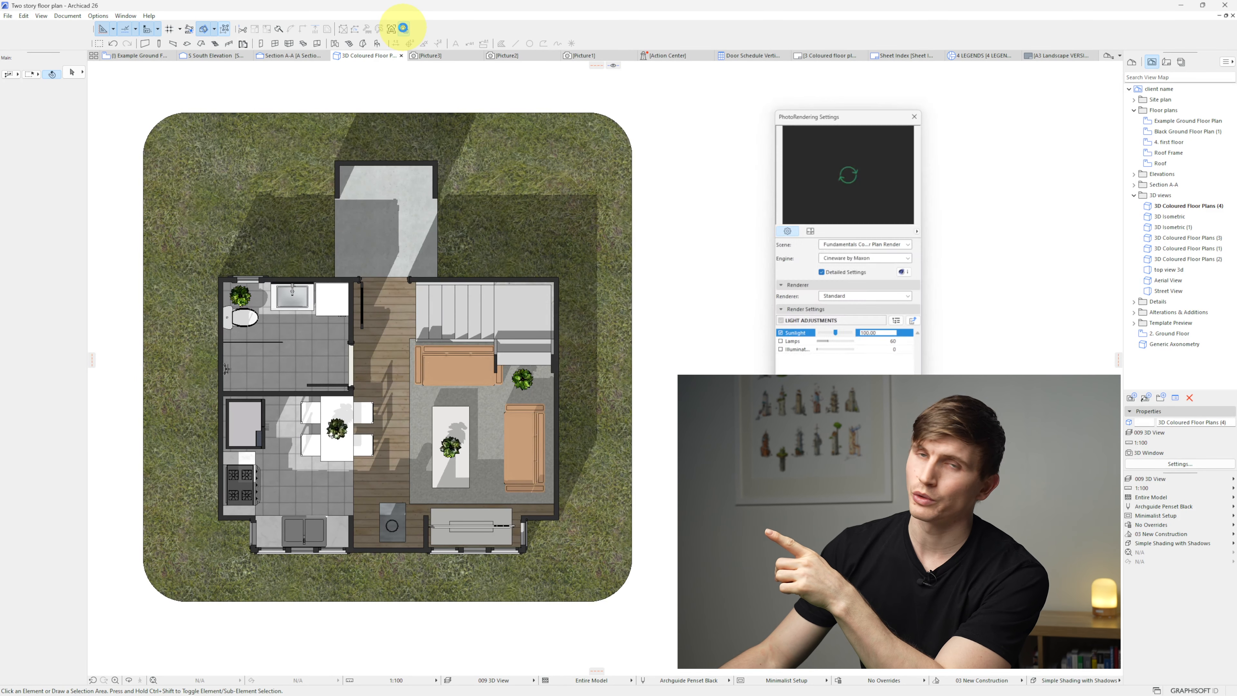
left_click(755, 209)
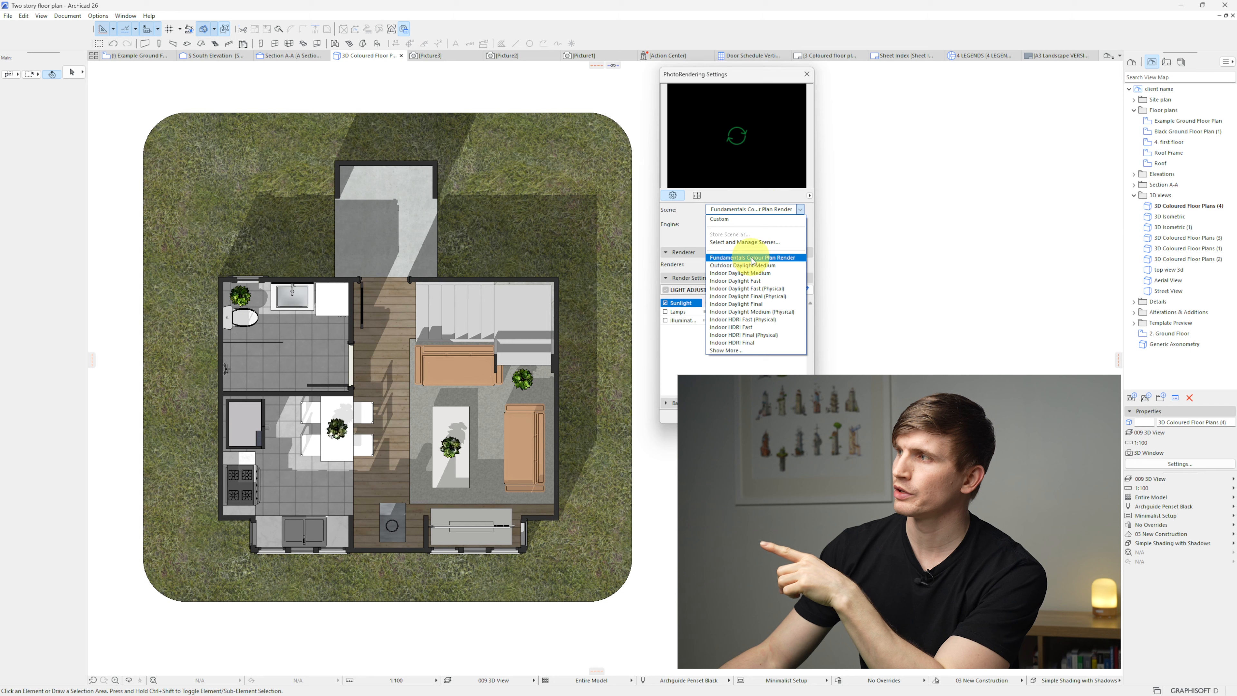
left_click(752, 261)
left_click(697, 195)
left_click(721, 256)
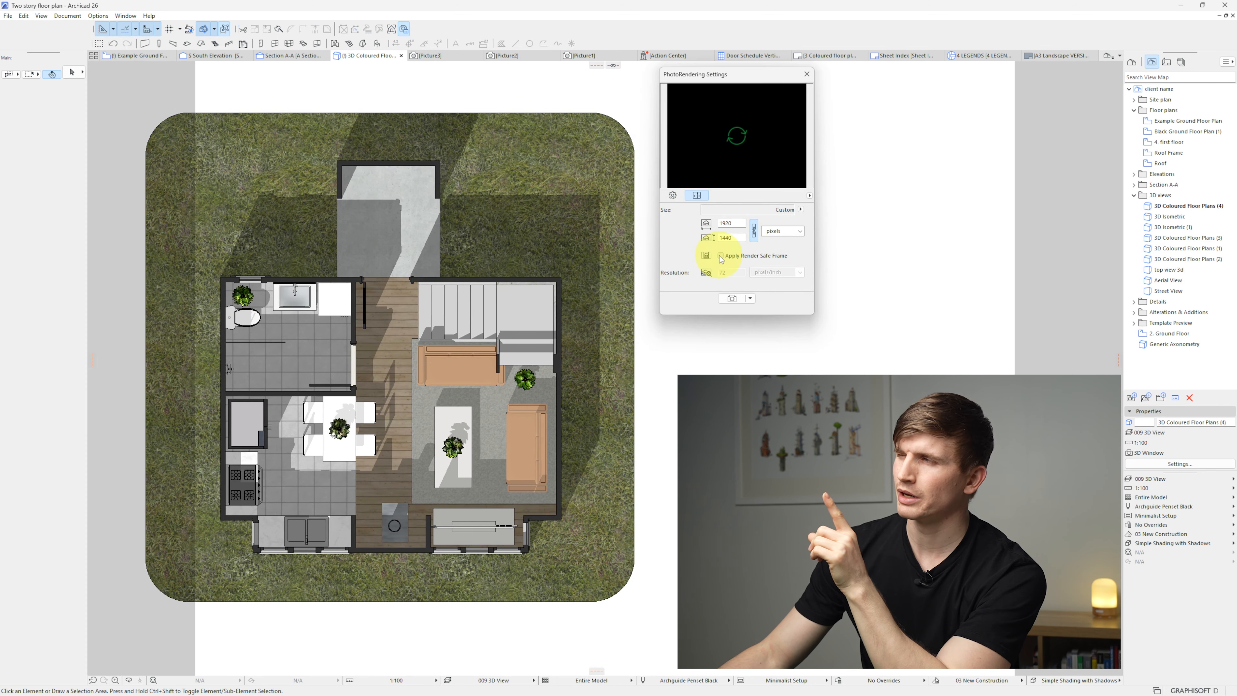
middle_click_drag(444, 289, 513, 291)
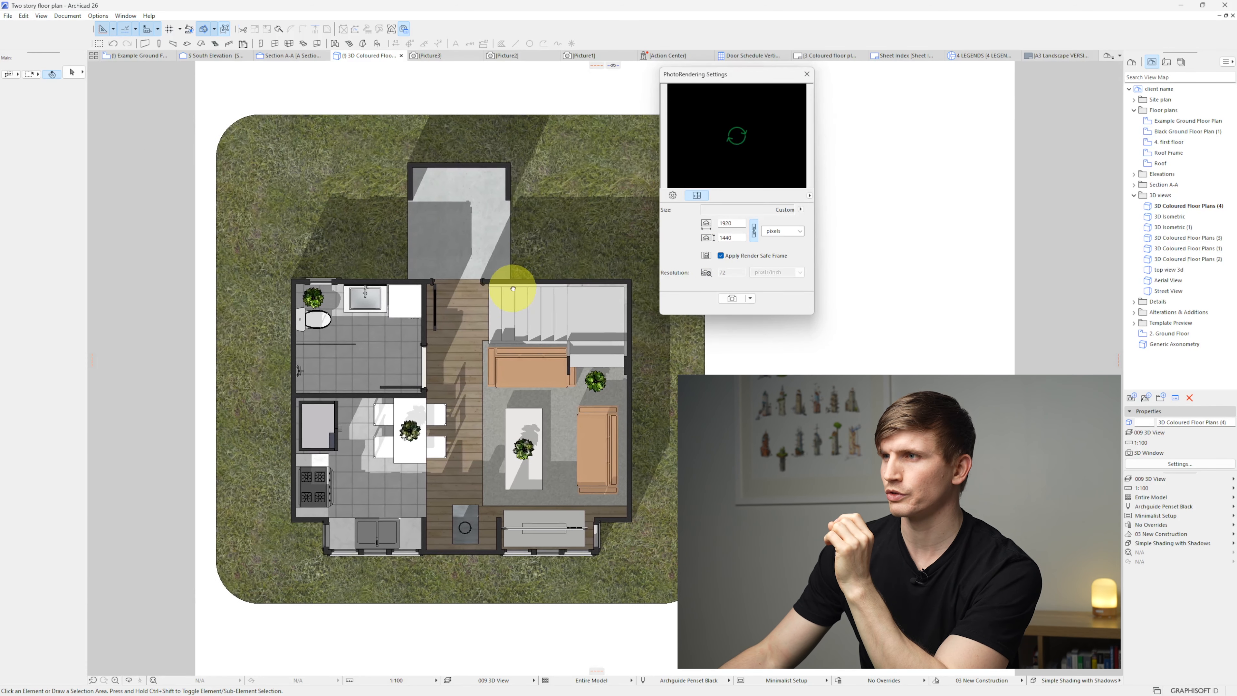
left_click(731, 299)
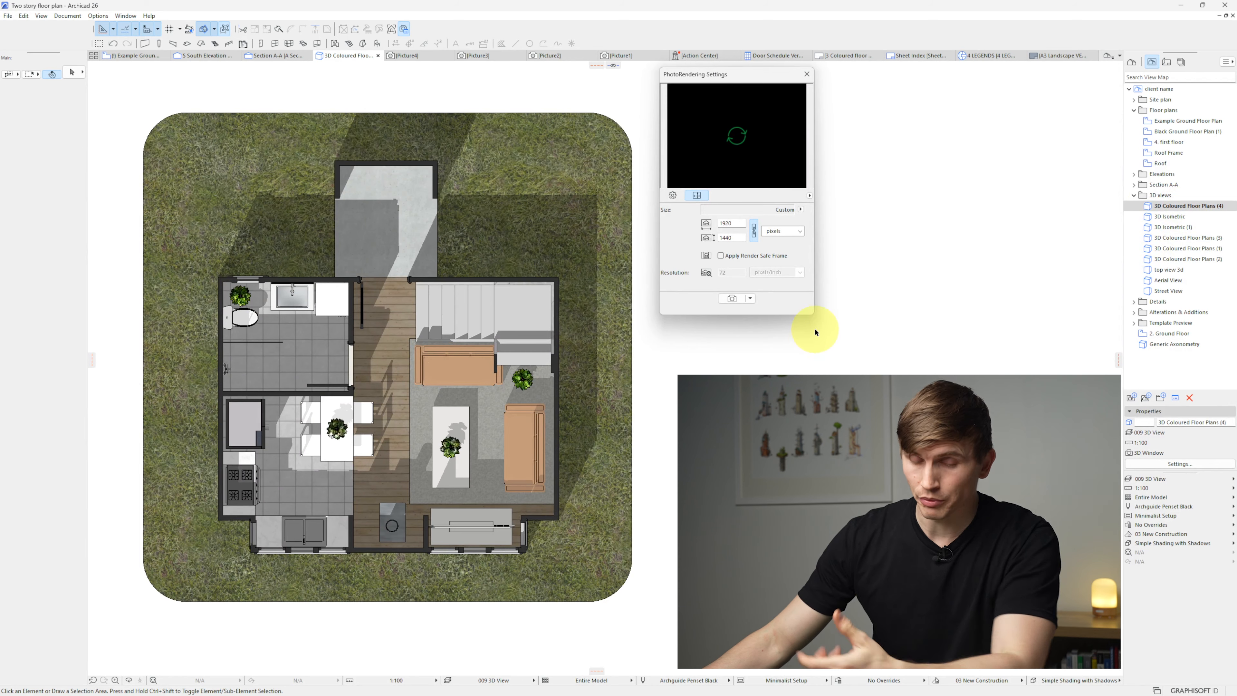
Step: Orbit the model to an axonometric angle and render it with the same photorendering settings
middle_click_drag(604, 463, 368, 406, "shift")
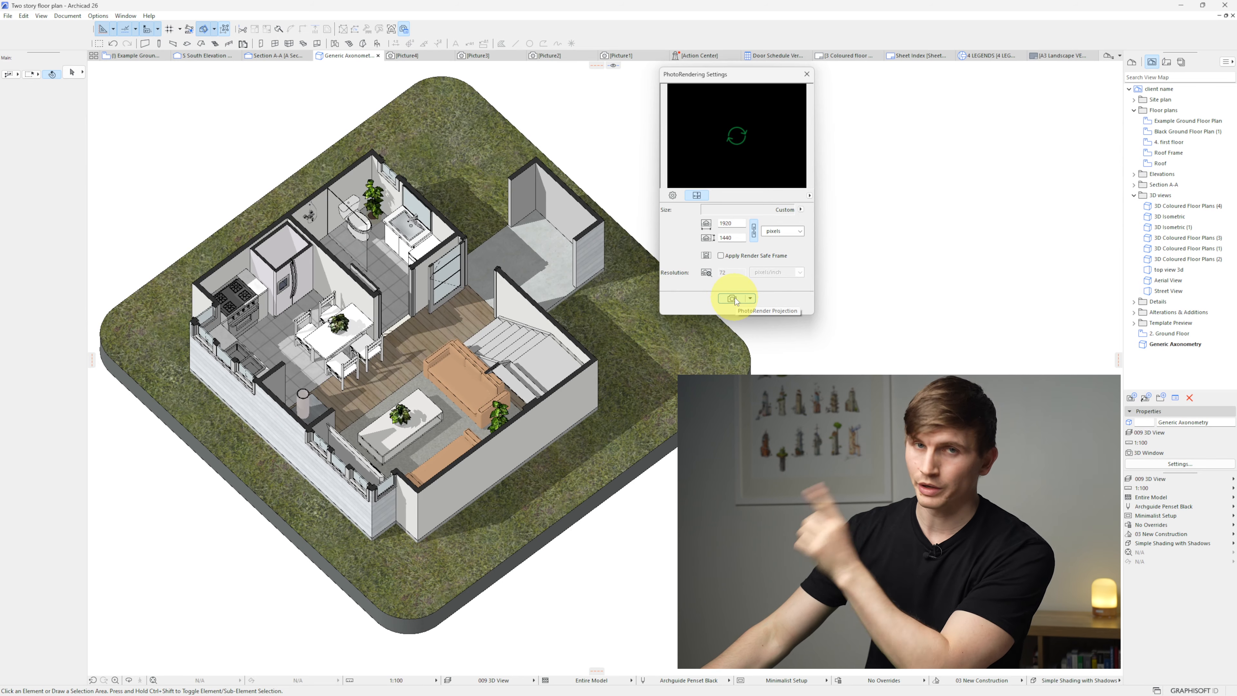
left_click(732, 298)
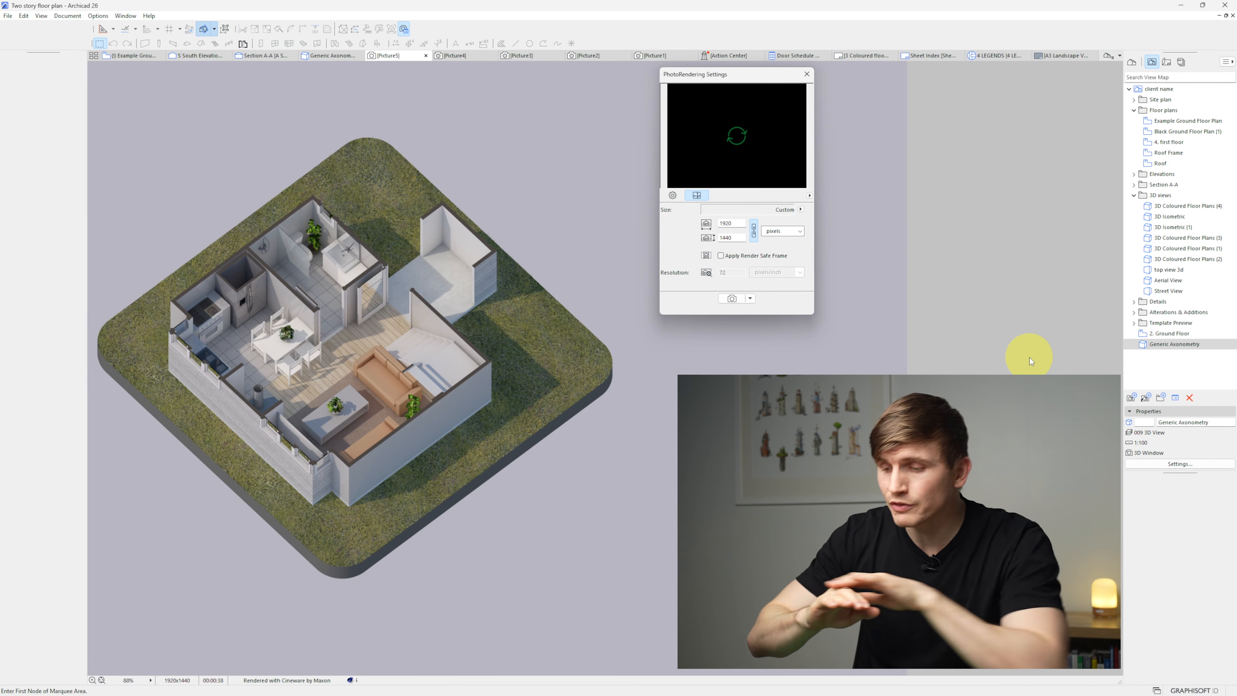
Step: Bring the axonometric rendering onto the Coloured floor plan layout and copy a number marker onto its living room
right_click(348, 351)
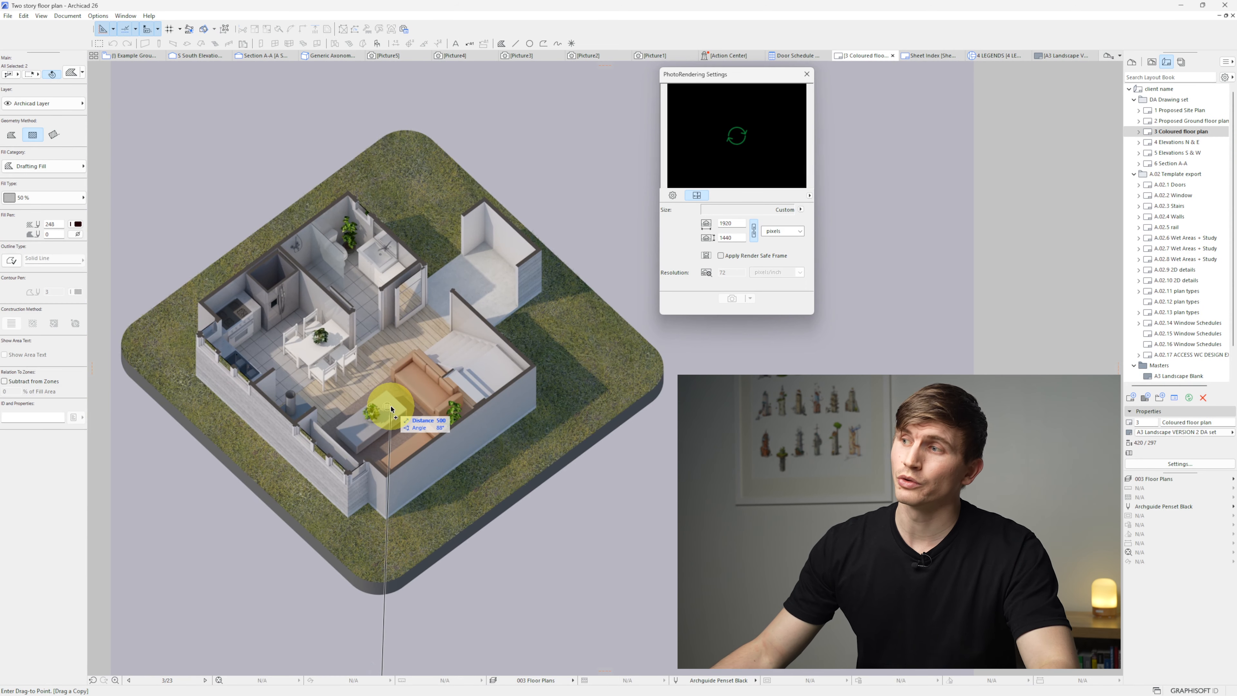
left_click(390, 407)
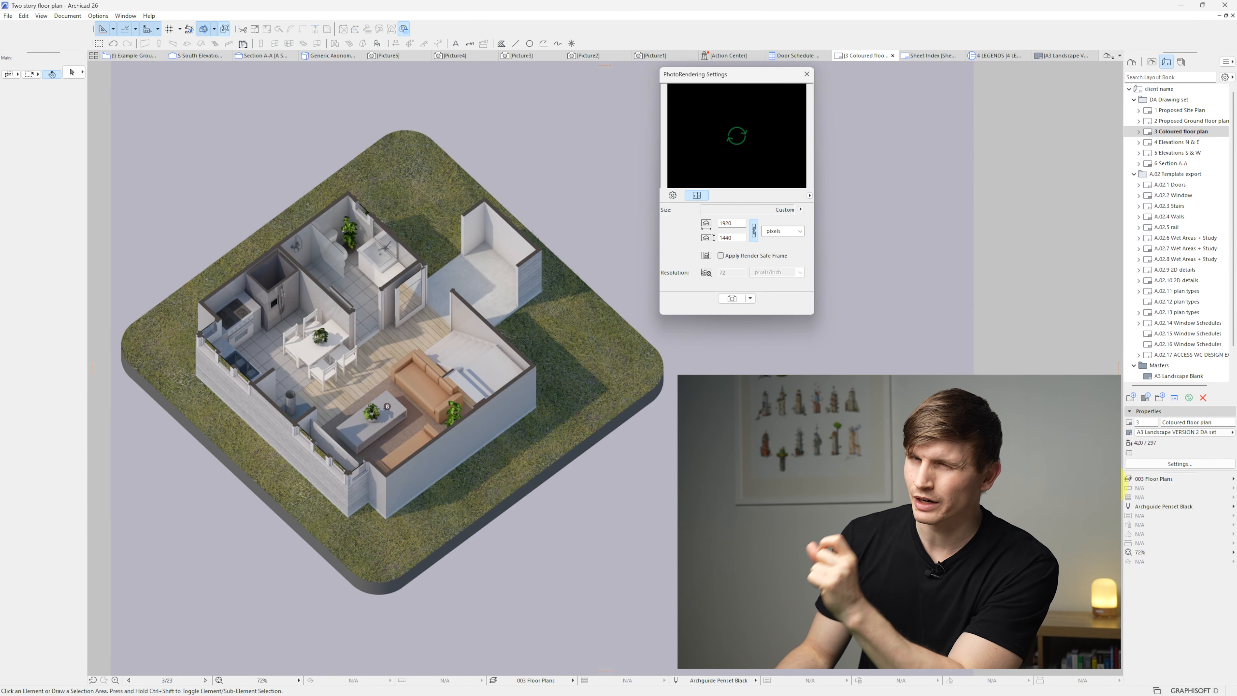